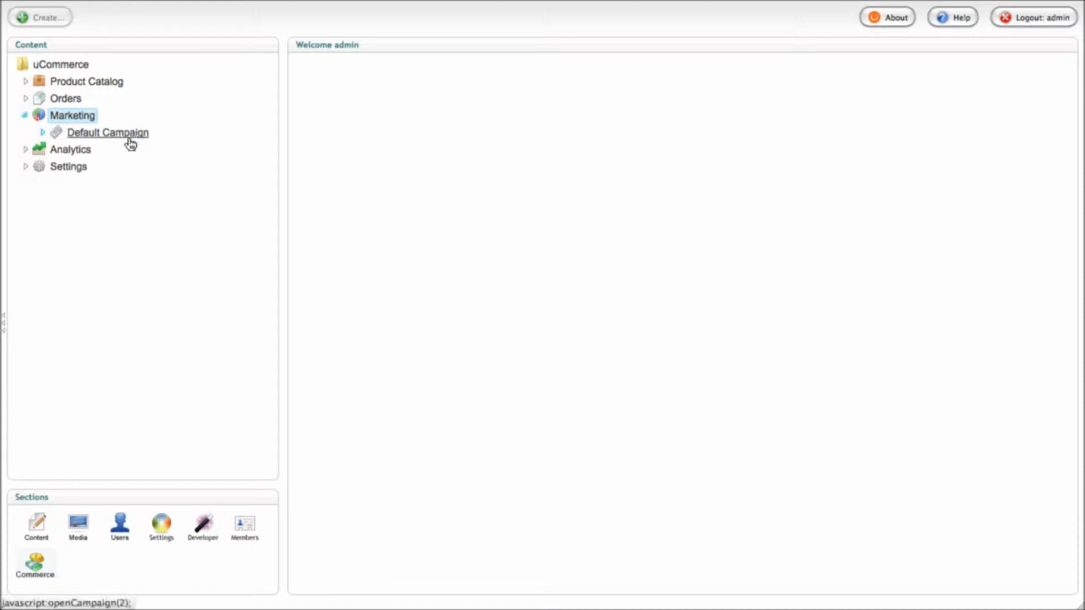
Show Default Campaign's settings (2011/05/05–2011/06/06, enabled) and list its five campaign items
left_click(131, 140)
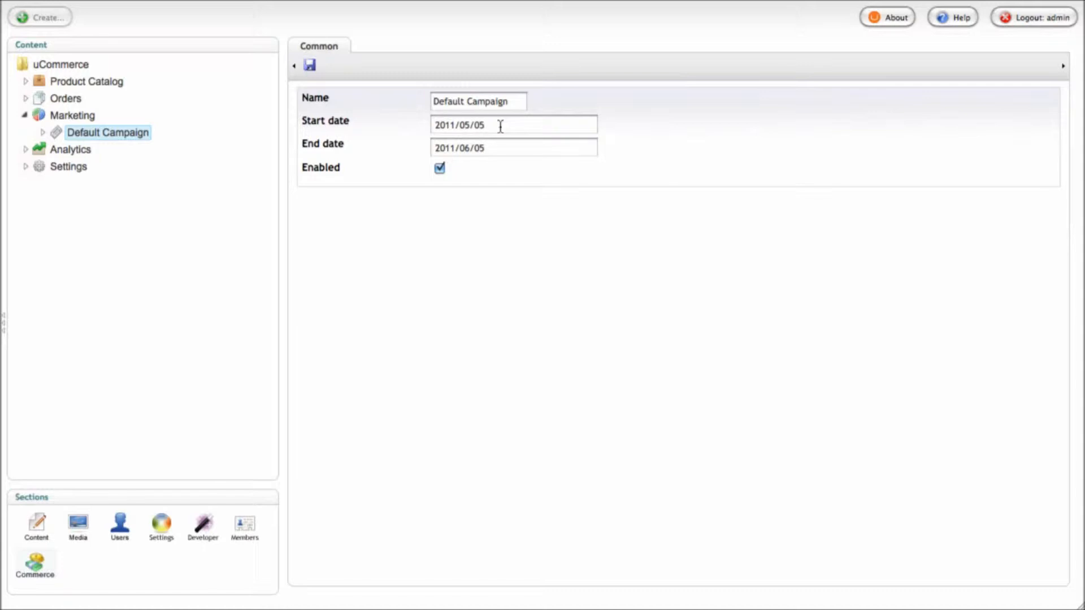
left_click(43, 132)
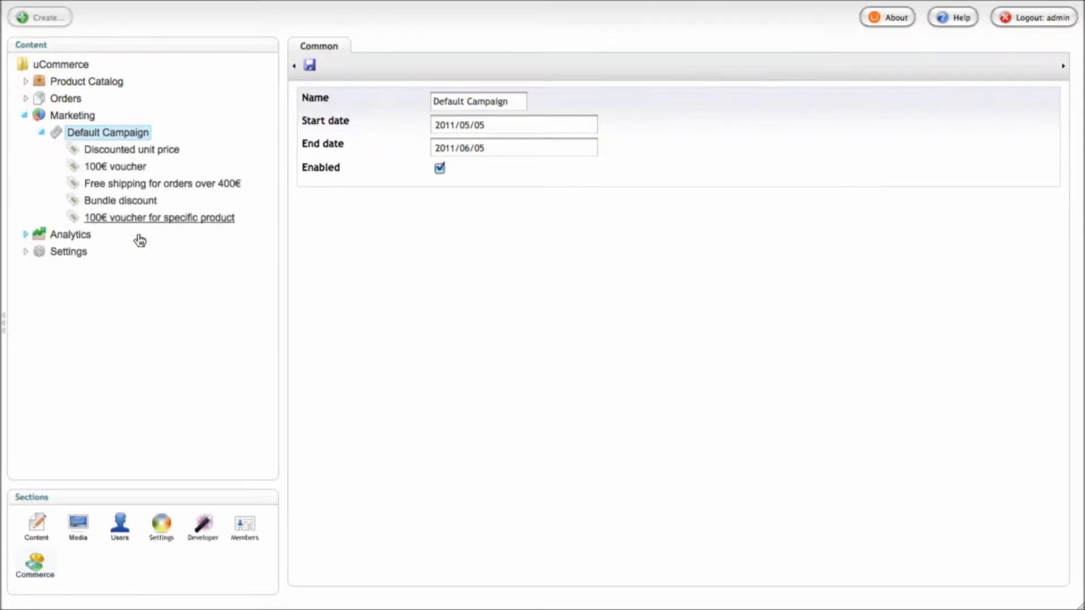
Select the Discounted unit price discount under Default Campaign
left_click(147, 159)
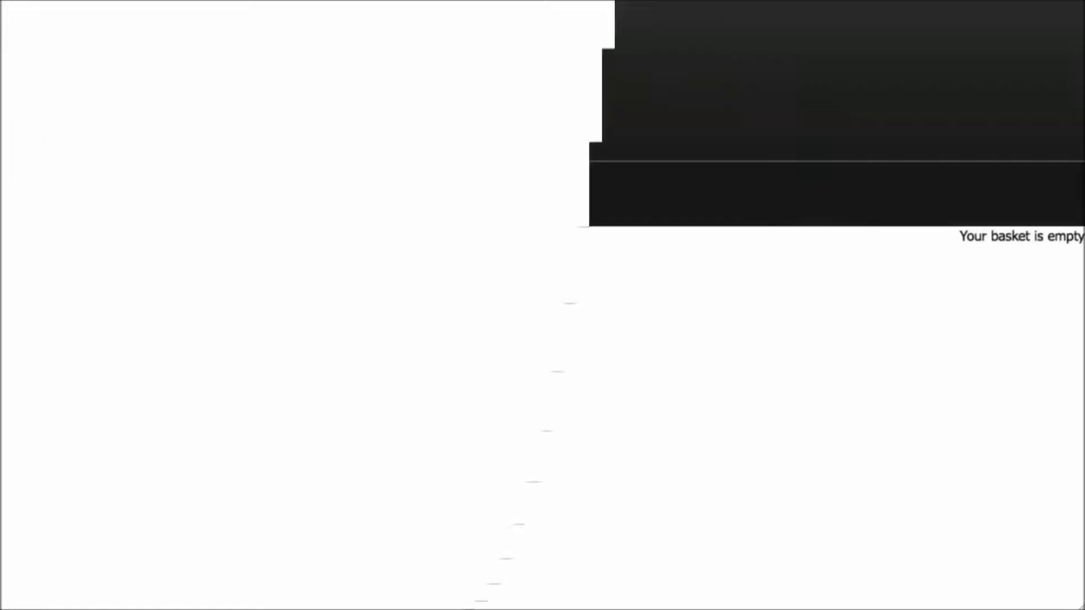
Browse the store's Software category and inspect the discounted product's prices and SKU
left_click(54, 186)
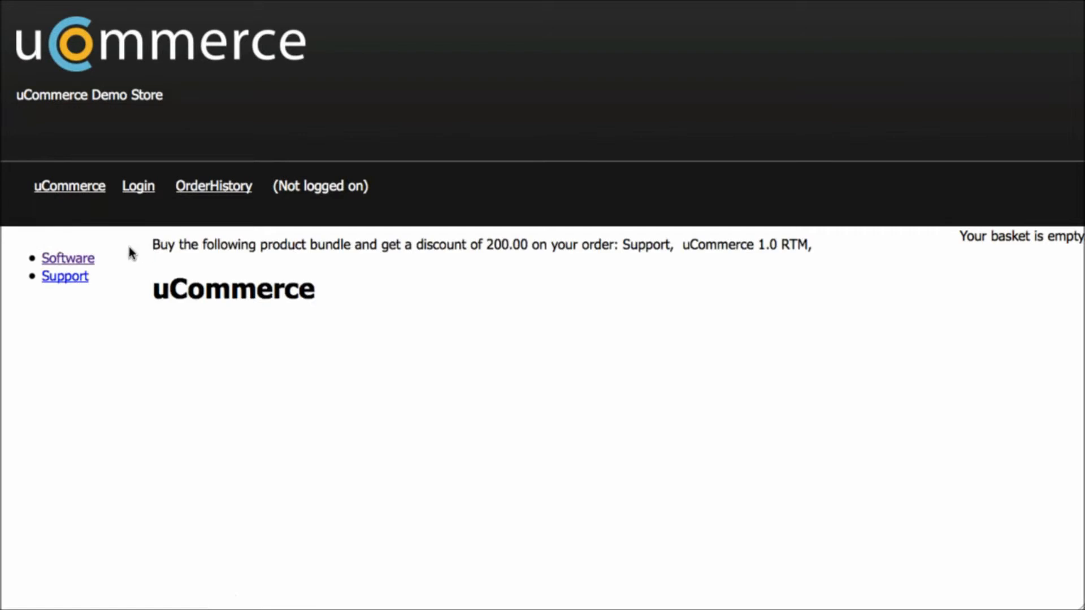
left_click(79, 259)
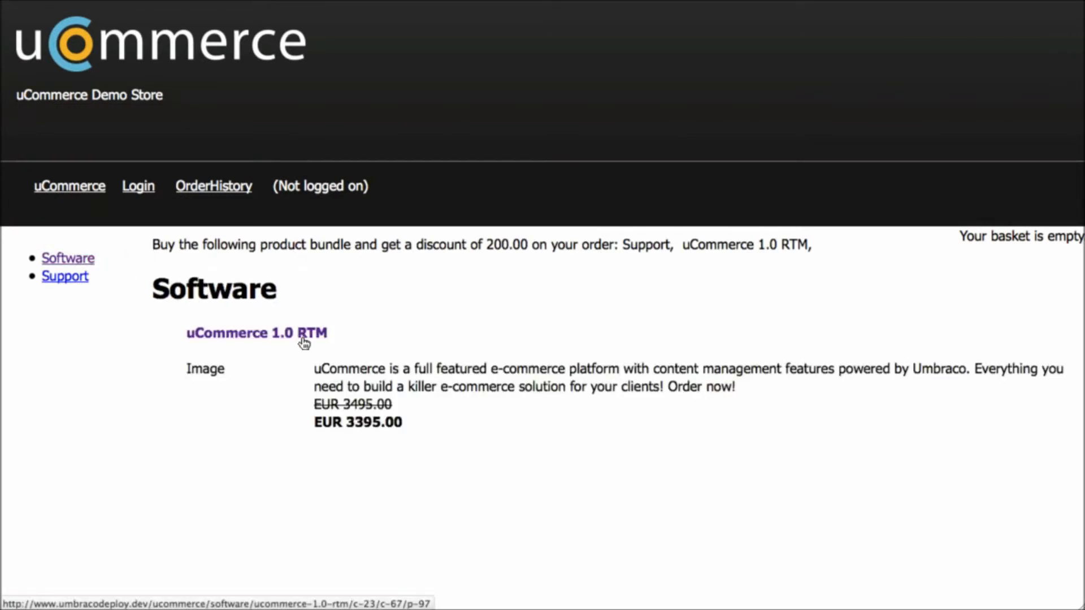
left_click_drag(400, 422, 301, 403)
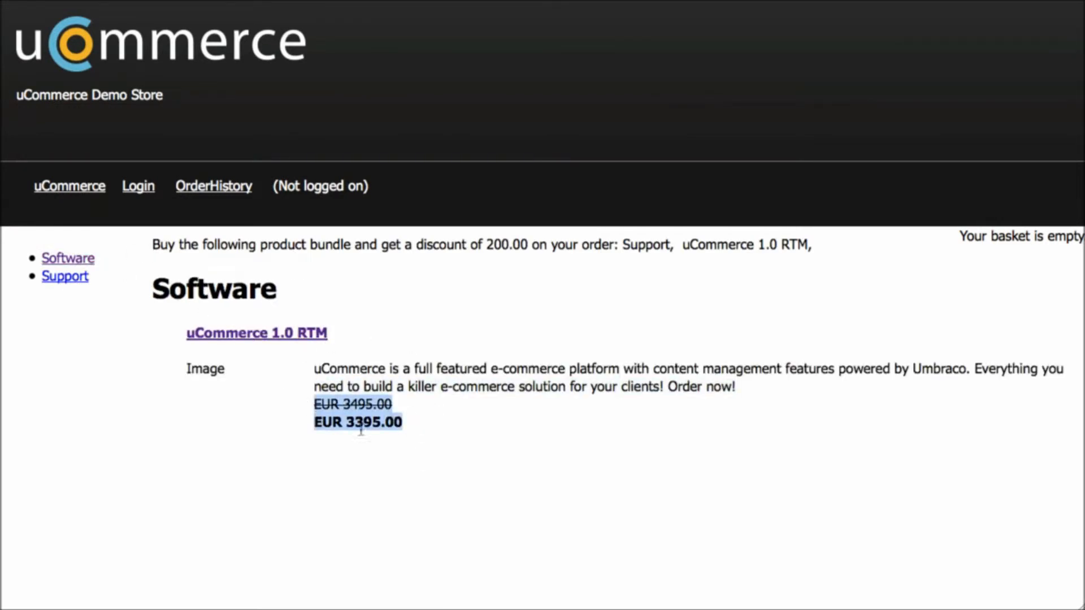
left_click(416, 425)
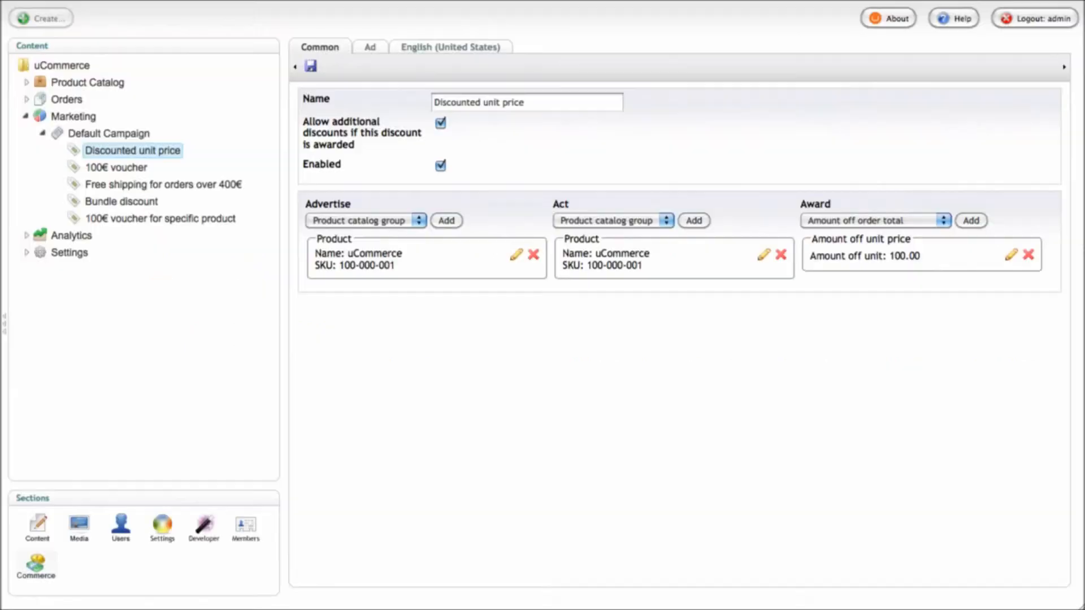
left_click_drag(402, 266, 315, 252)
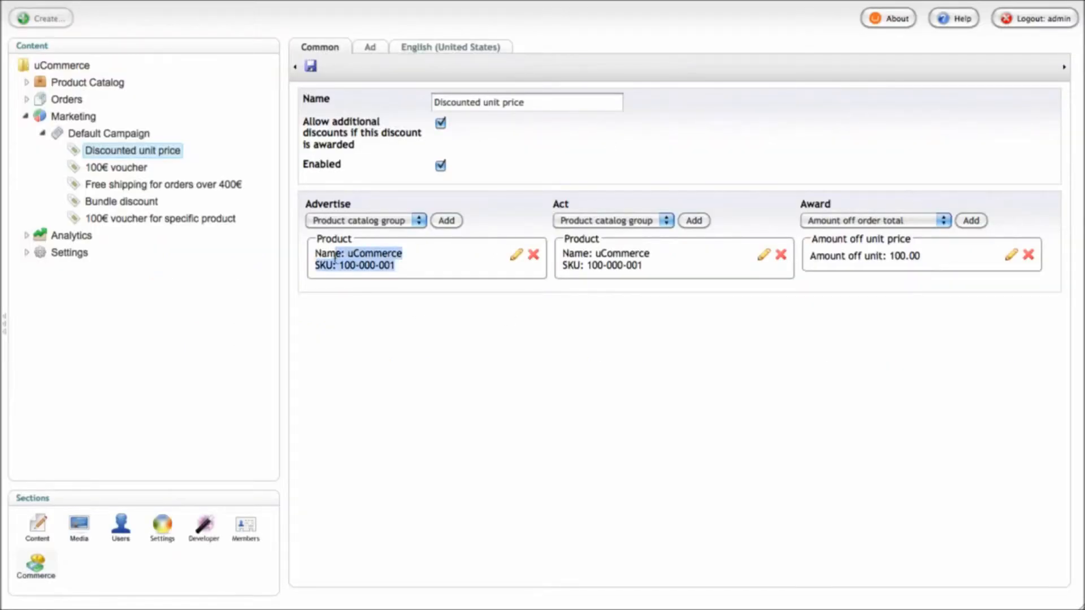
left_click(364, 273)
left_click_drag(670, 270, 562, 252)
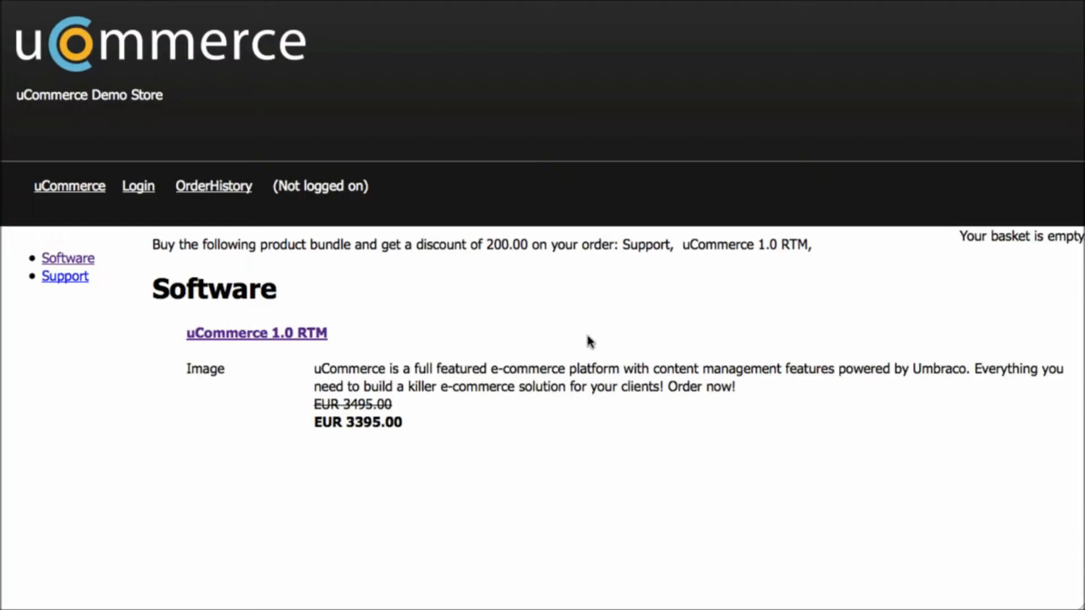
Add uCommerce 1.0 RTM Go-Live to the basket and review its 3395.00 discounted price
left_click(310, 337)
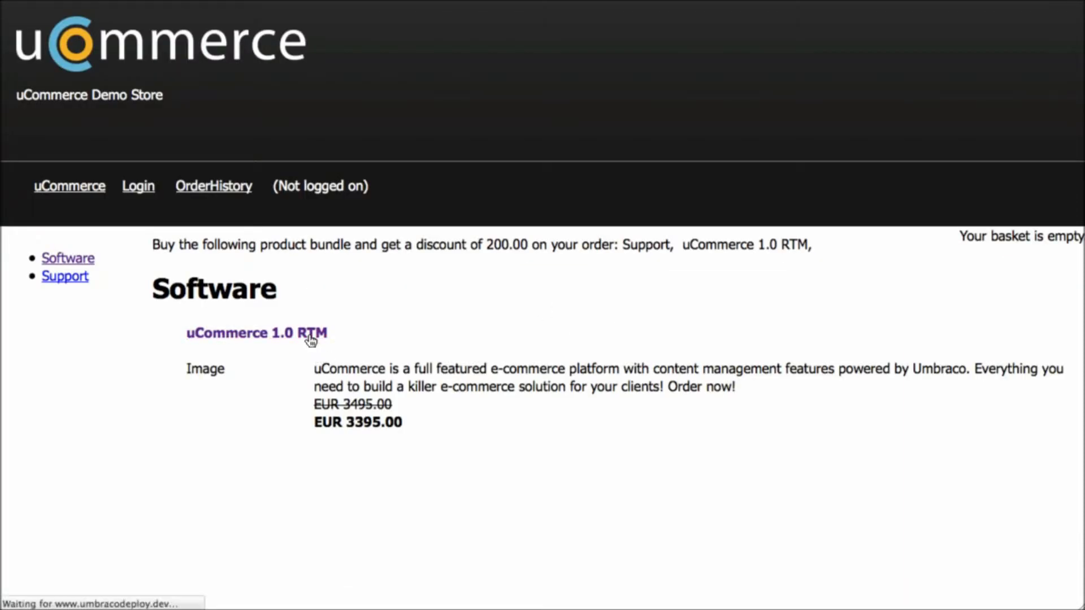
scroll(433, 362, "down", 3)
left_click(440, 468)
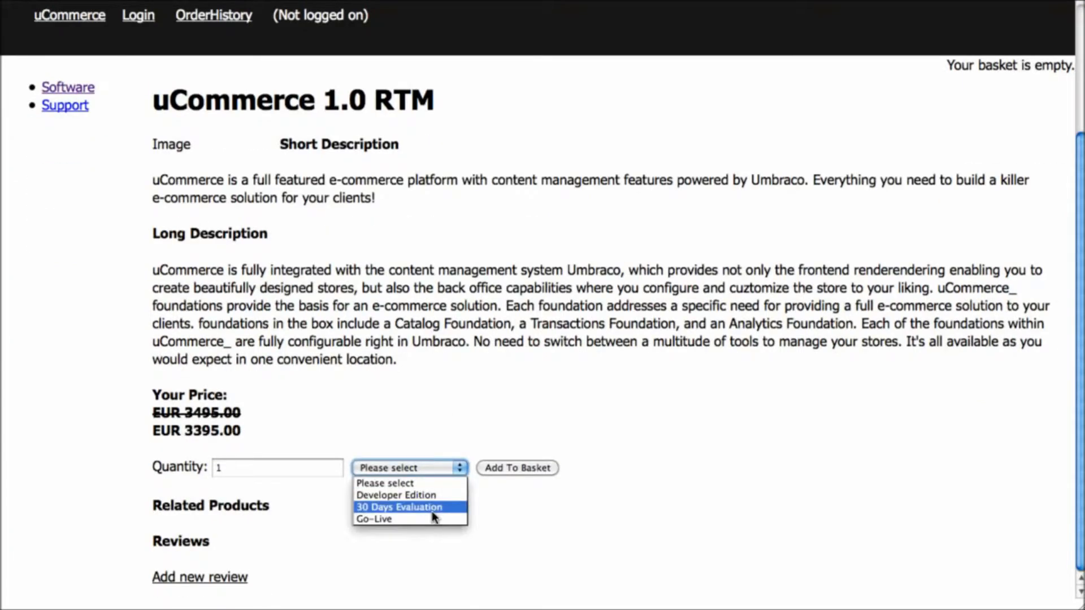
left_click(434, 529)
left_click(506, 468)
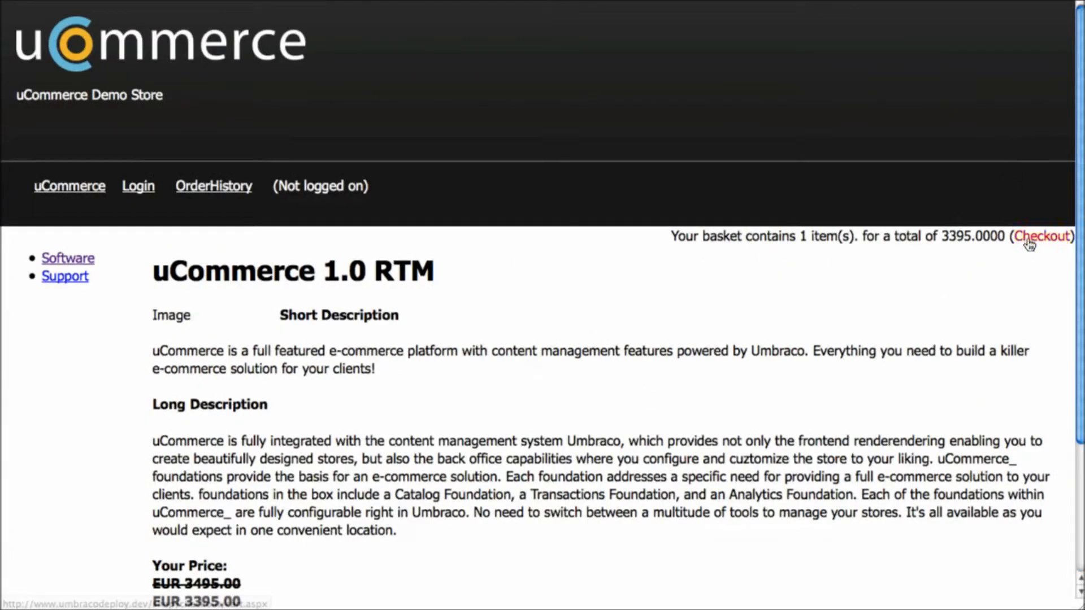
left_click(1029, 237)
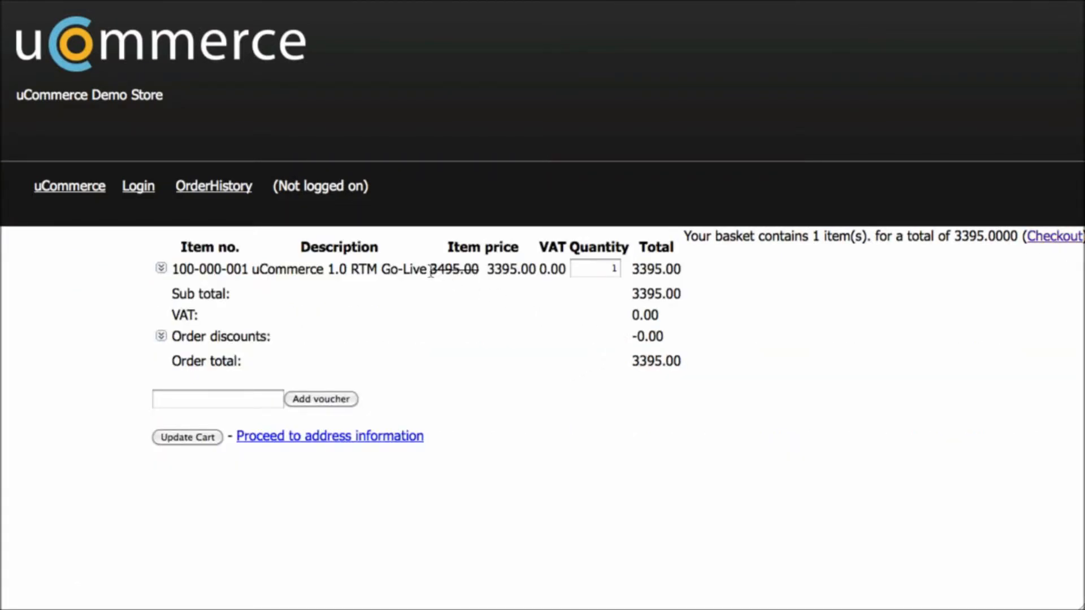
left_click_drag(433, 272, 537, 273)
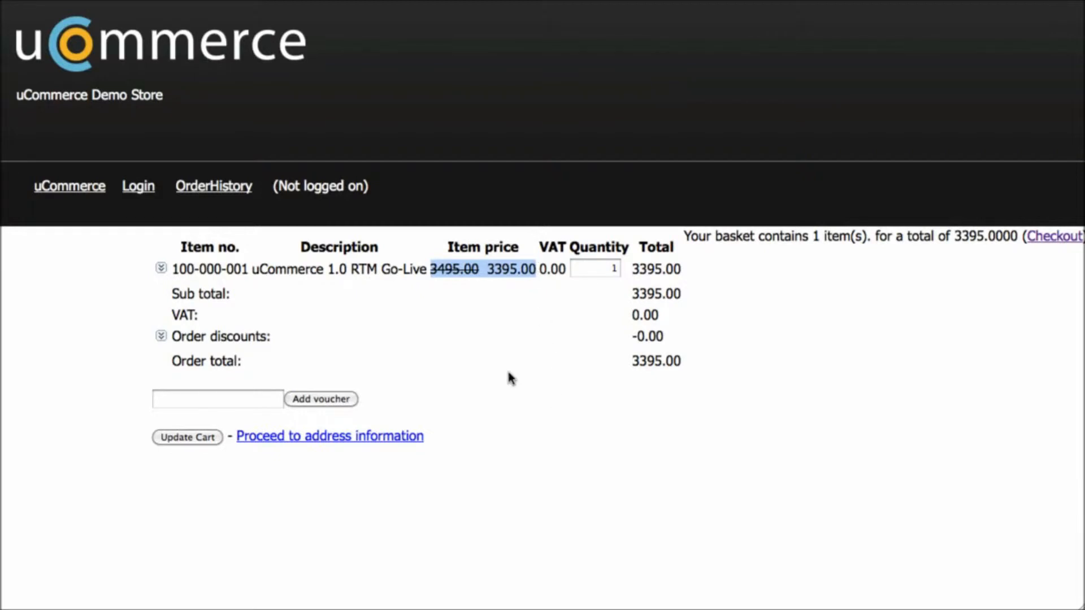
Expand the basket line to confirm Default Campaign's Discounted unit price applies, then collapse it
left_click(161, 268)
left_click_drag(436, 292, 190, 291)
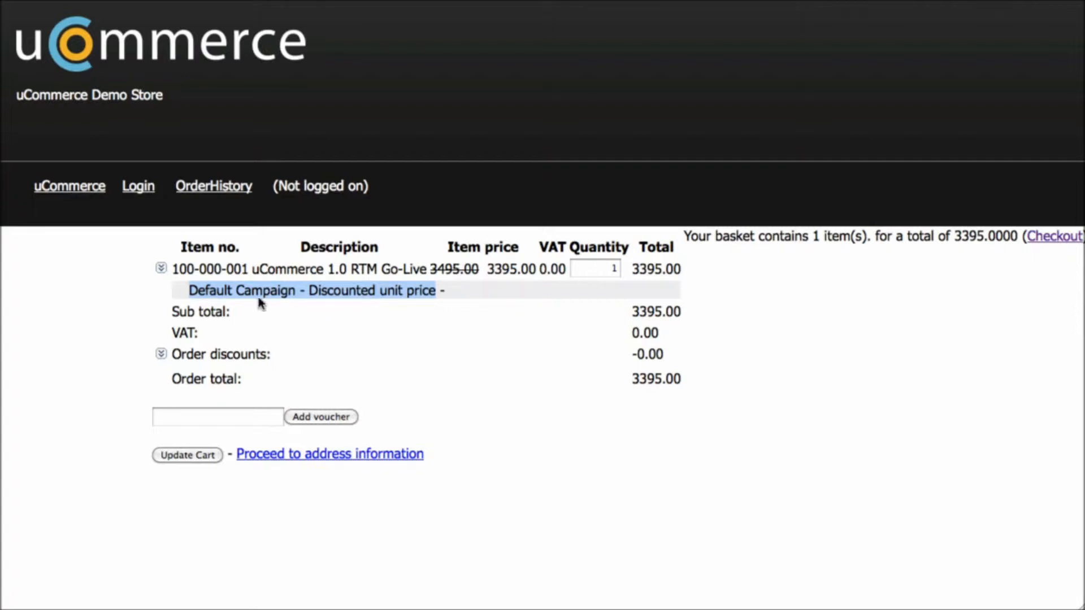
left_click(228, 290)
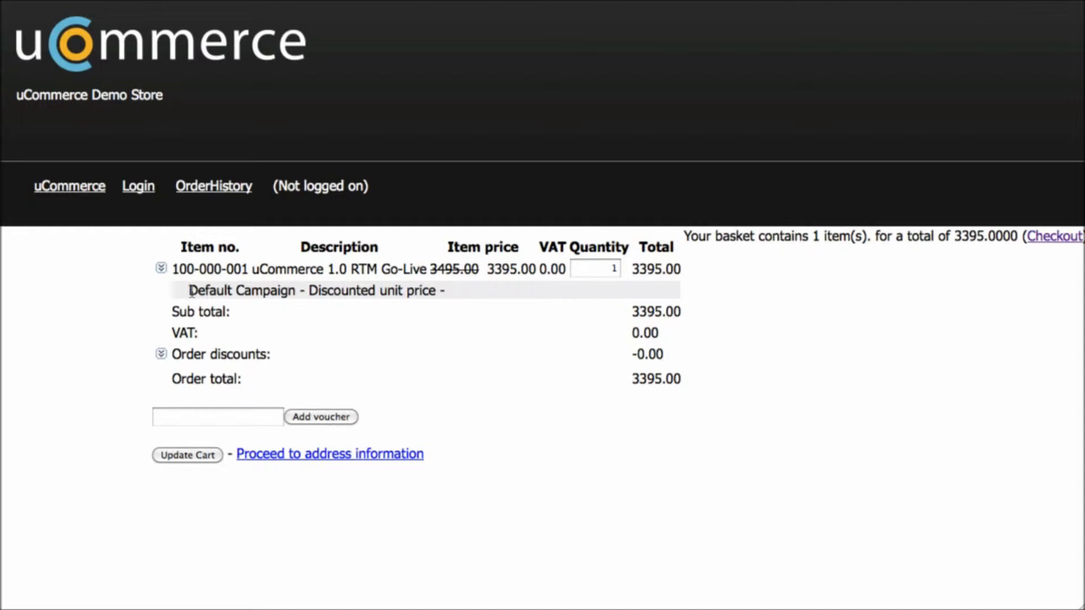
left_click_drag(191, 292, 423, 292)
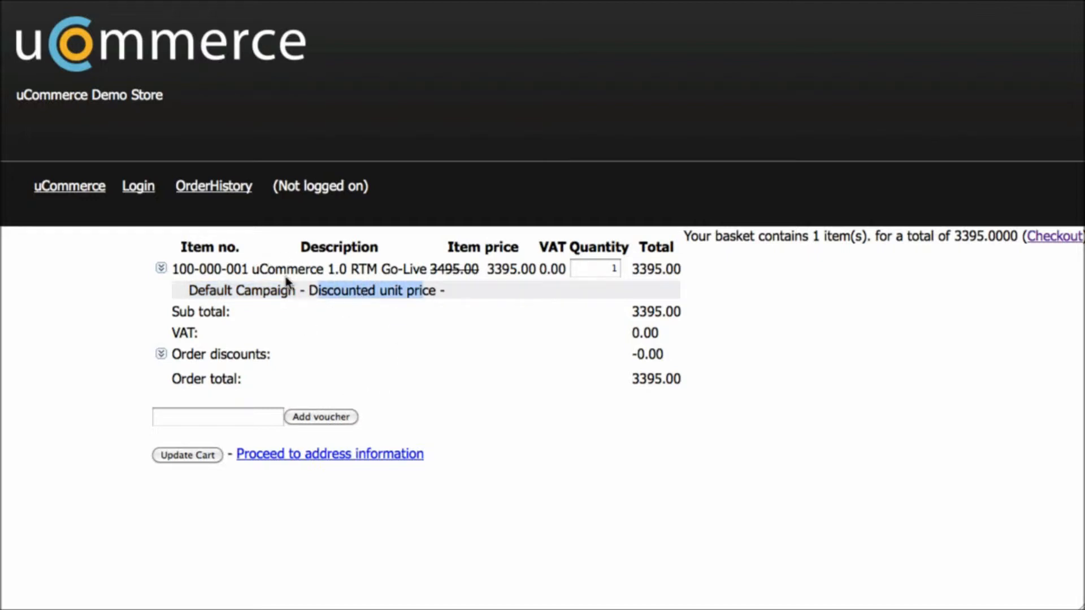
left_click(162, 267)
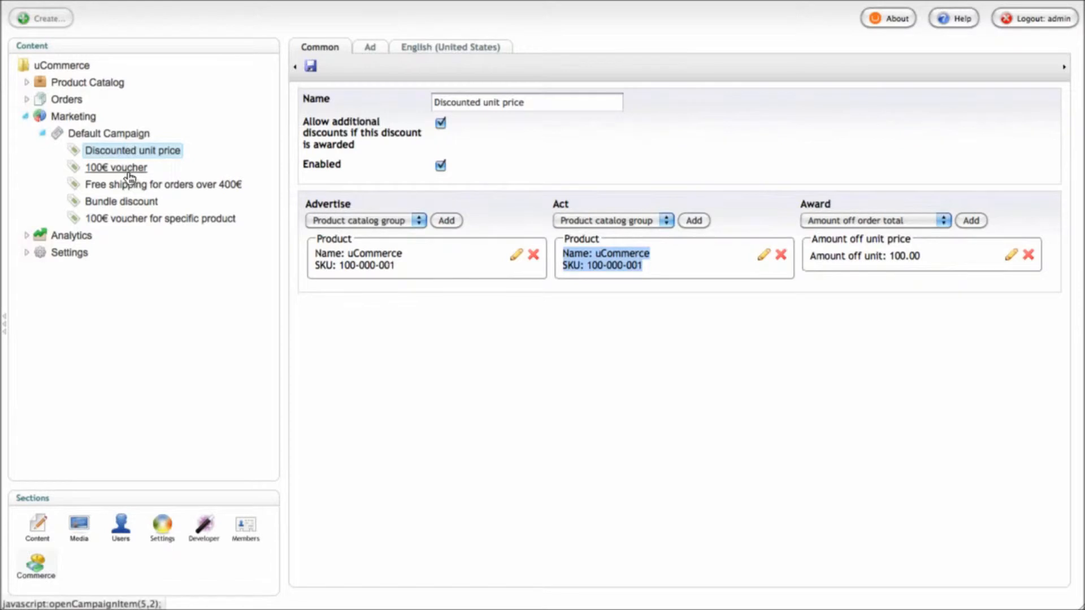
Bring up the Edit Voucher editor for the 100€ voucher, which has no codes yet
left_click(129, 175)
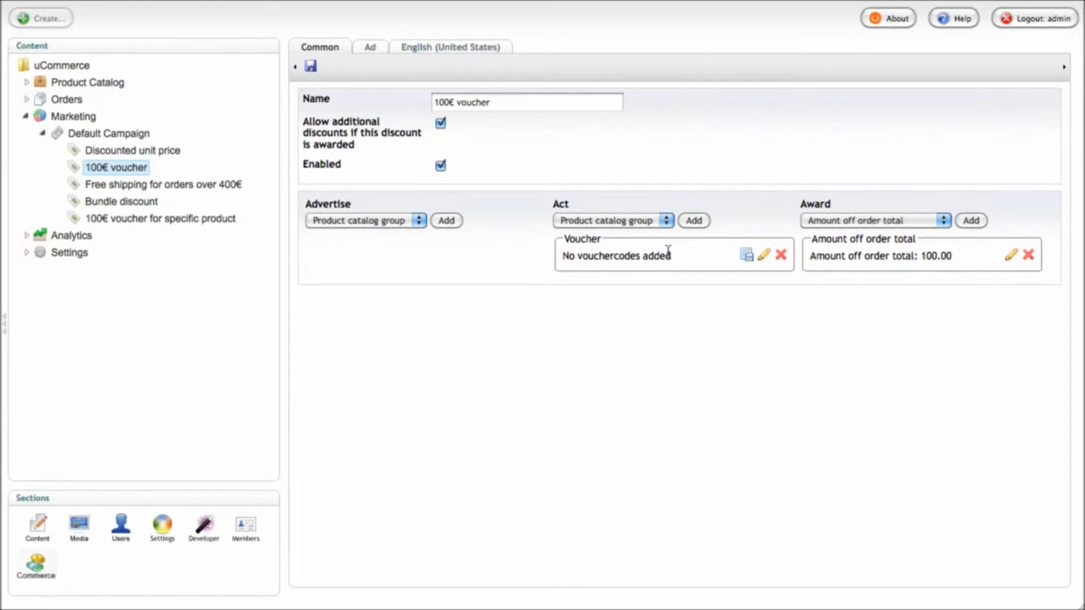
left_click_drag(685, 257, 562, 259)
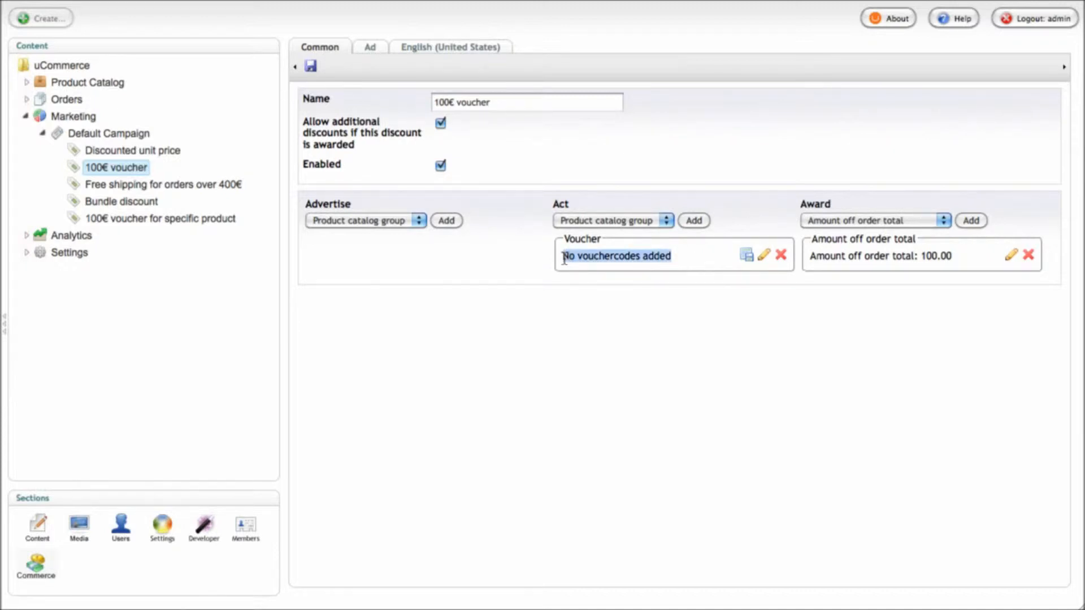
left_click(681, 270)
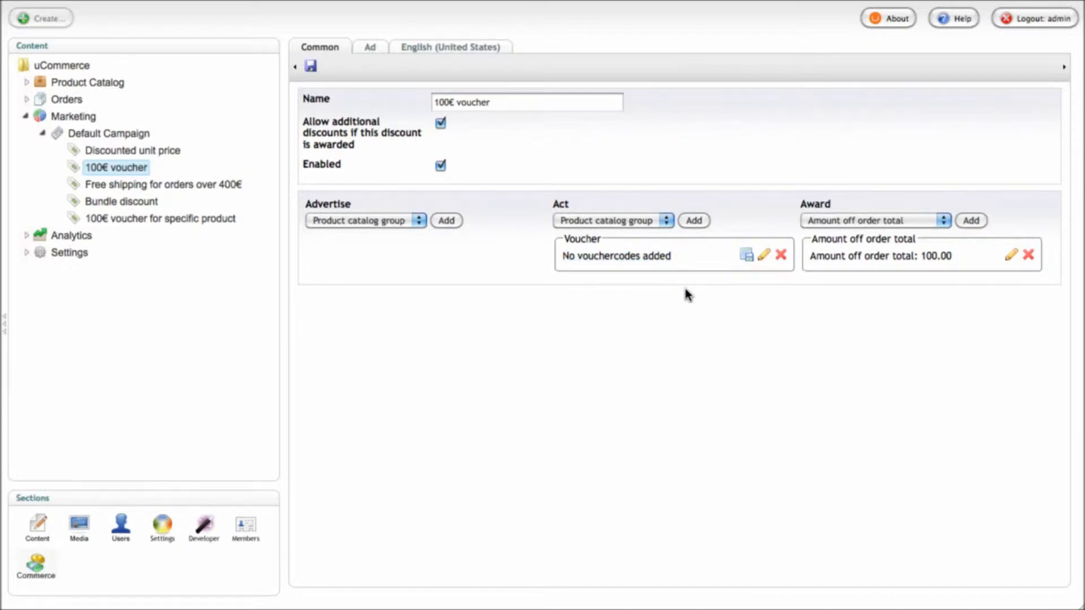
left_click(763, 254)
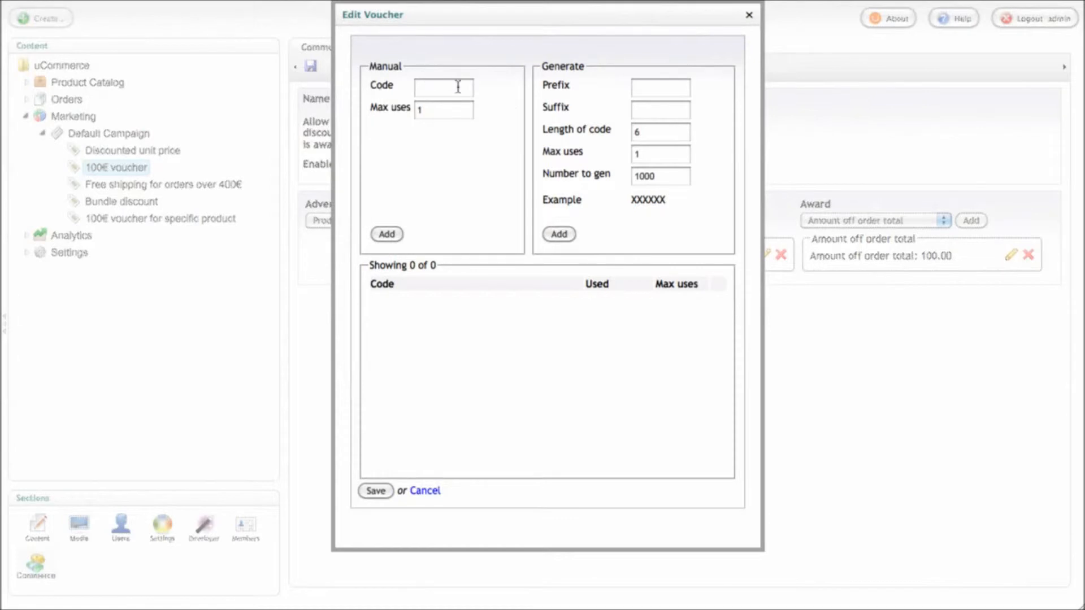
Generate and save 100000 codes for the 100€ voucher, then copy one generated code
left_click(424, 88)
type("Free shipping")
key("ctrl+a")
key("BackSpace")
left_click(658, 128)
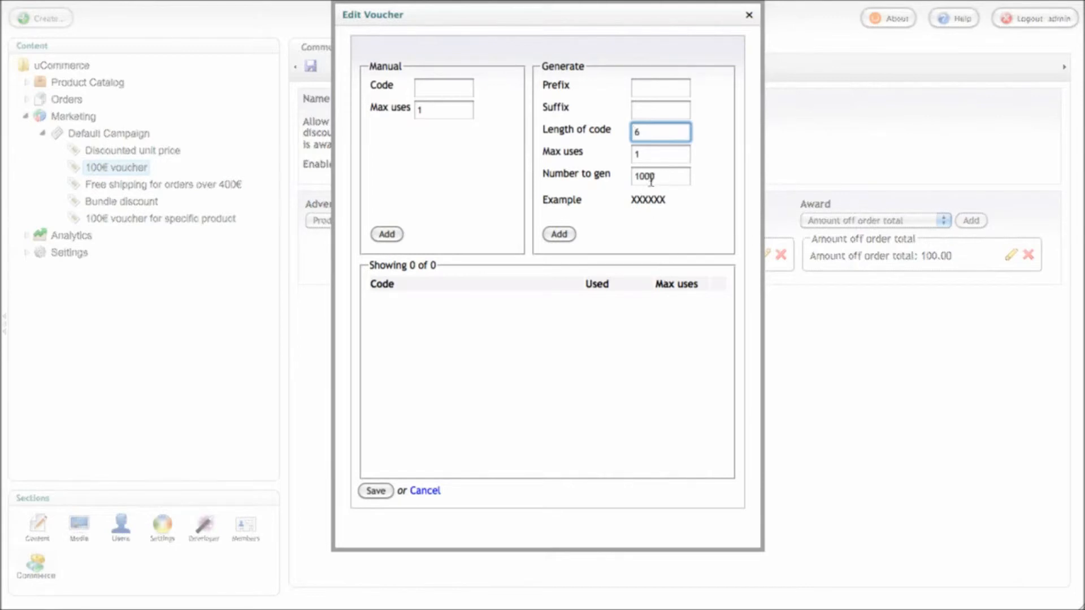
left_click(673, 175)
type("00")
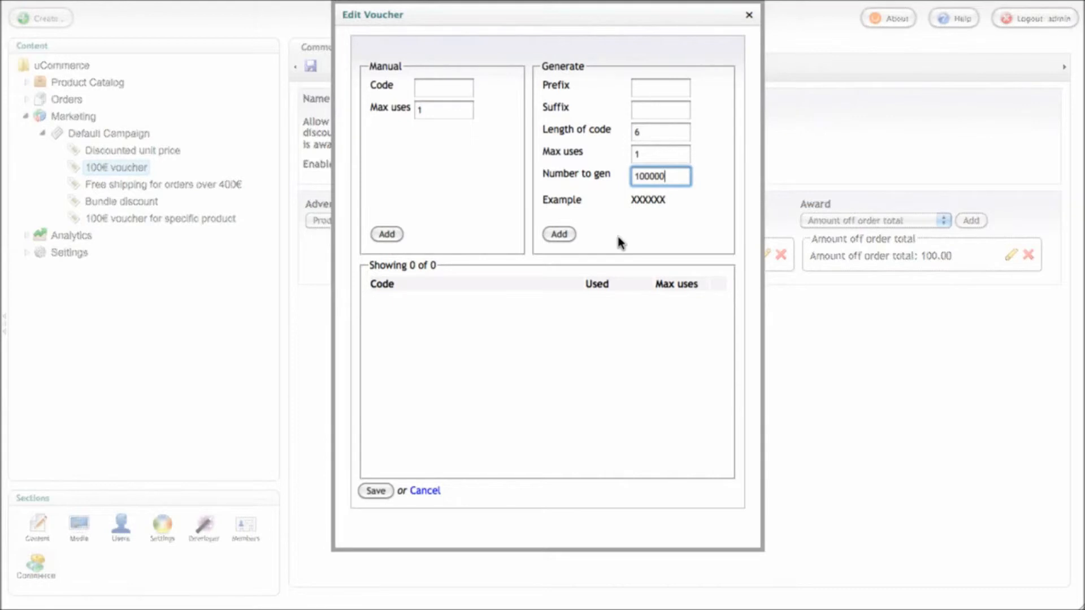
left_click(564, 236)
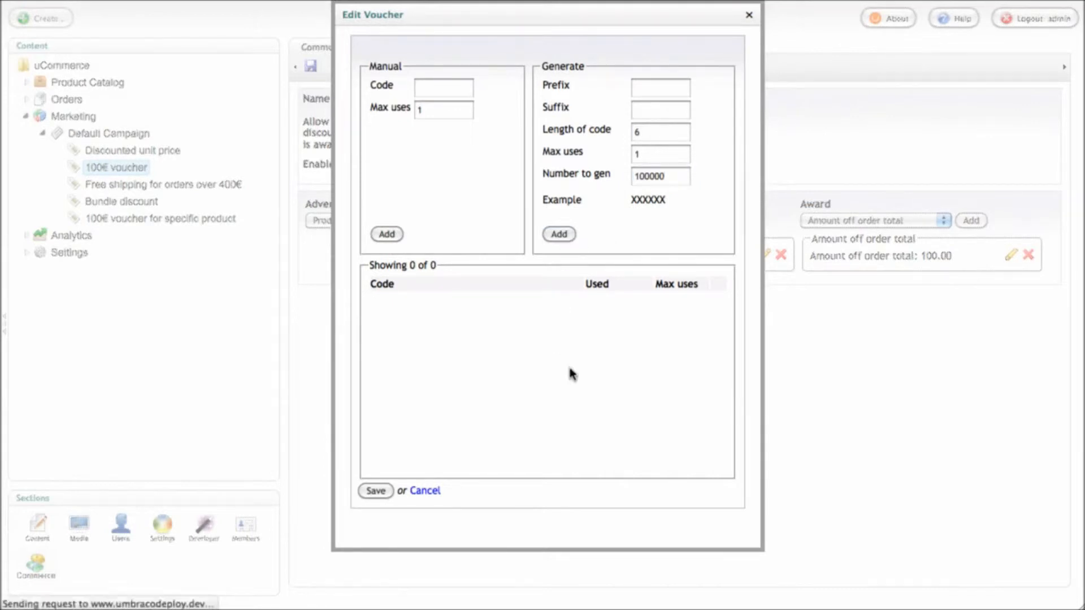
left_click(375, 490)
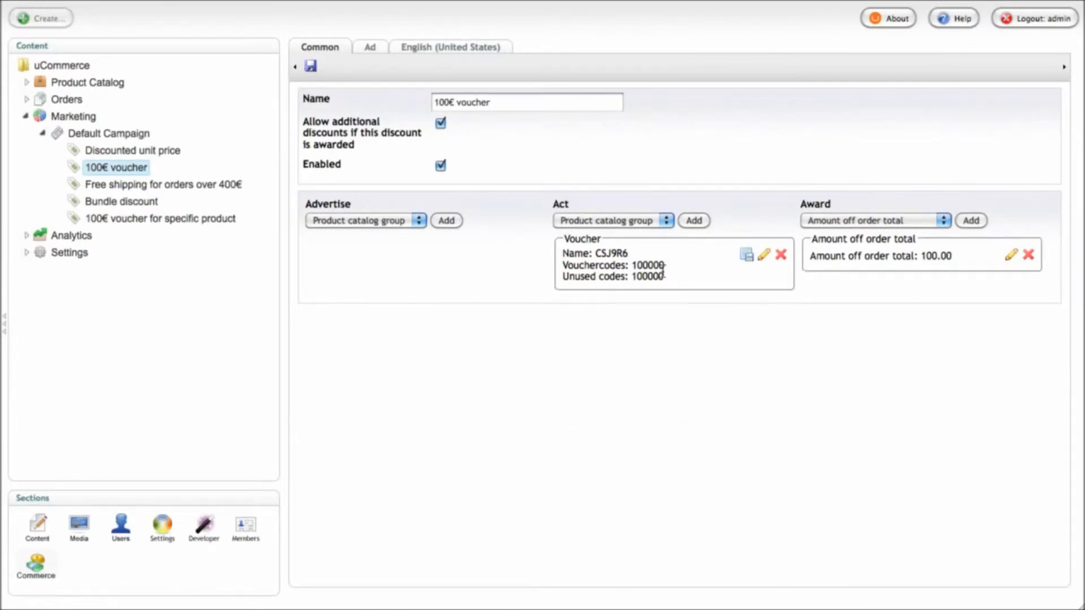
double_click(612, 253)
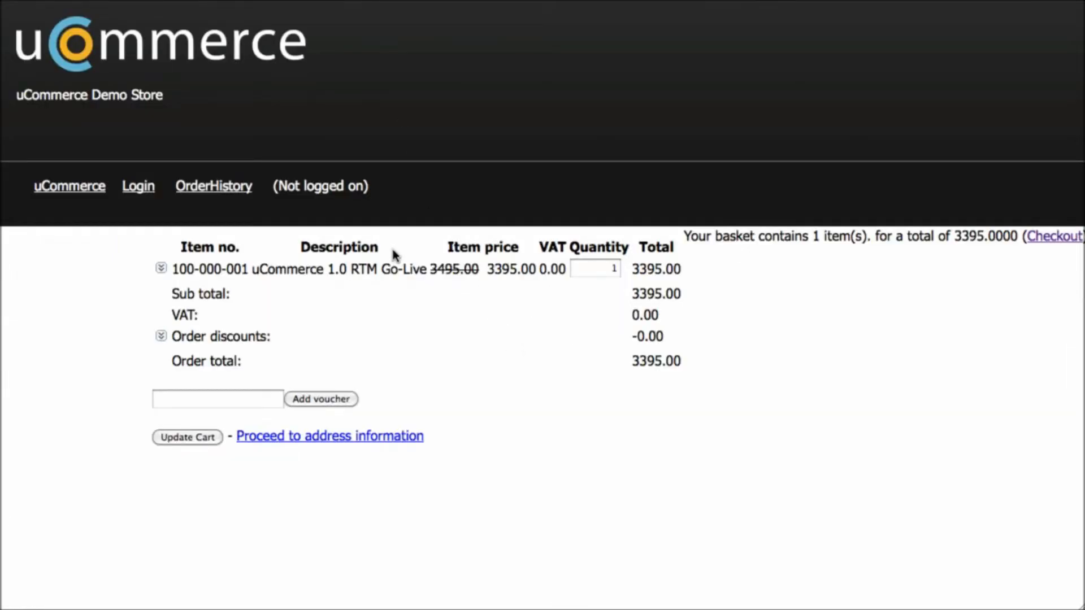
left_click_drag(431, 271, 534, 278)
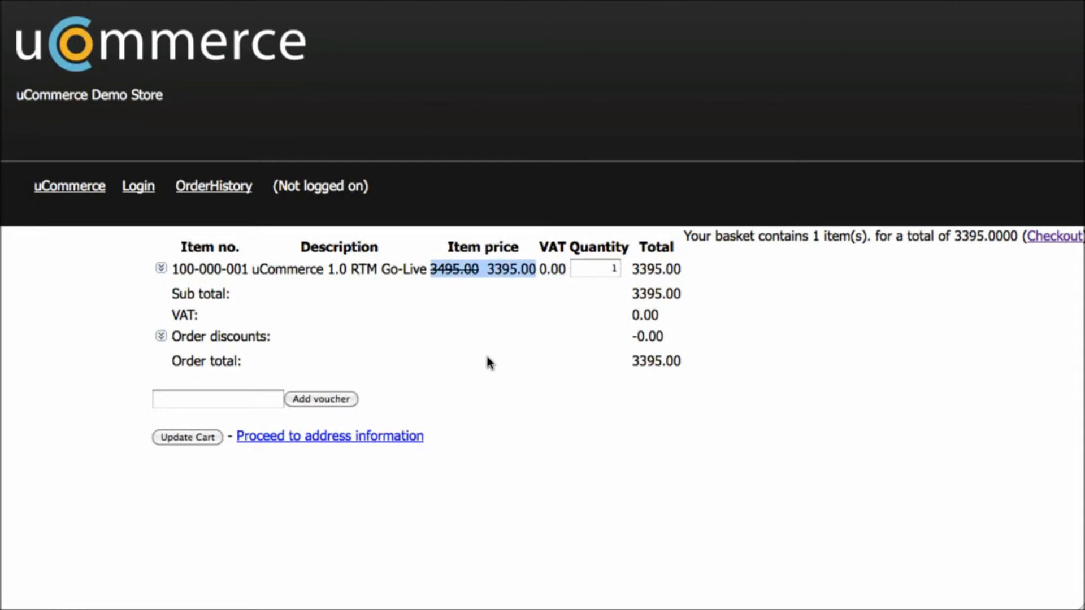
left_click(234, 399)
type("CSJ9R6")
left_click(320, 399)
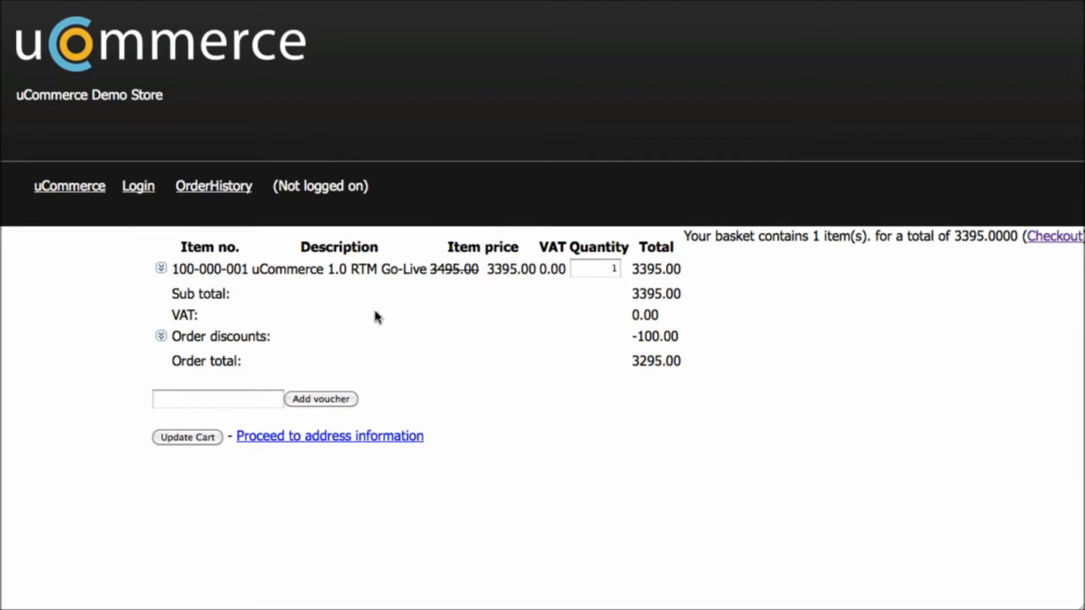
Expand Order discounts and check the Default Campaign 100€ voucher's -100.00 line
left_click(161, 335)
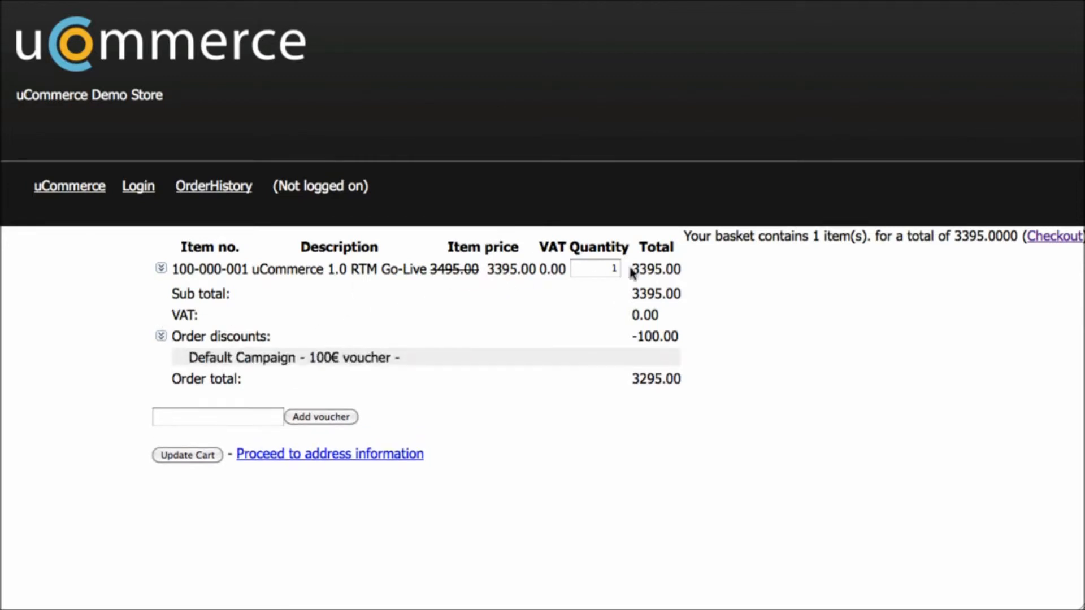
left_click_drag(188, 357, 390, 353)
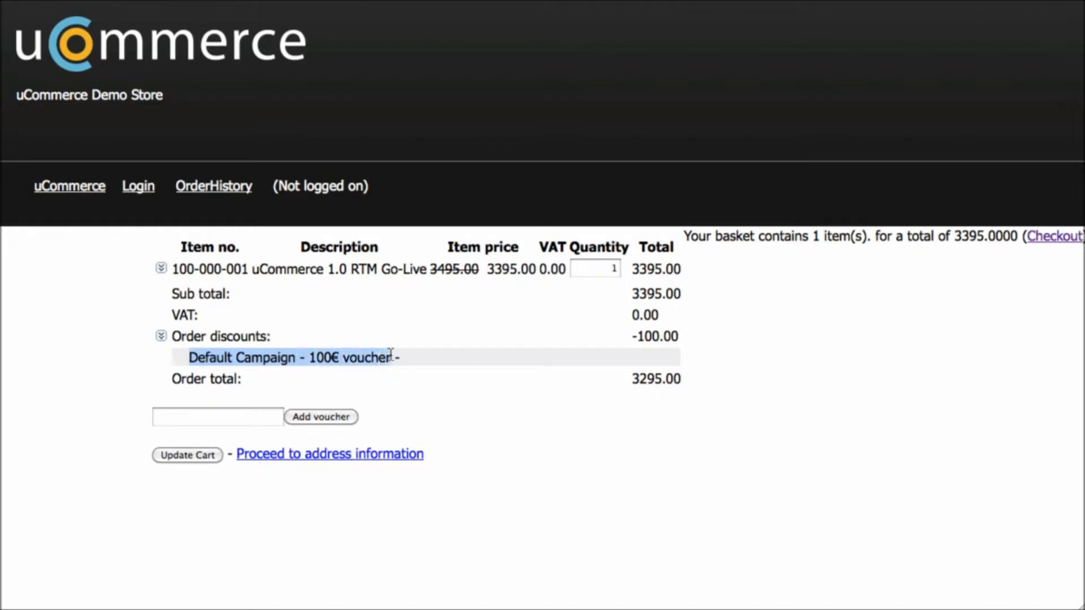
left_click(678, 340)
left_click_drag(631, 340, 680, 342)
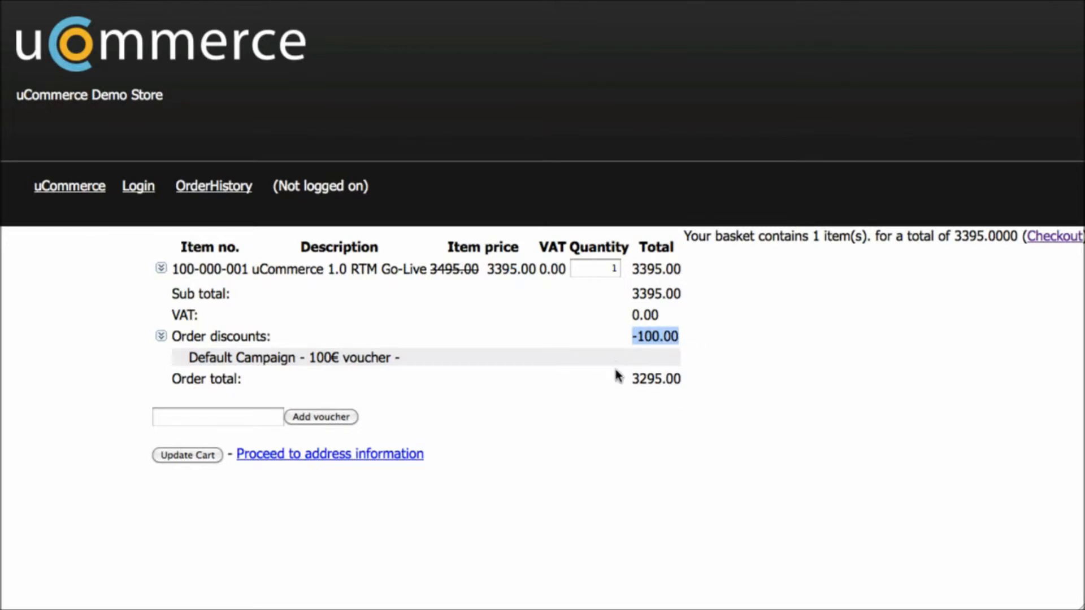
left_click(479, 294)
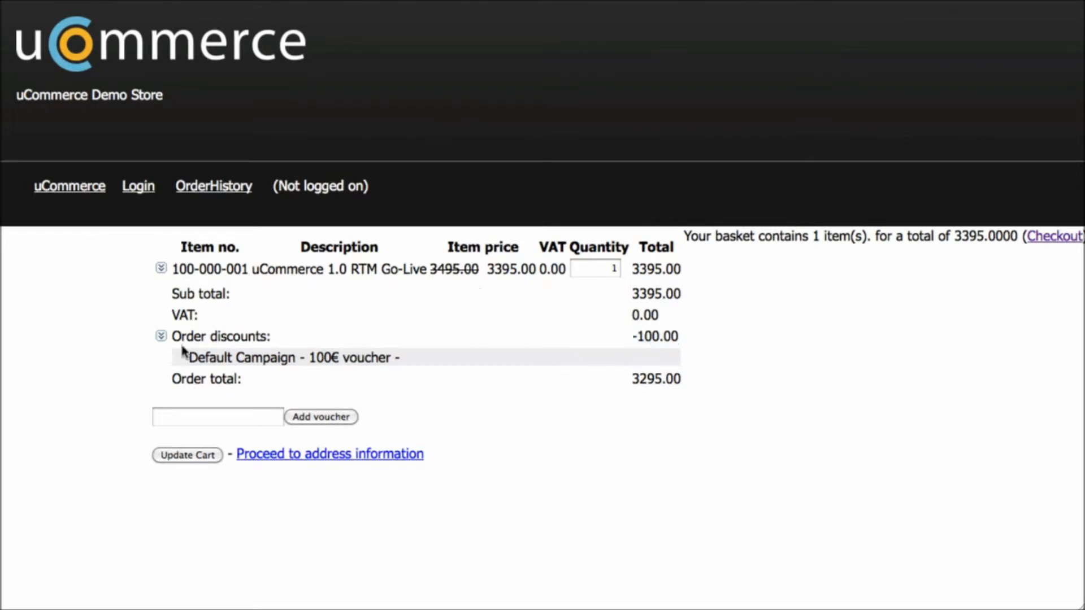
Review the product line's discount against the 3495.00 original price, then collapse both discount panels
left_click(162, 270)
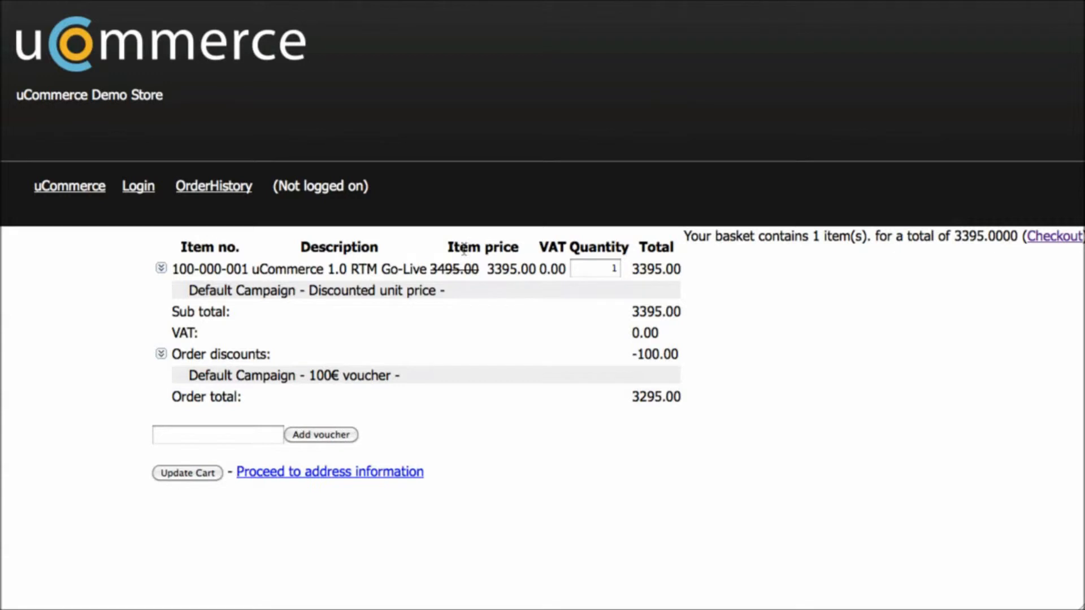
left_click_drag(421, 270, 181, 293)
left_click_drag(181, 376, 406, 381)
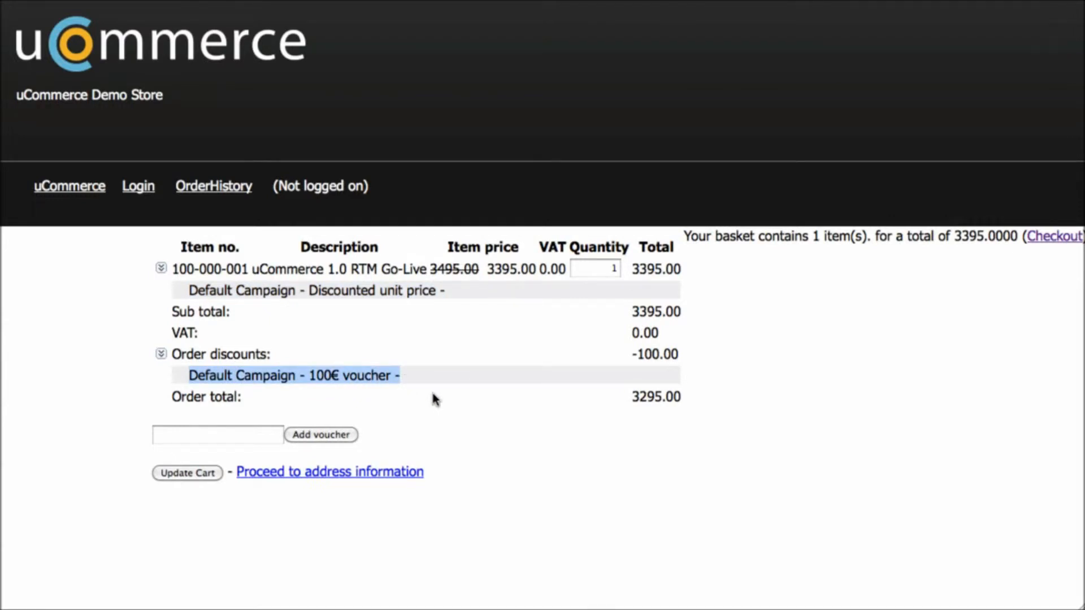
left_click(493, 308)
left_click(161, 268)
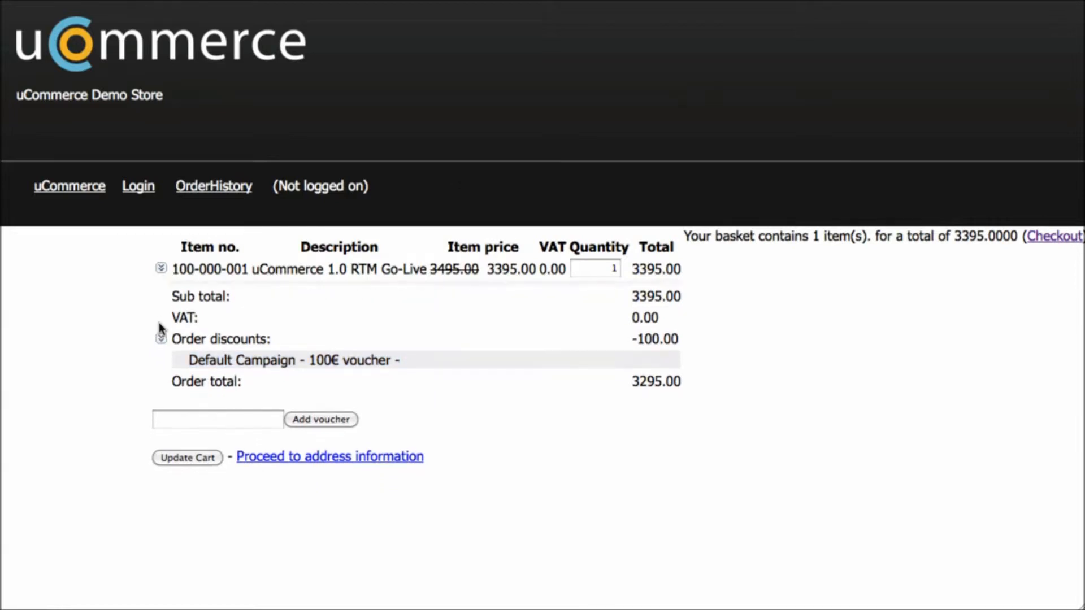
left_click(161, 337)
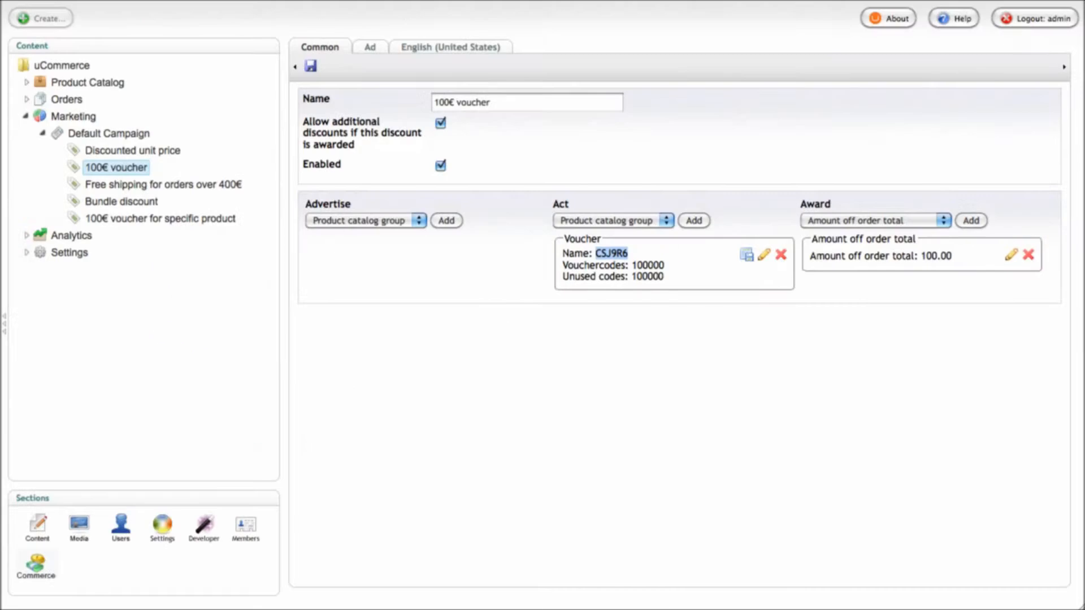
Review Free shipping for orders over 400€: 100% off shipping on orders of at least 400.00
left_click(495, 325)
left_click(192, 190)
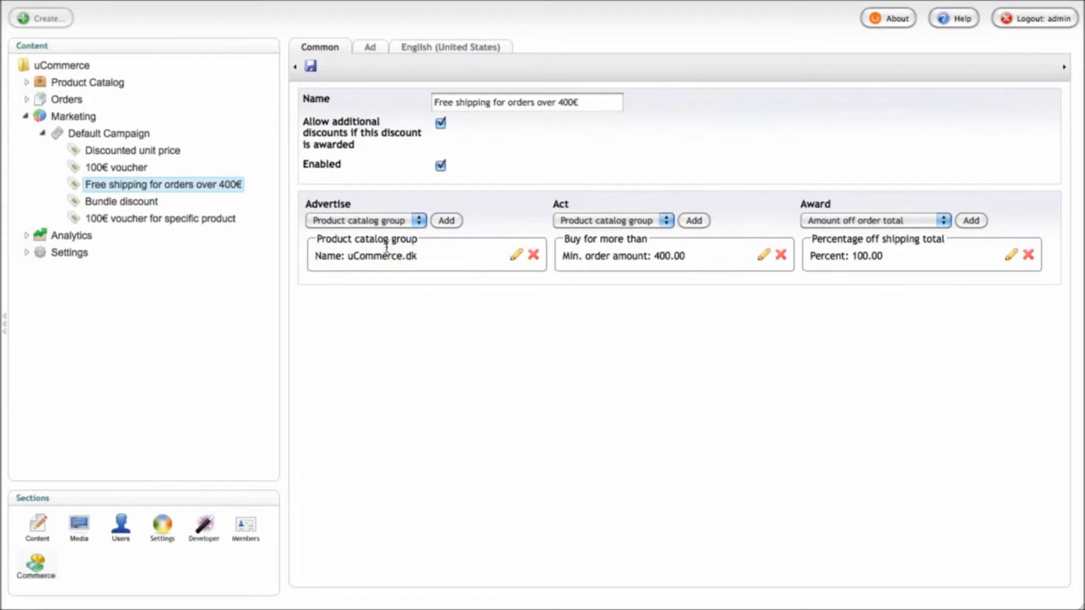
left_click_drag(315, 240, 419, 247)
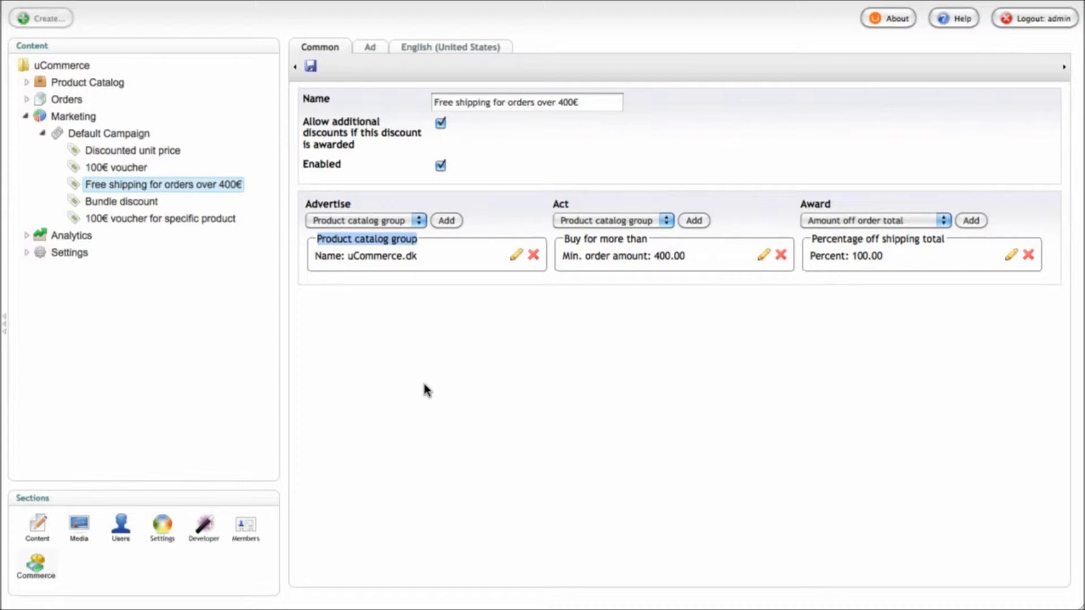
left_click(424, 361)
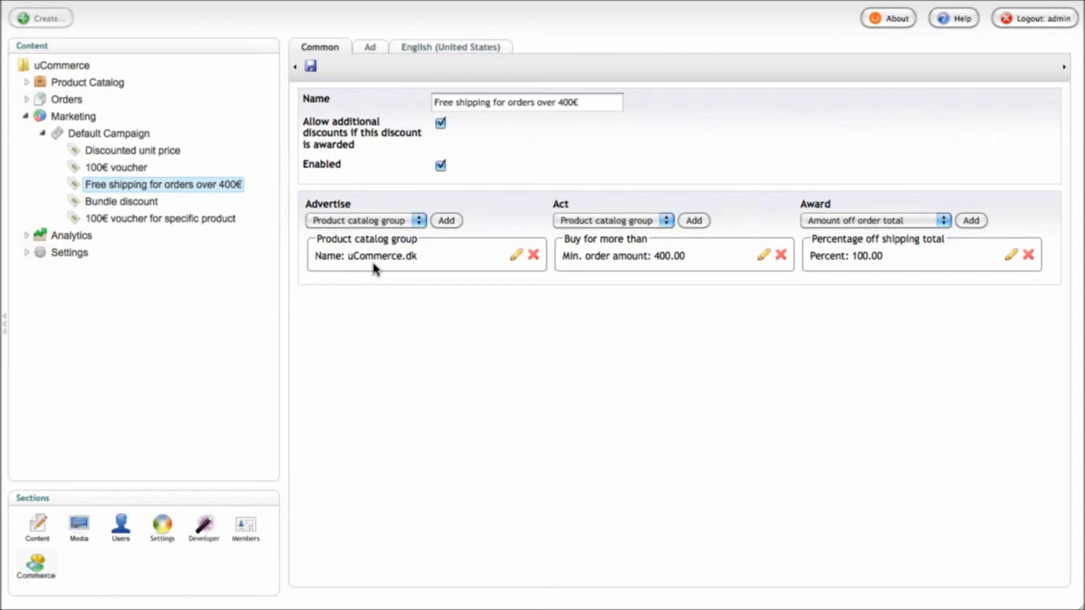
double_click(656, 255)
left_click(683, 256)
left_click_drag(866, 260, 851, 261)
left_click(1011, 255)
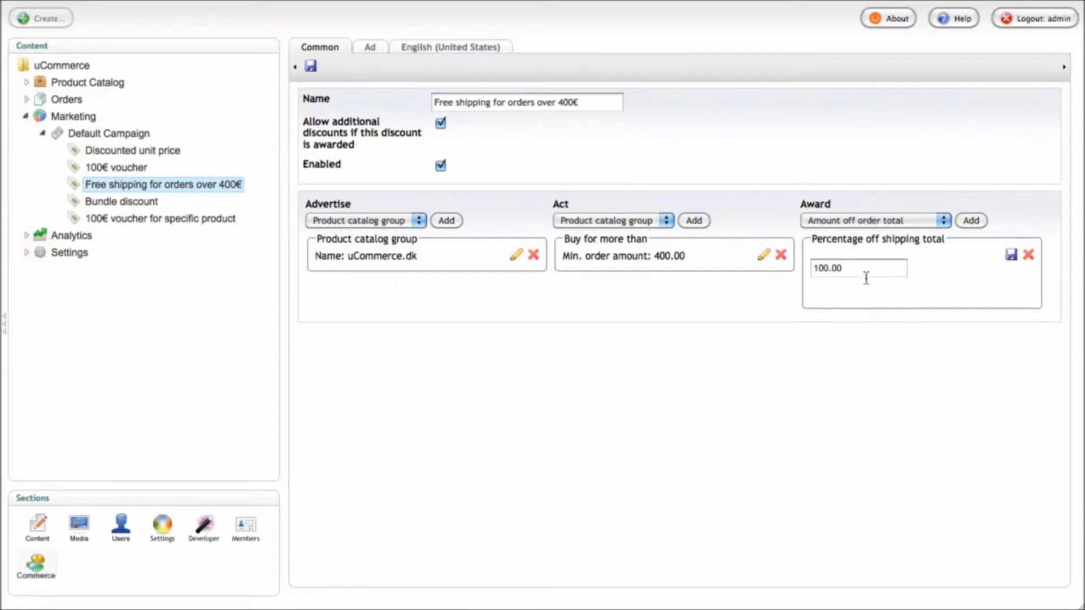
type("50")
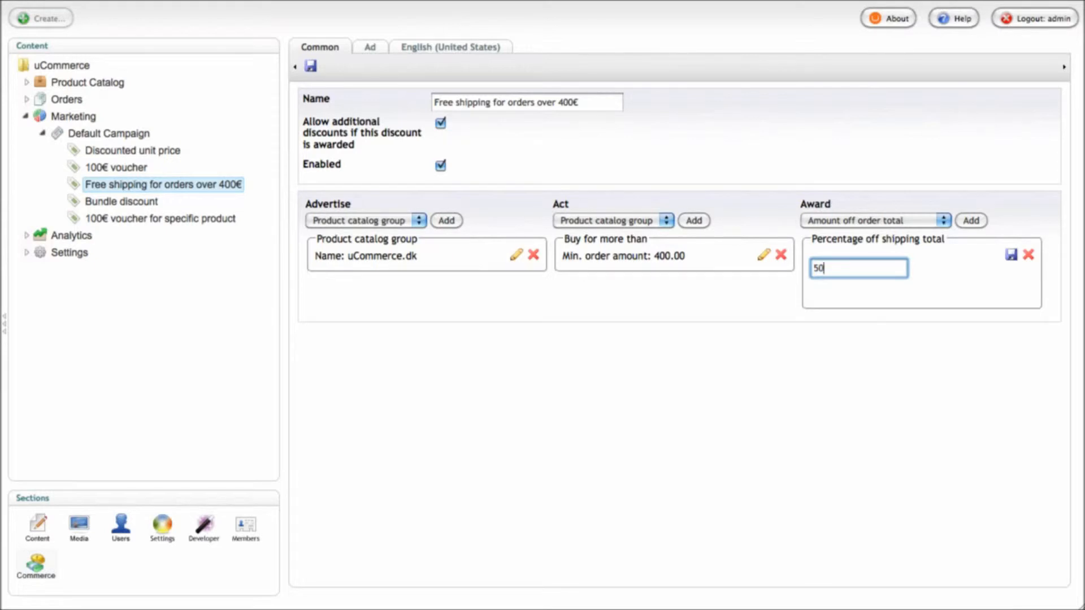
left_click(906, 308)
double_click(849, 273)
type("100")
left_click(1011, 254)
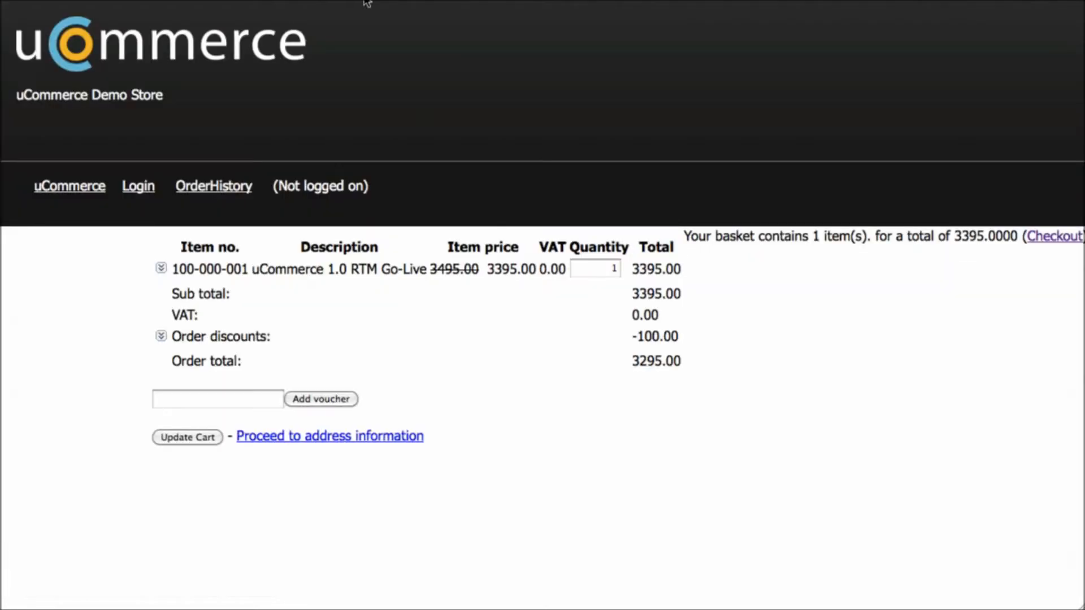
left_click_drag(629, 362, 688, 362)
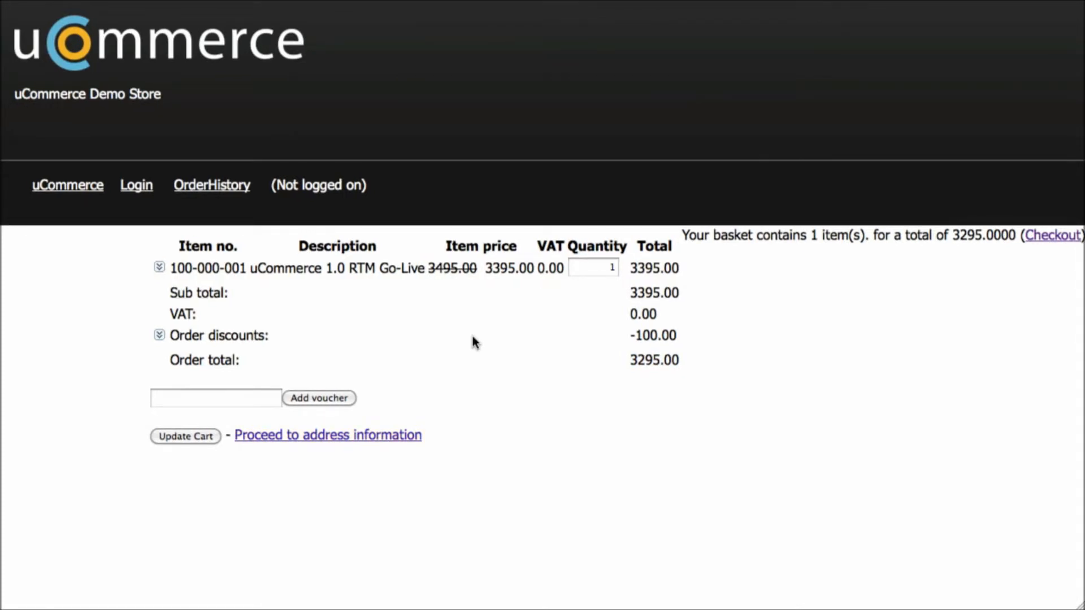
left_click(159, 335)
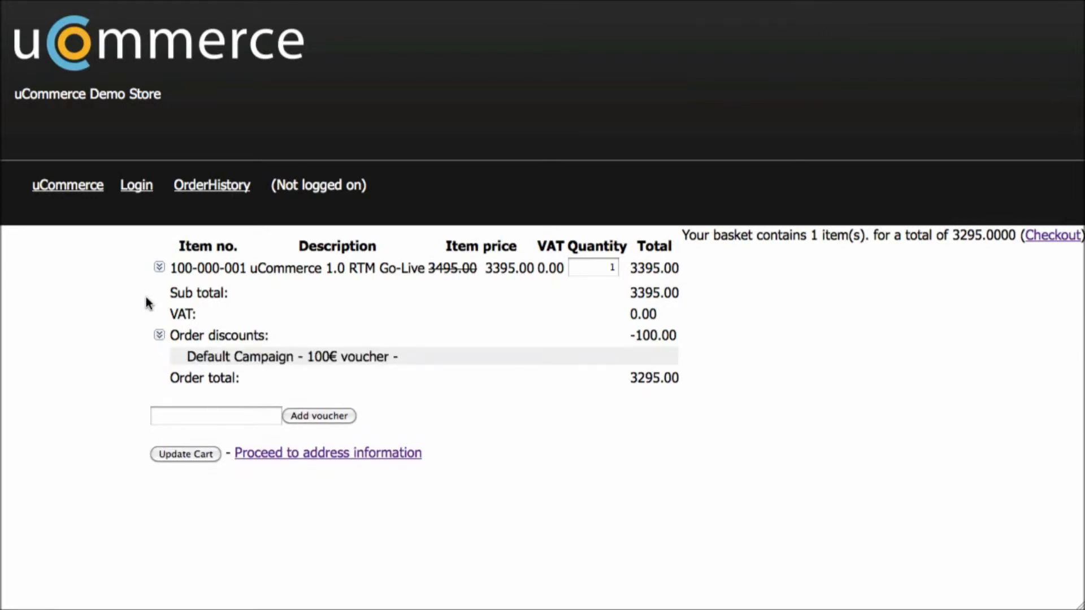
left_click(159, 339)
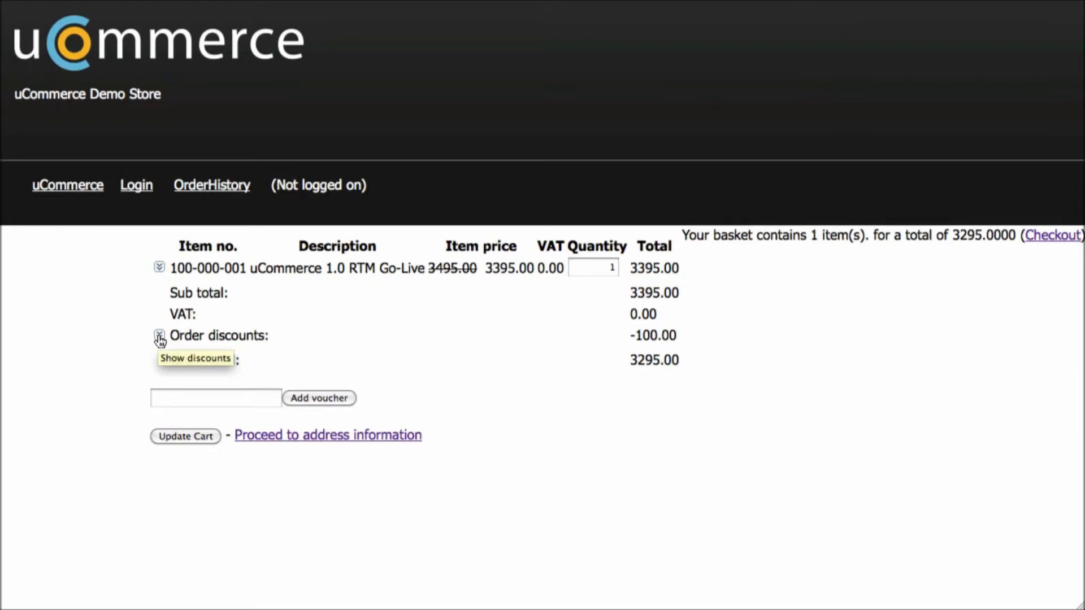
Proceed through checkout to the payment step with Download shipping selected
left_click(371, 437)
scroll(383, 425, "down", 1)
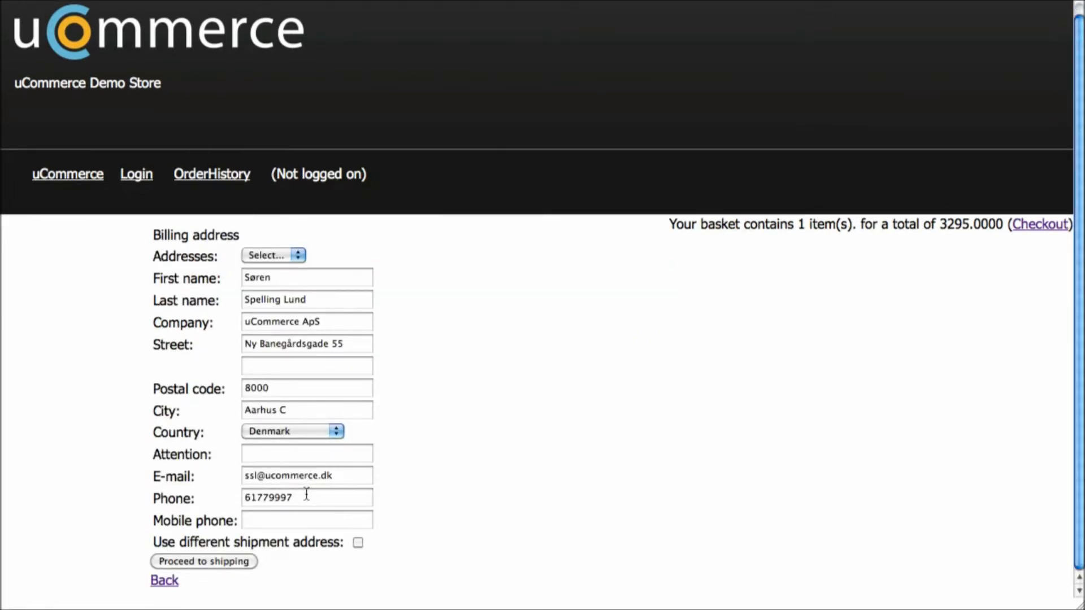
left_click(230, 563)
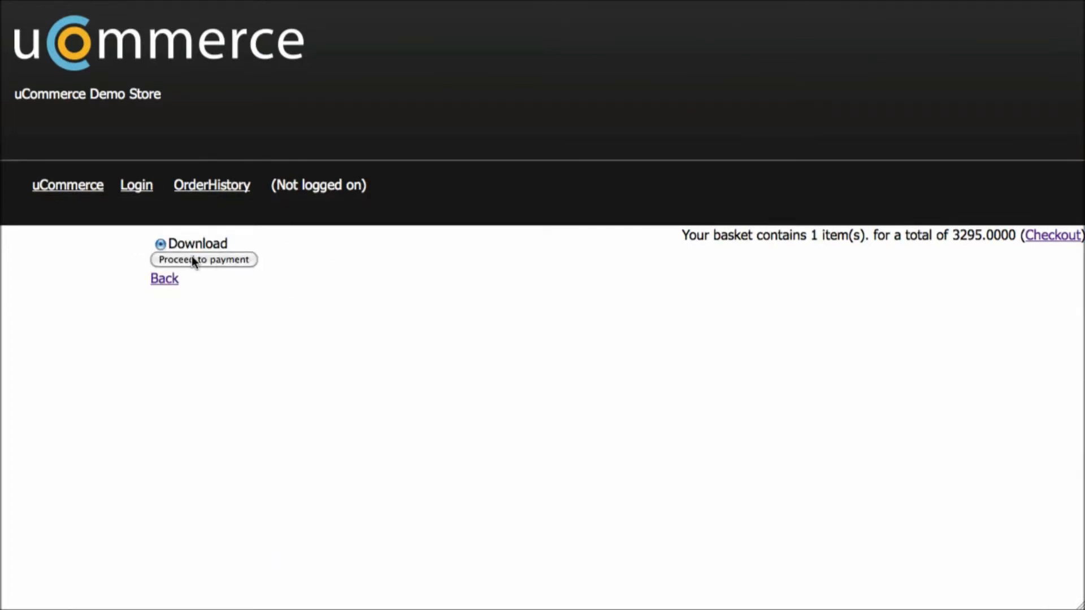
left_click(192, 259)
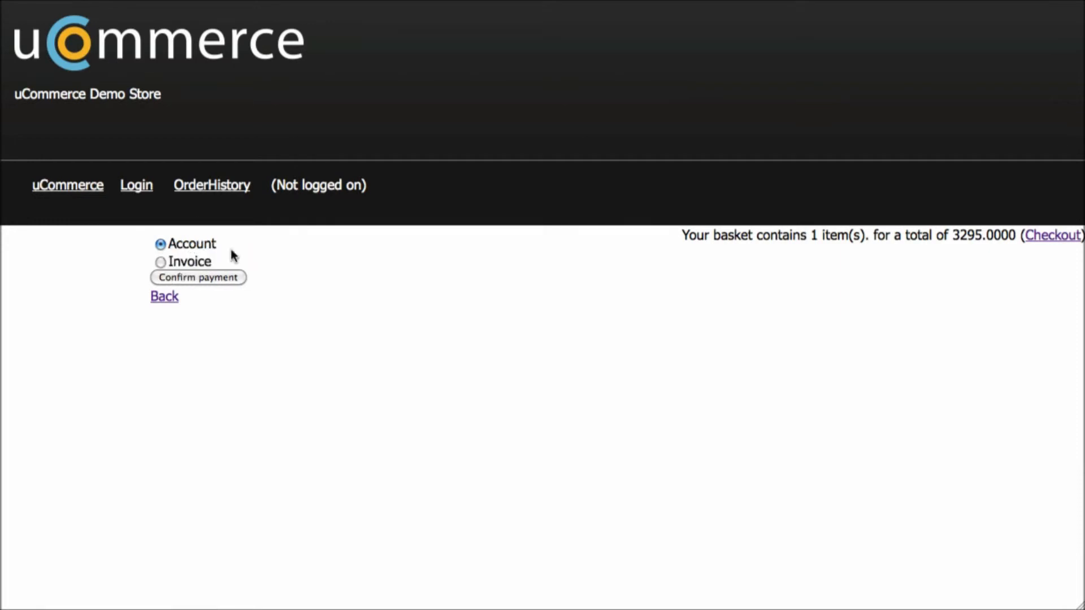
Return to the basket and confirm free shipping brings order discounts to -123.00
left_click(1056, 241)
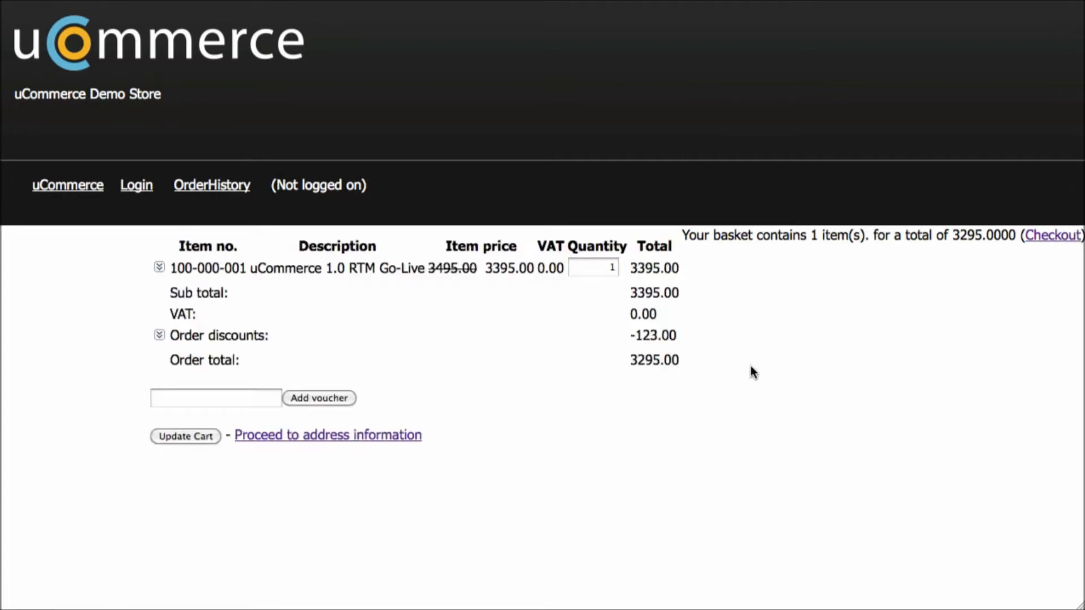
left_click(159, 337)
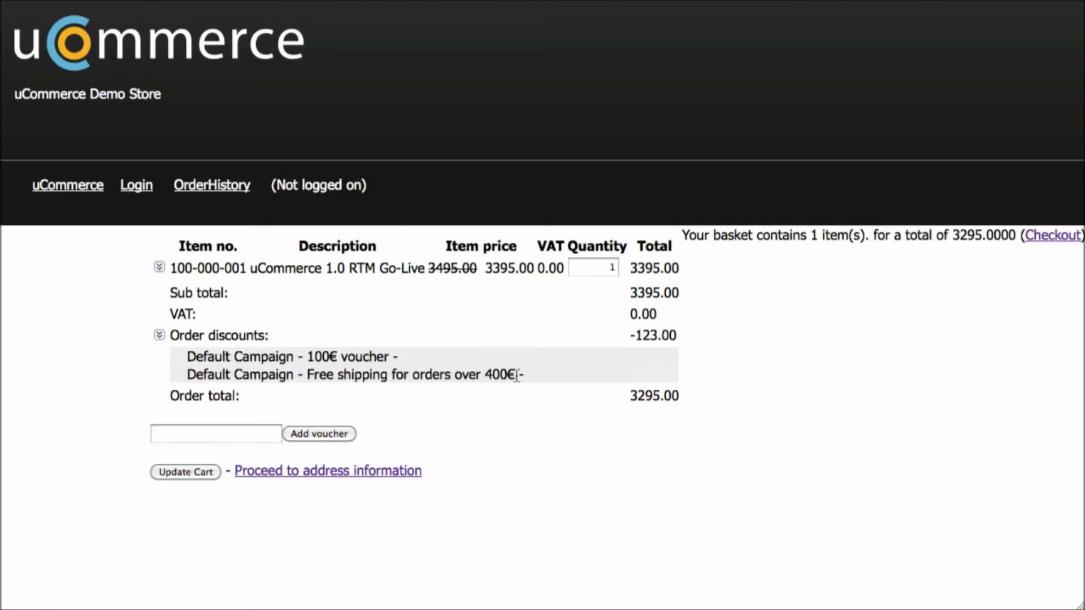
left_click_drag(525, 376, 185, 383)
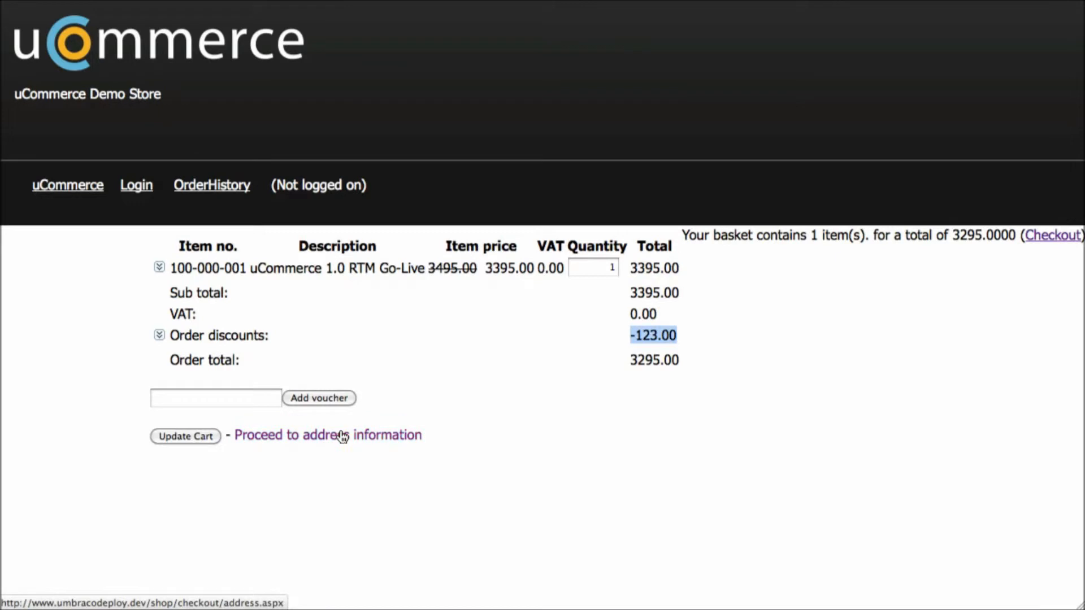
left_click(342, 436)
Proceed through shipping and payment, review the summary's order and product discounts, and submit the order
left_click(222, 571)
left_click(194, 260)
left_click(190, 285)
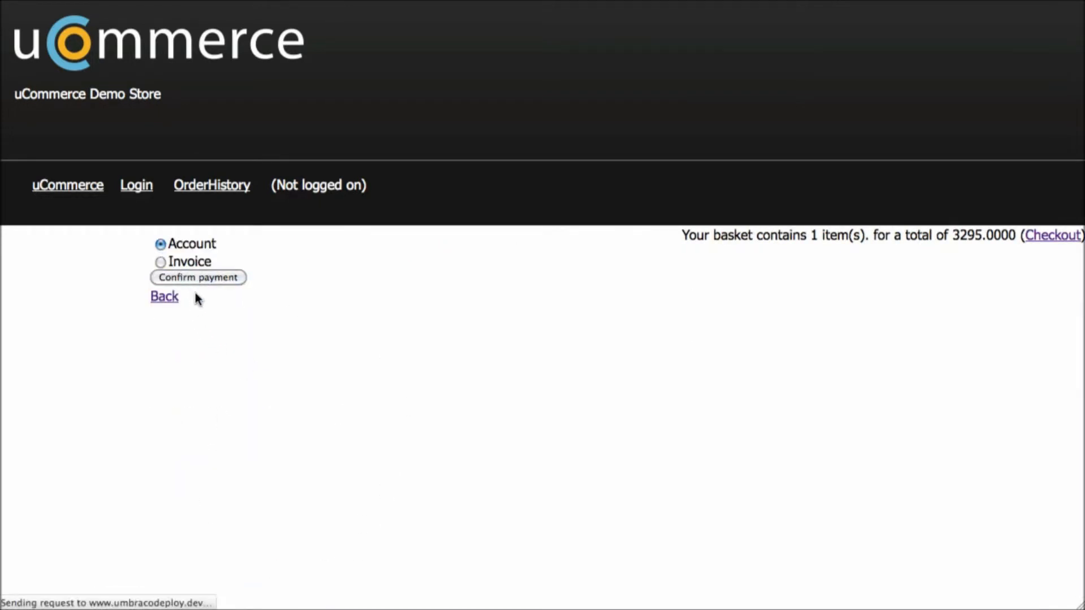
scroll(337, 396, "down", 5)
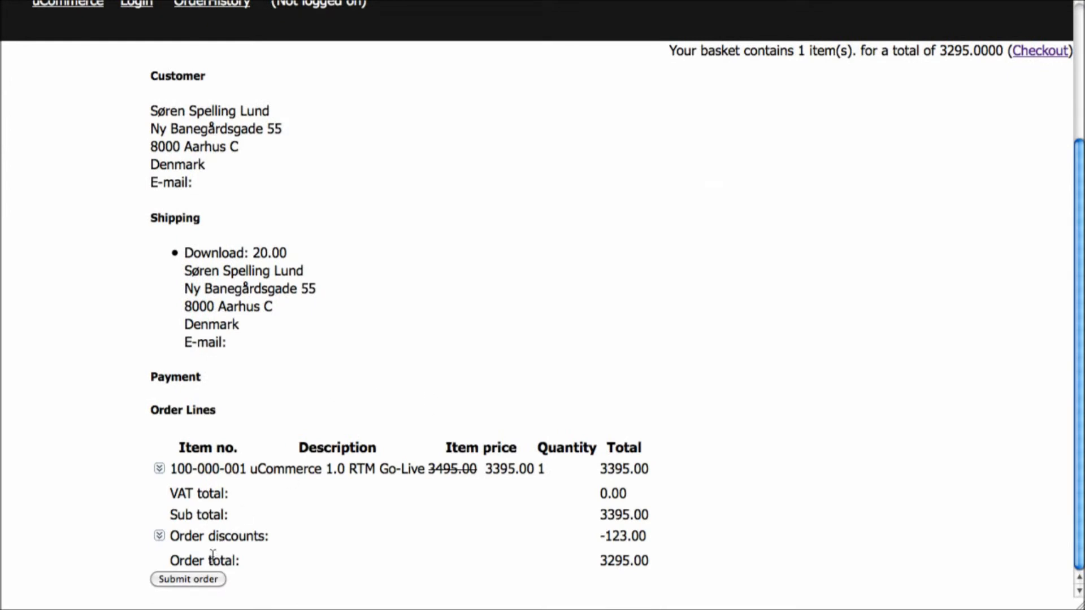
left_click(160, 534)
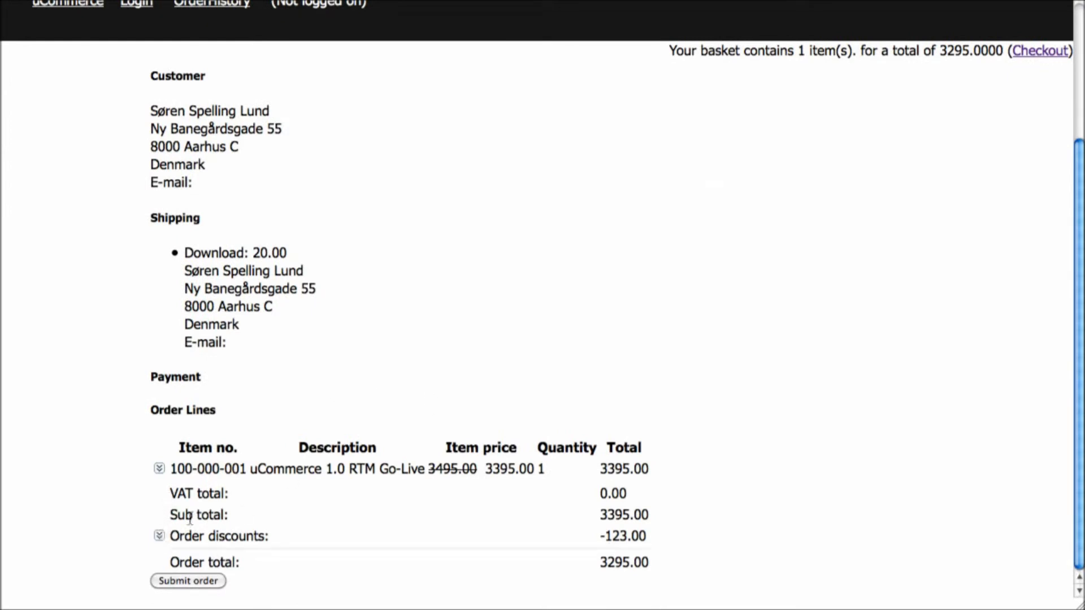
scroll(304, 389, "down", 1)
left_click(160, 434)
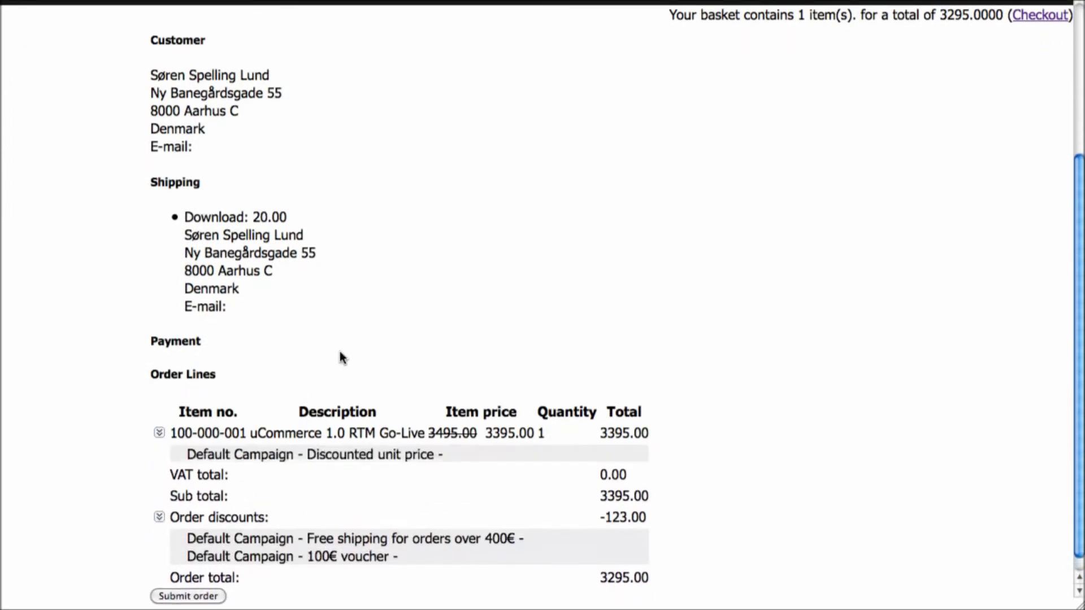
scroll(339, 356, "down", 1)
left_click(204, 578)
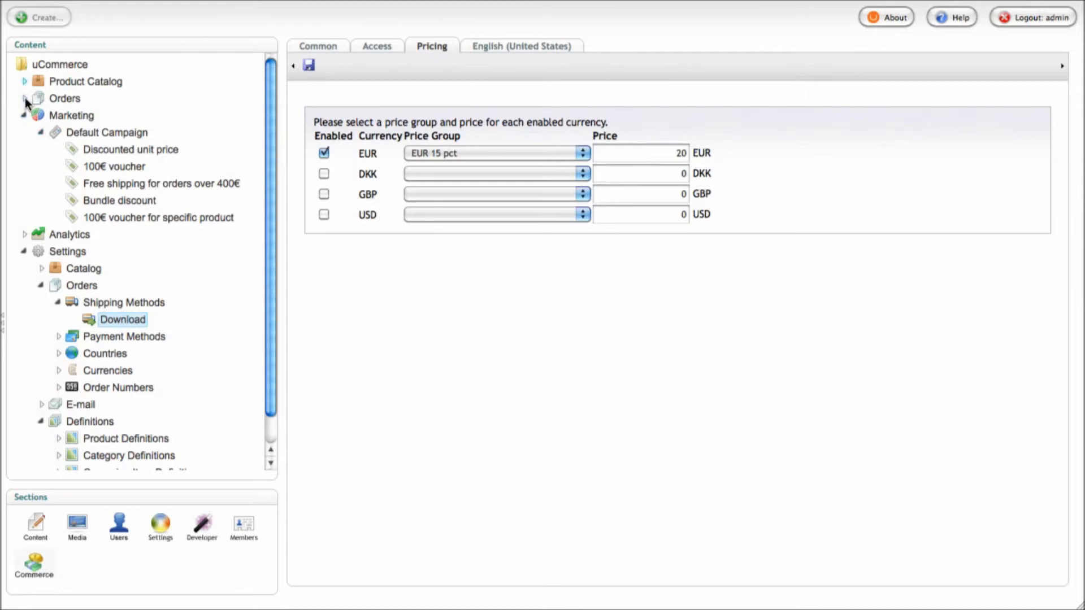
Open order WEB-7 and check the uCommerce 1.0 RTM line's original and Discounted unit price
left_click(24, 99)
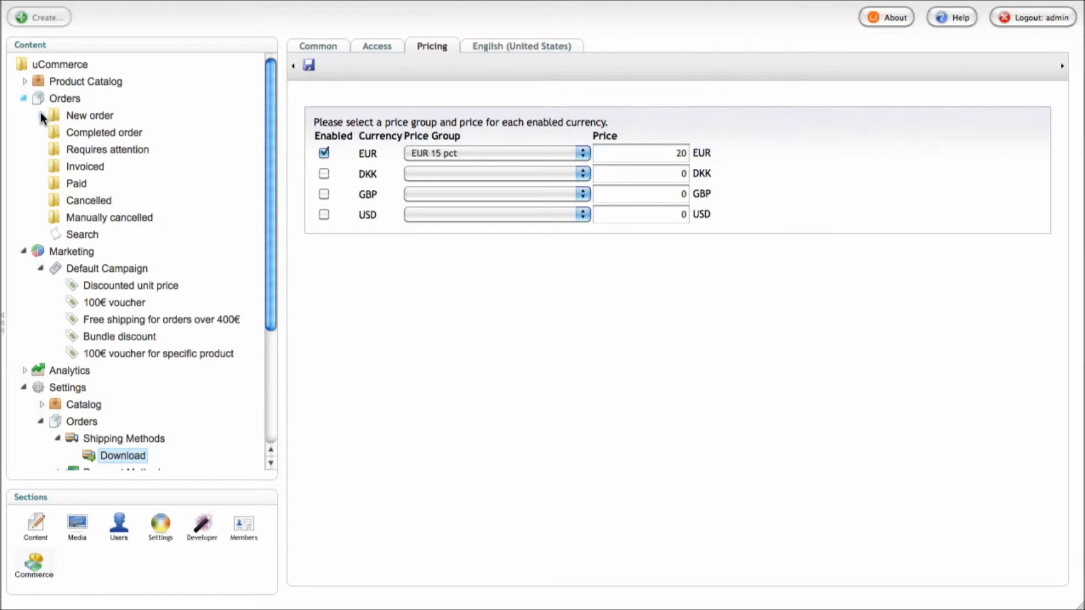
left_click(41, 116)
left_click(99, 133)
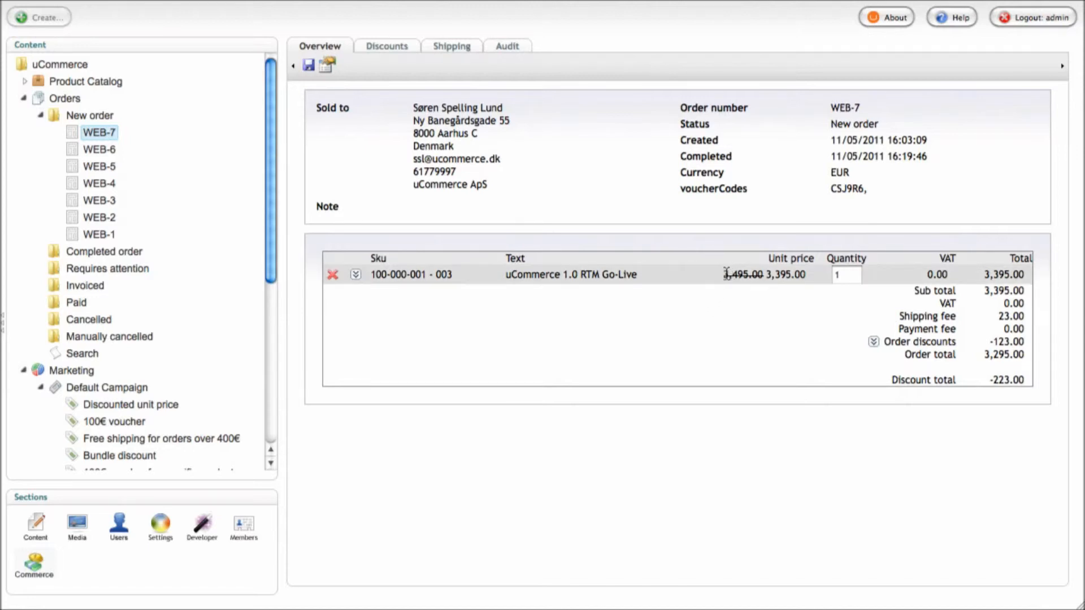
left_click_drag(724, 273, 804, 275)
left_click(355, 275)
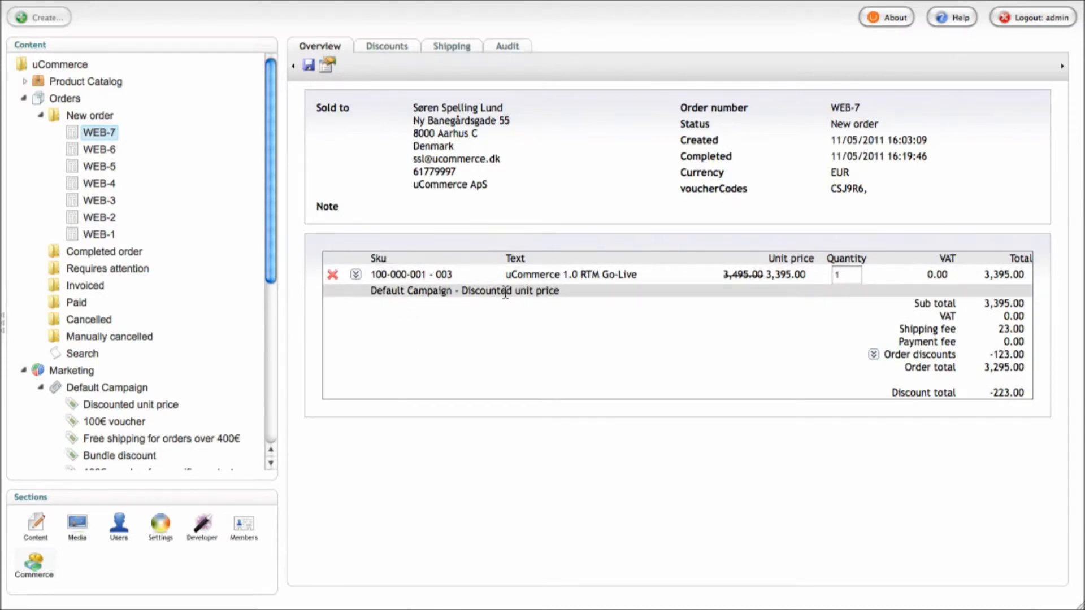
left_click(873, 356)
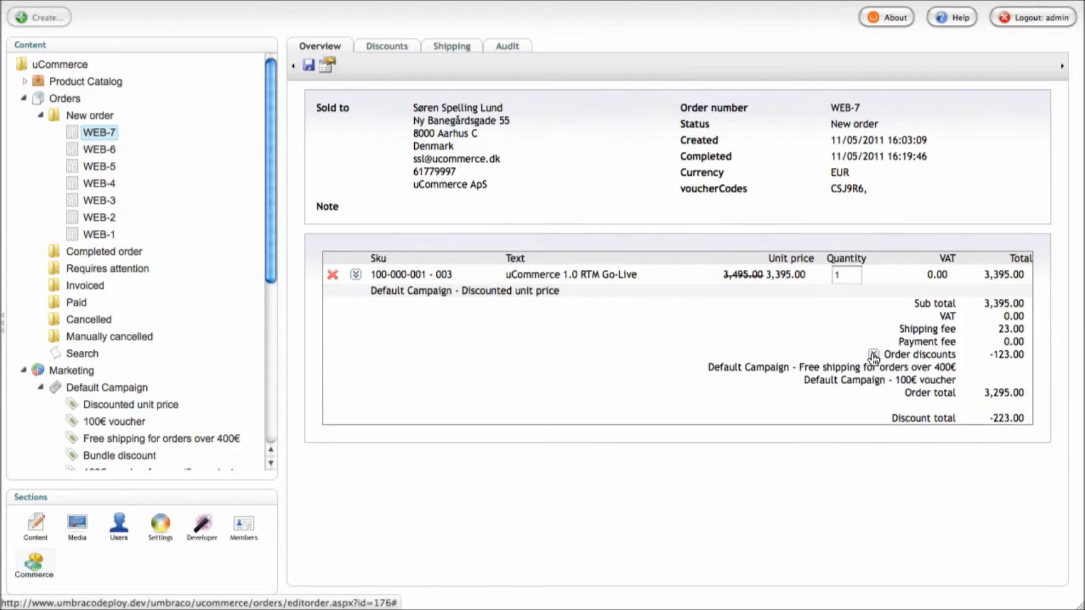
left_click(874, 355)
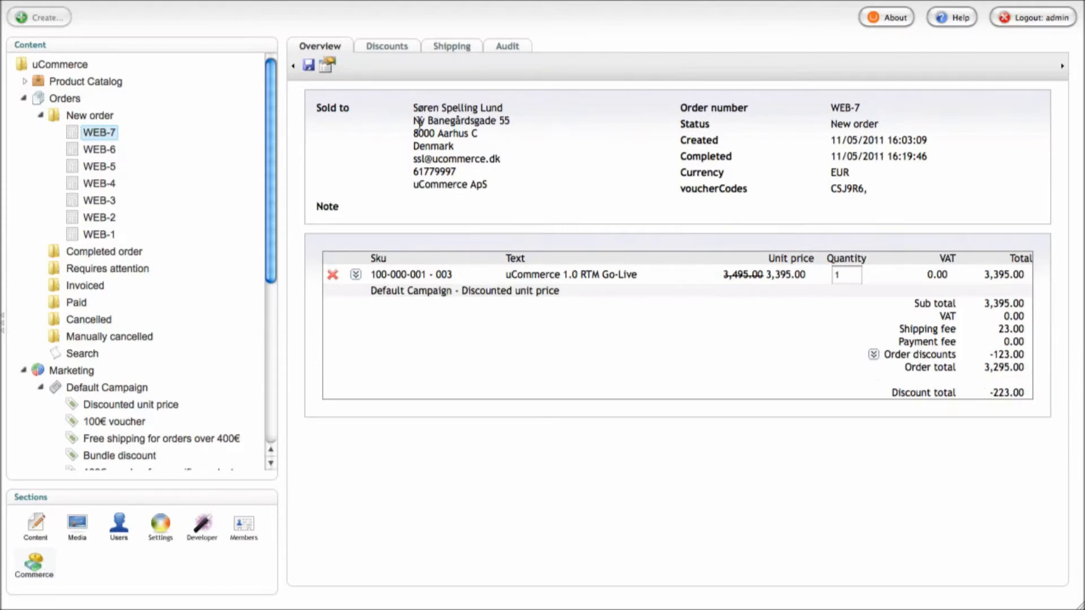
On WEB-7's Discounts tab, review free shipping 23.00, 100€ voucher 100.00 and Discounted unit price
left_click(387, 48)
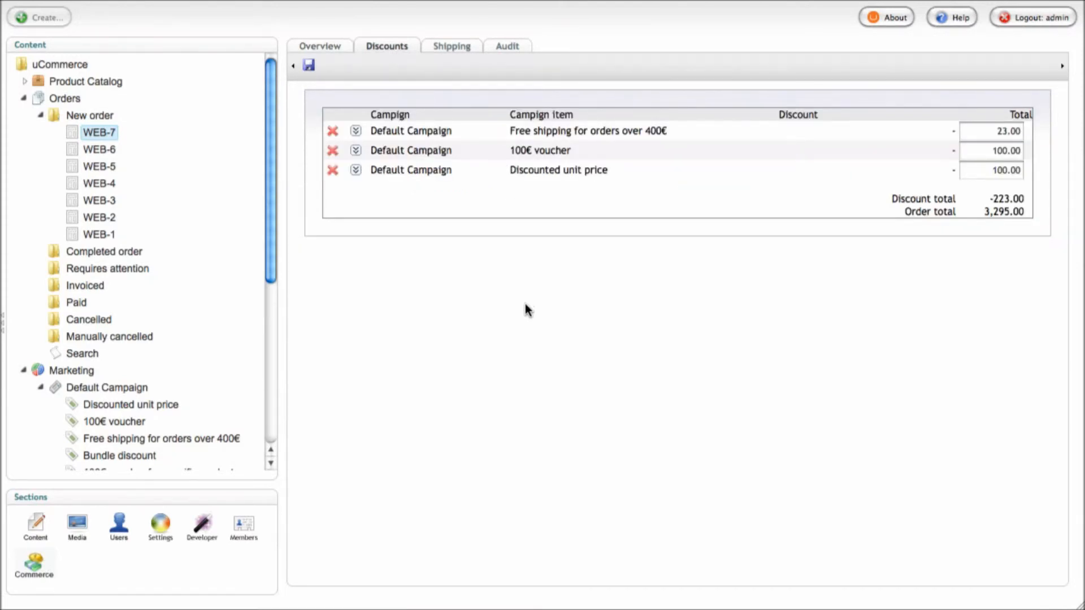
left_click(355, 131)
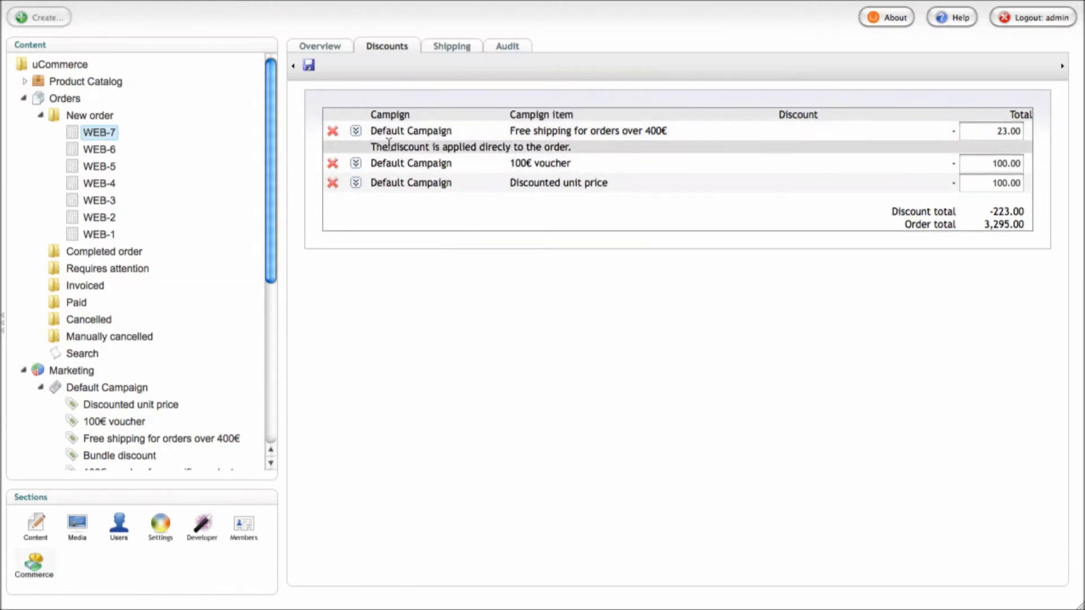
double_click(991, 133)
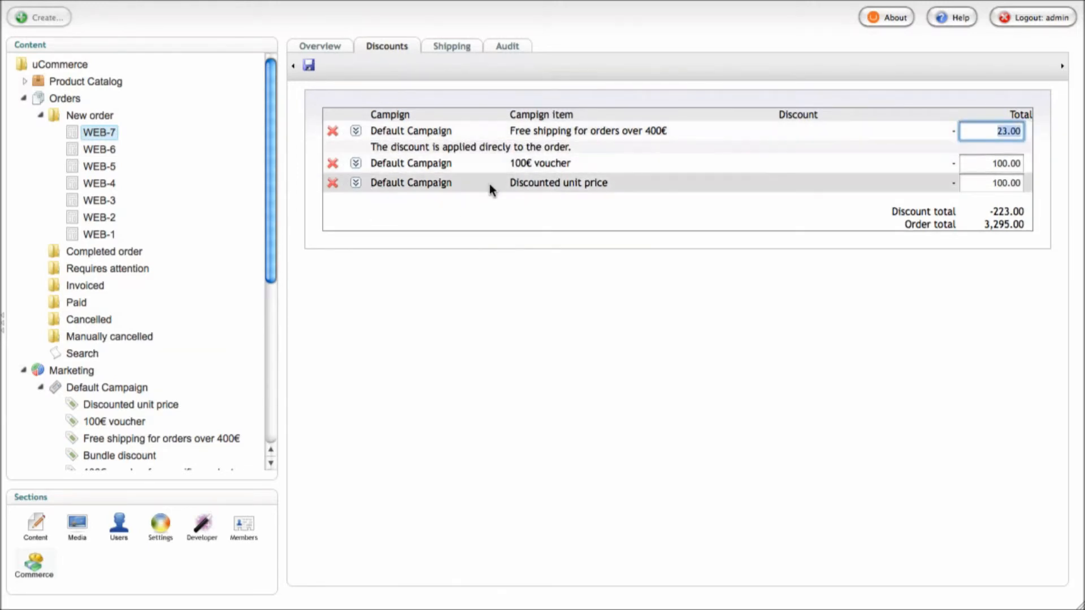
left_click(356, 144)
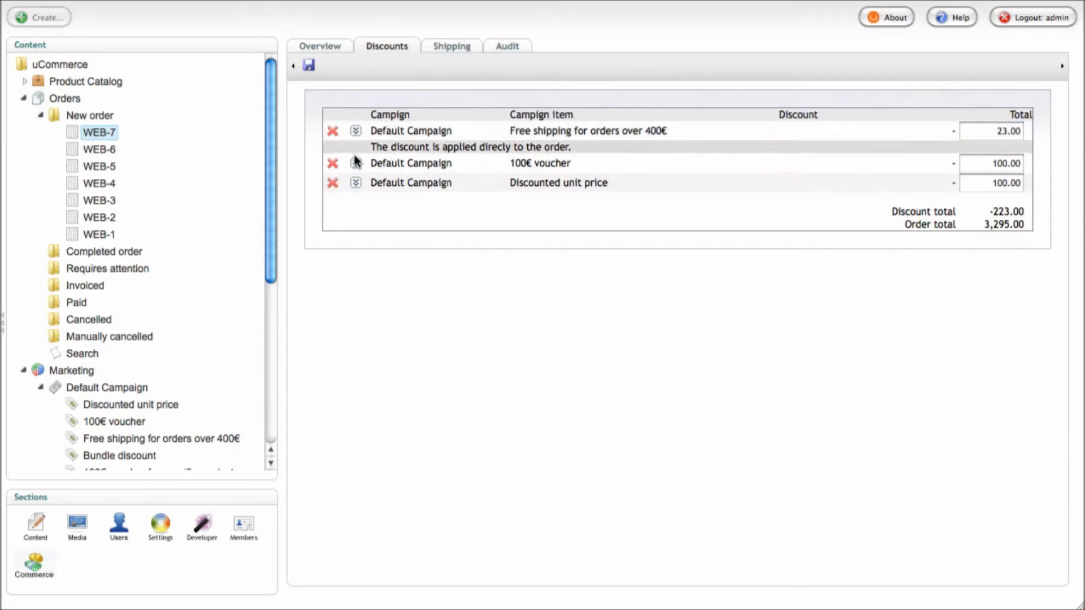
left_click(356, 132)
left_click(356, 150)
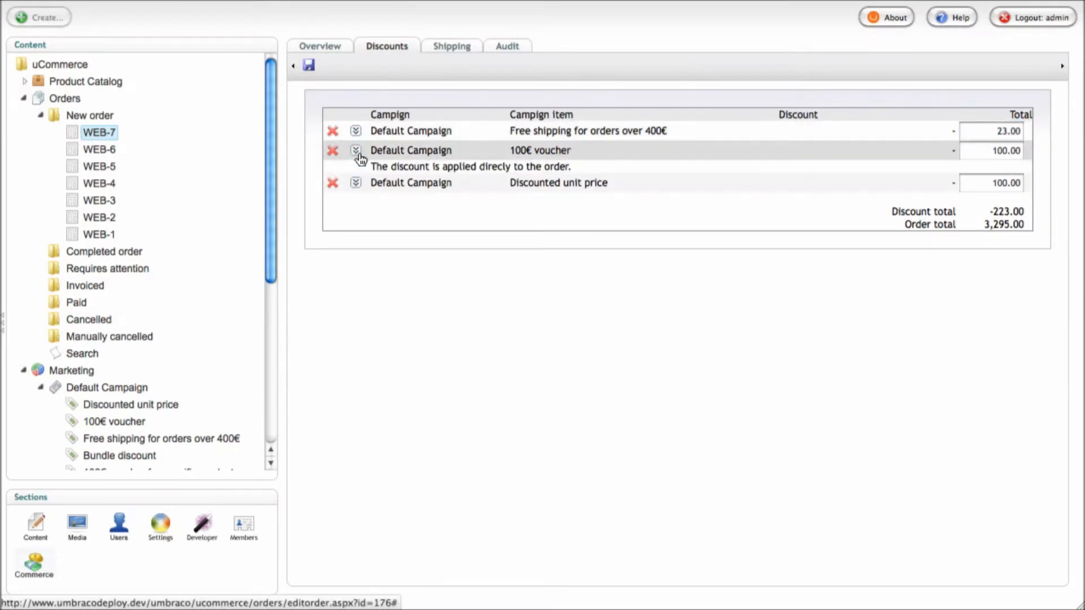
left_click(985, 154)
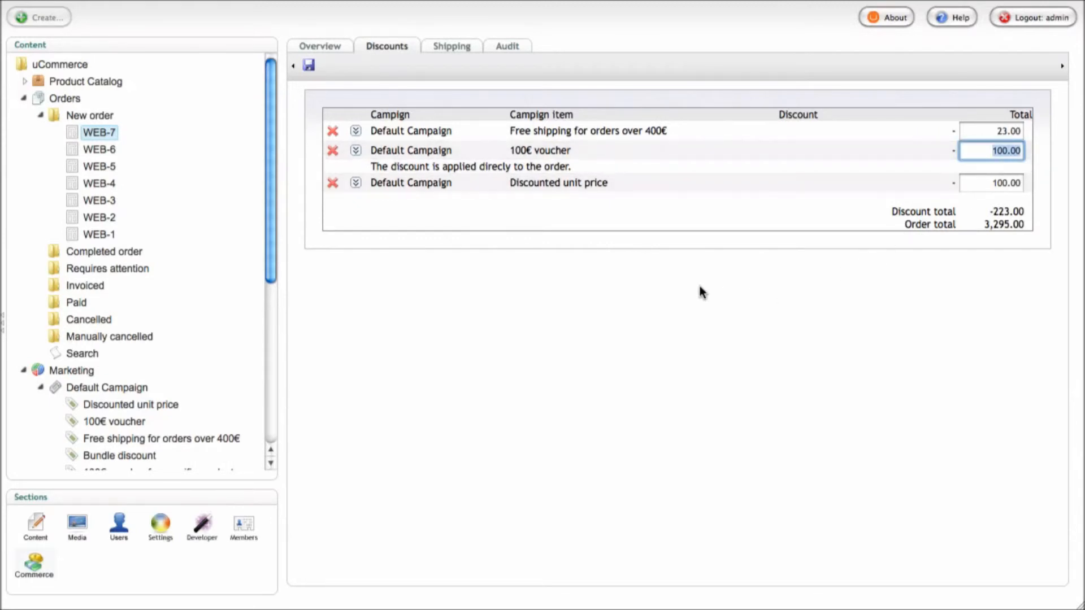
left_click(356, 151)
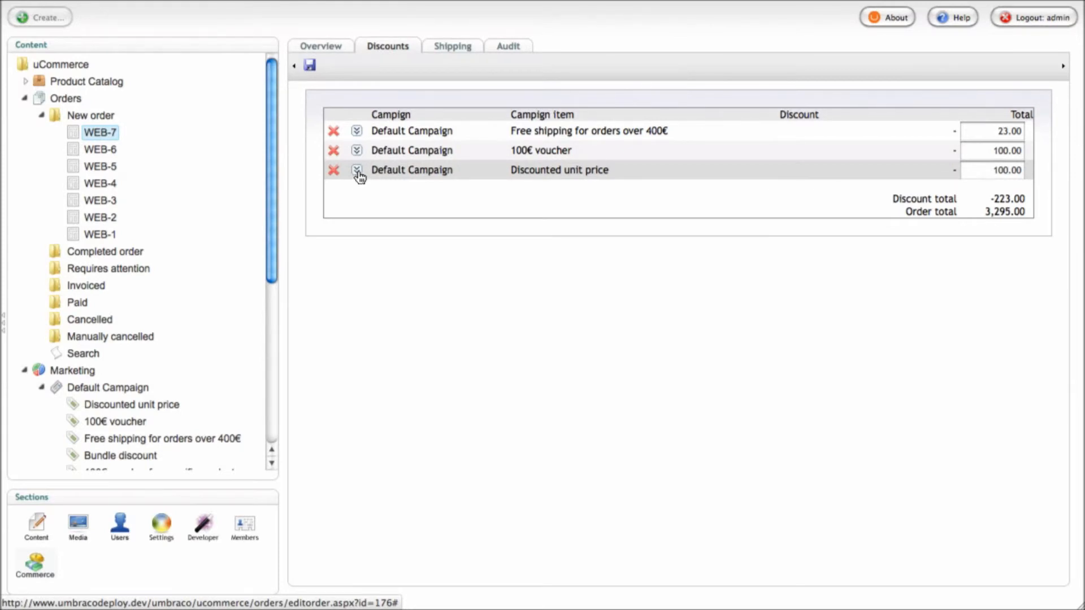
left_click(357, 173)
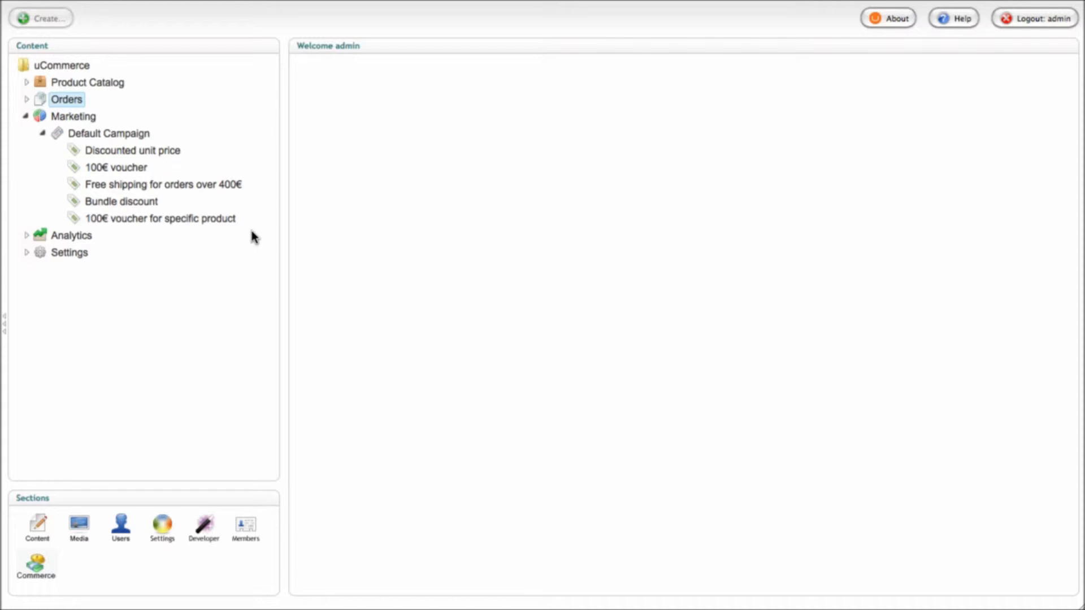
Go through the Discounted unit price, 100€ voucher, Free shipping and Bundle discount items
left_click(164, 149)
left_click(113, 169)
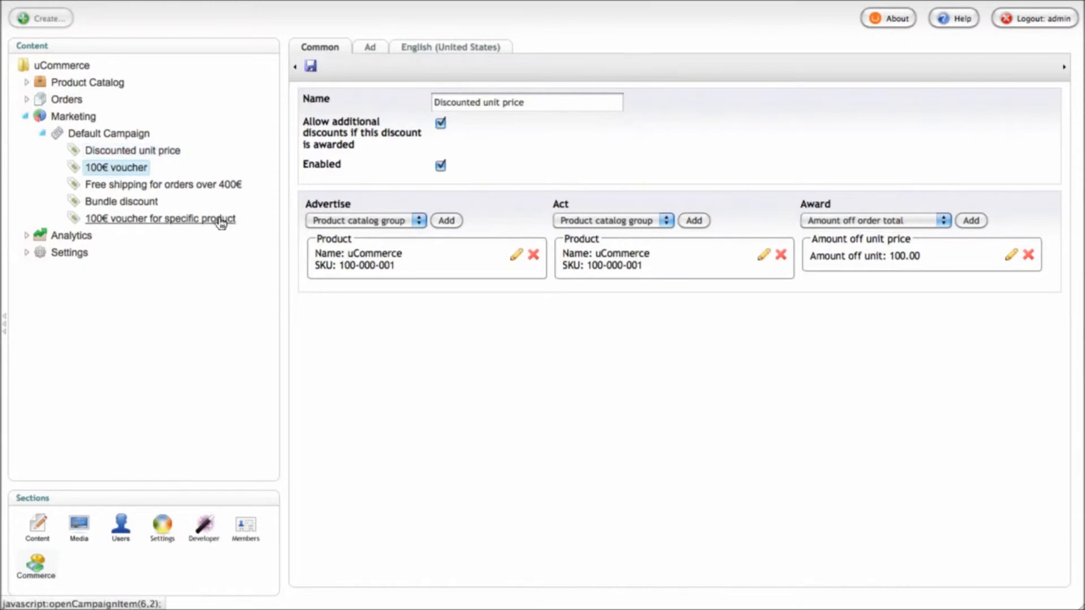
left_click(177, 186)
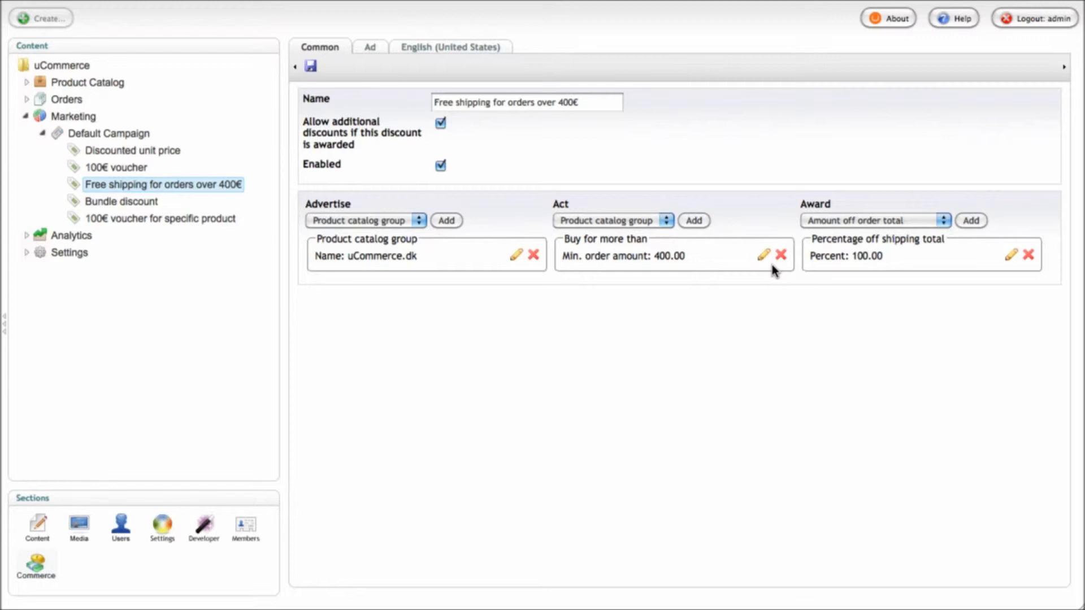
left_click(132, 208)
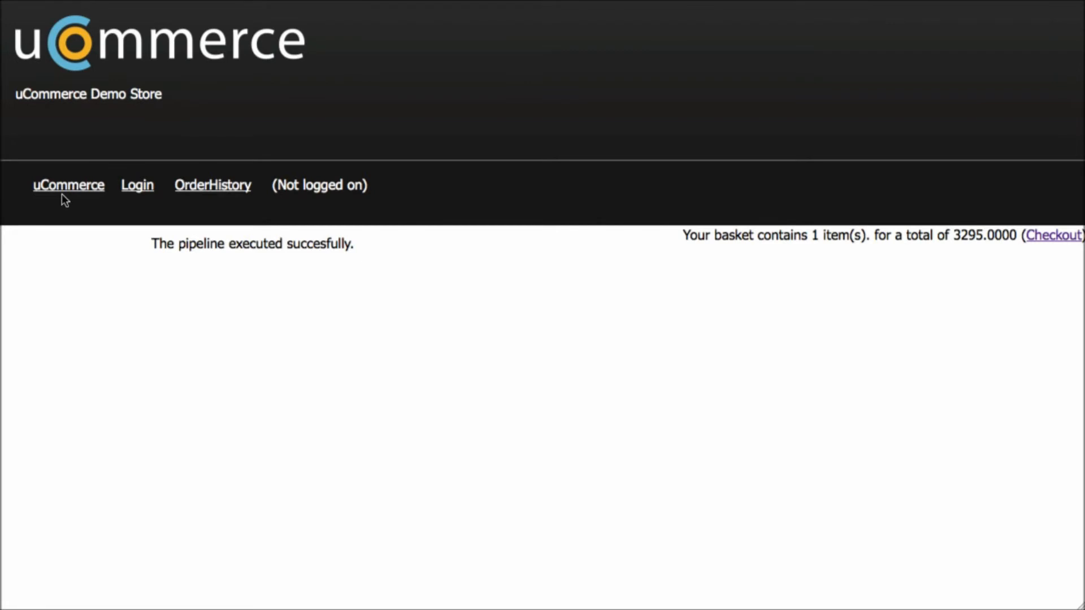
left_click(61, 191)
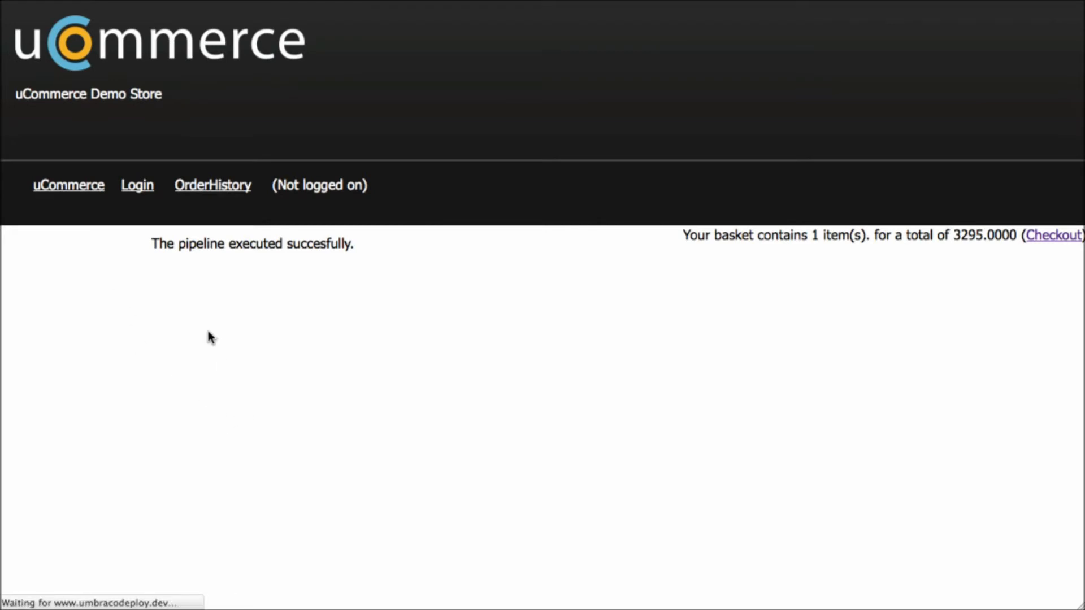
Highlight the store's bundle offer: 200.00 off when buying Support with uCommerce 1.0 RTM
left_click_drag(151, 246, 808, 246)
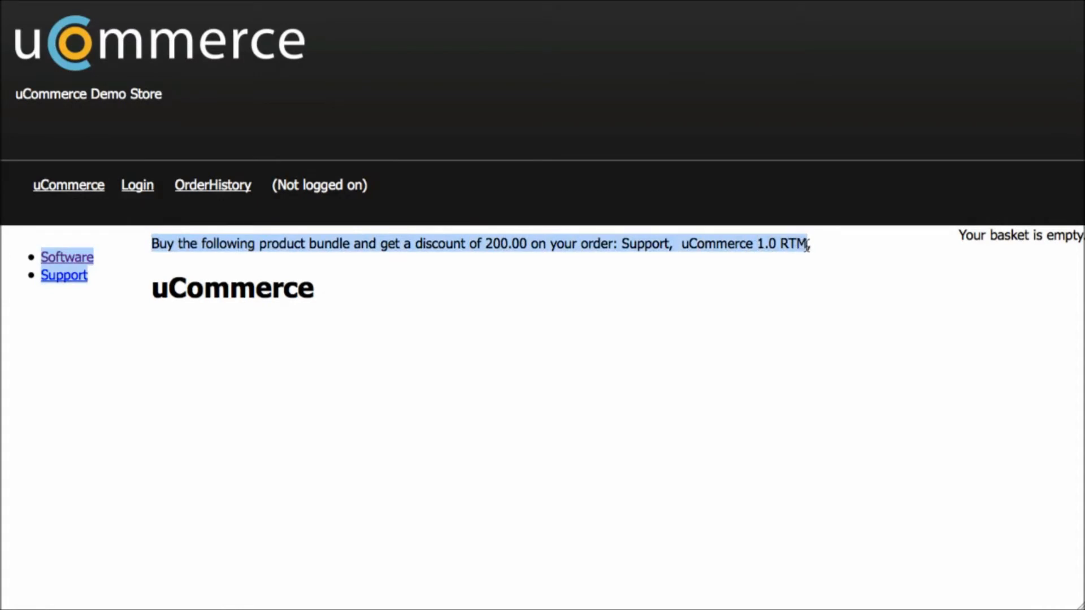
left_click(808, 247)
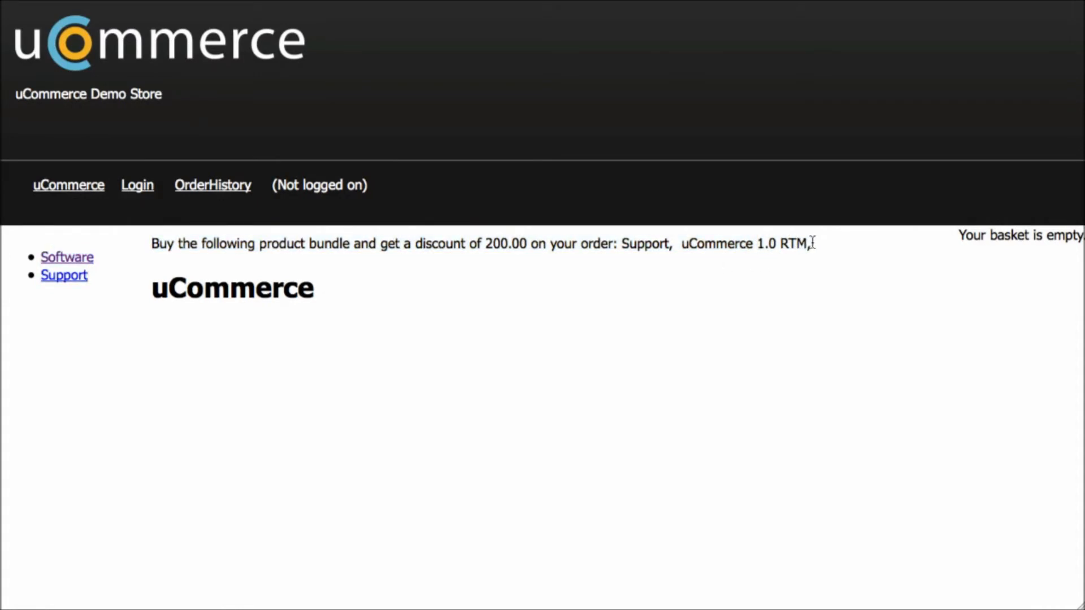
left_click_drag(812, 243, 138, 244)
left_click(334, 271)
left_click_drag(485, 244, 525, 244)
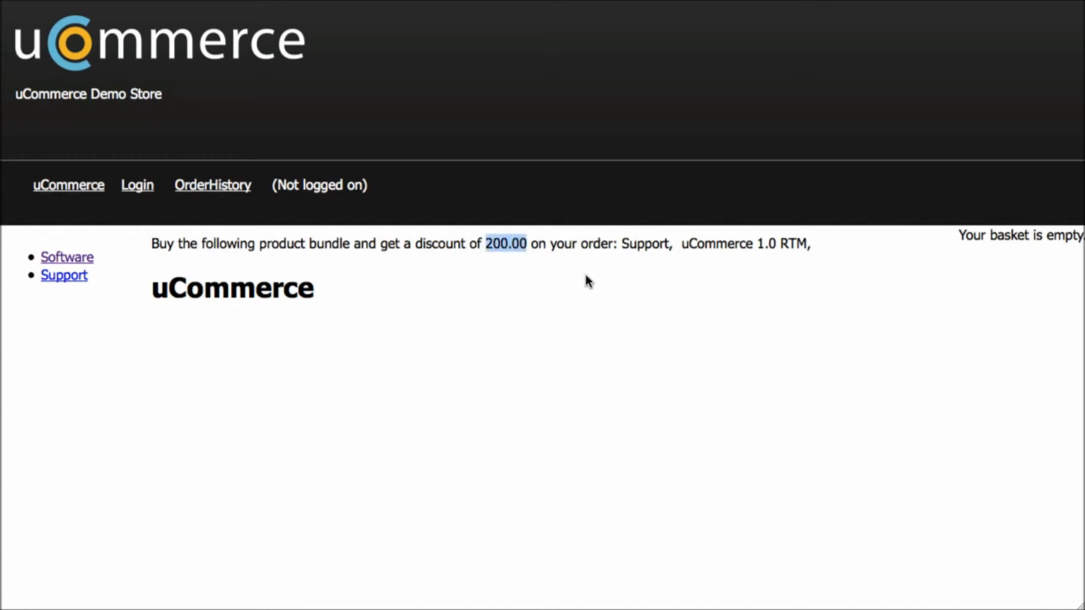
left_click_drag(621, 244, 808, 247)
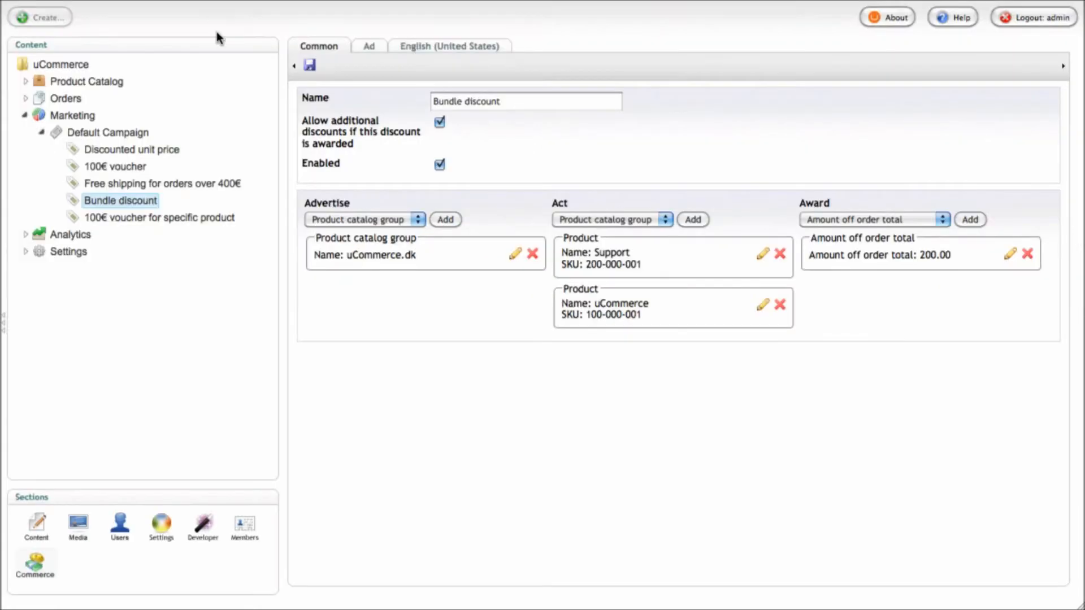
Change the Bundle discount's amount off order total to 250 and confirm the store shows 250.00
left_click(1012, 256)
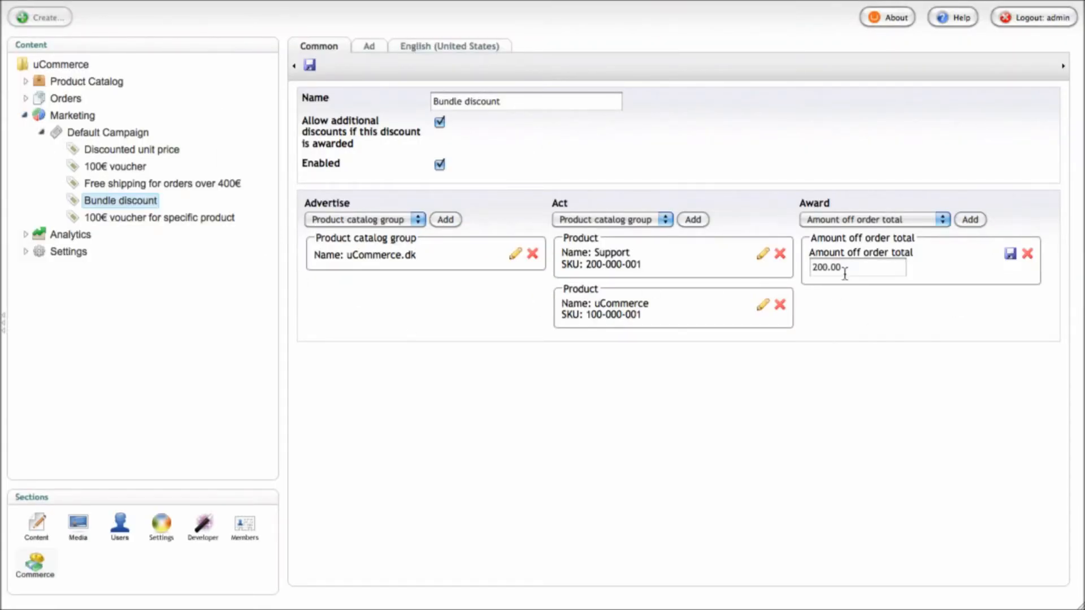
left_click_drag(840, 269, 811, 269)
type("250")
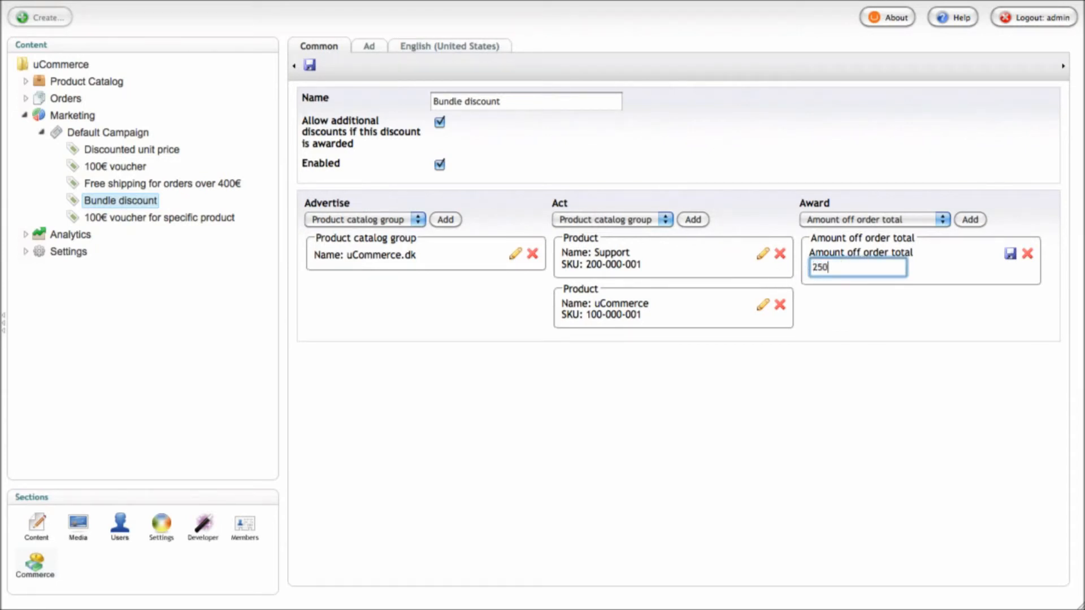
left_click(1010, 254)
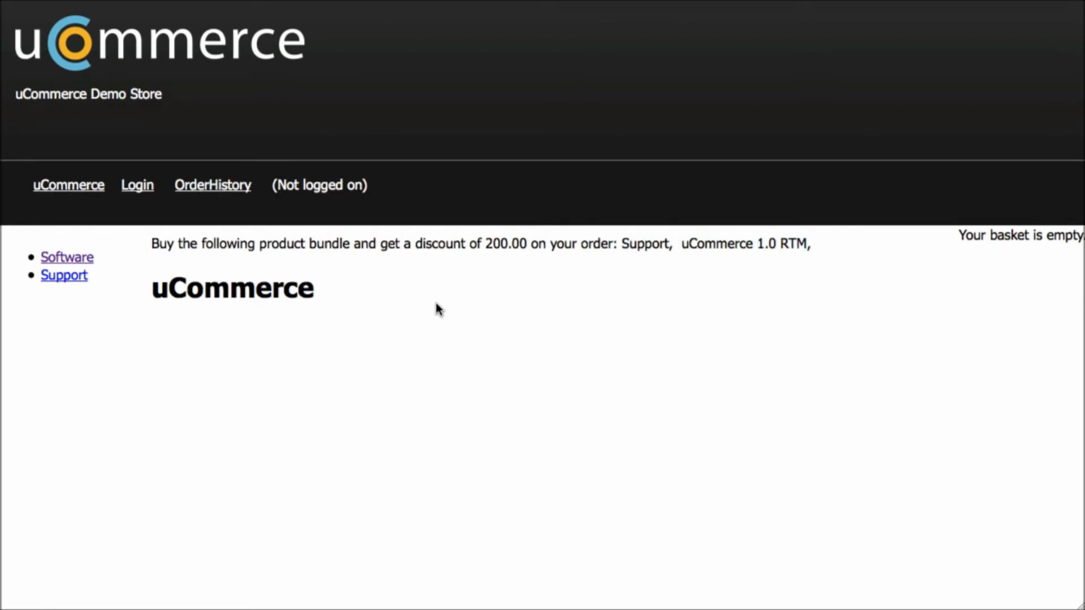
key("super+r")
left_click_drag(485, 243, 527, 248)
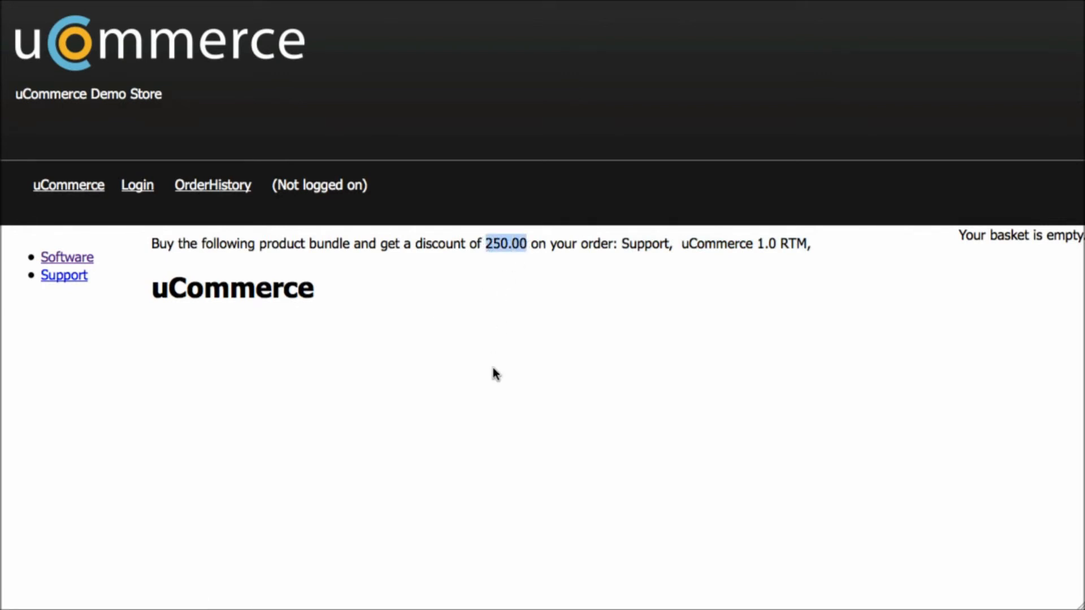
Add the uCommerce 1.0 RTM Go-Live variant from Software to the basket and view it at checkout
left_click_drag(621, 244, 808, 242)
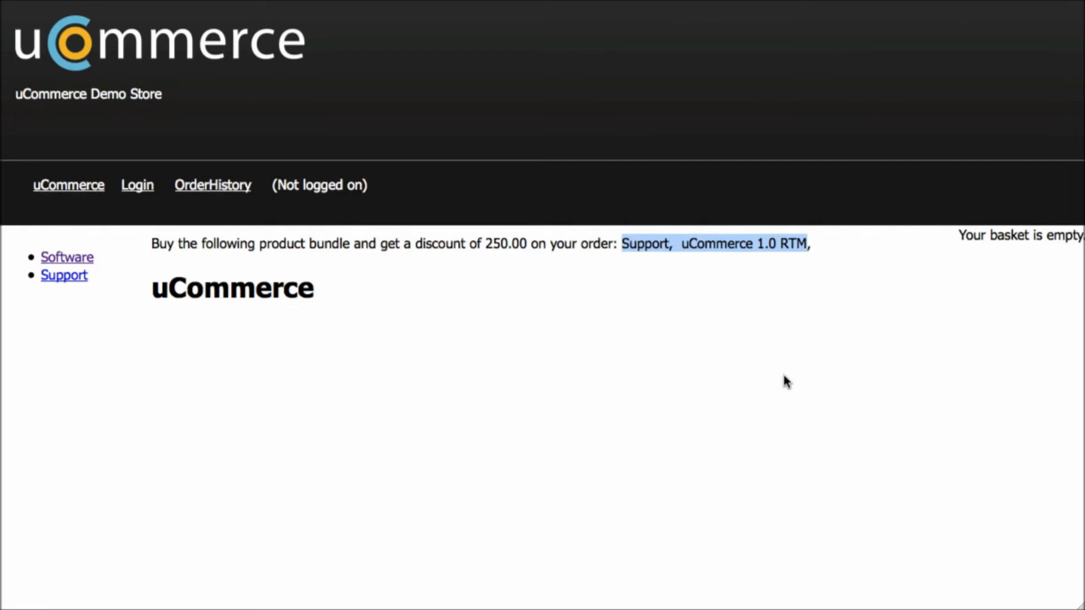
left_click(661, 270)
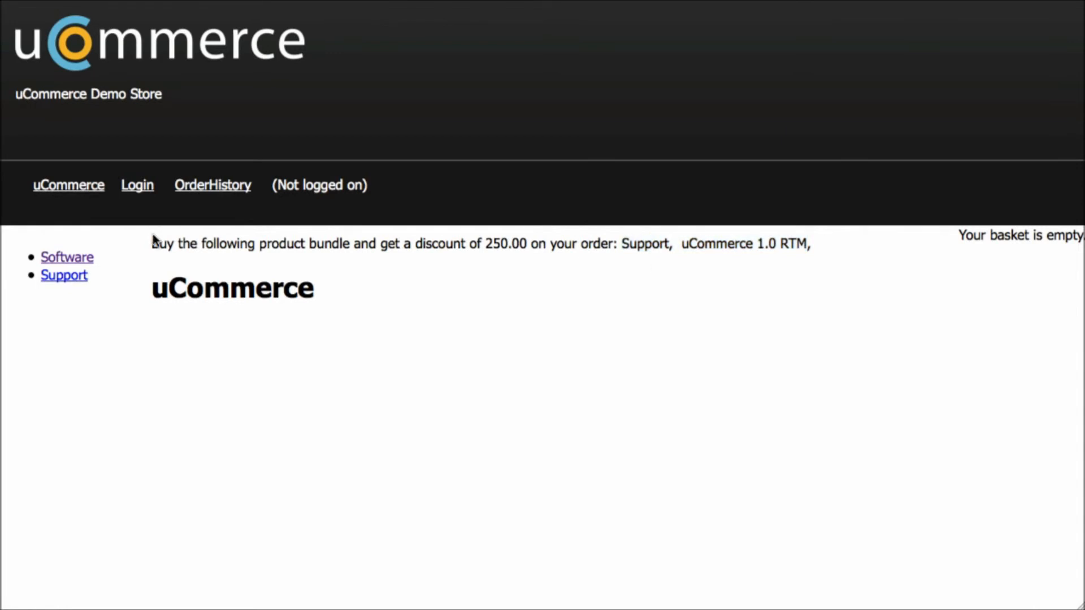
left_click(57, 264)
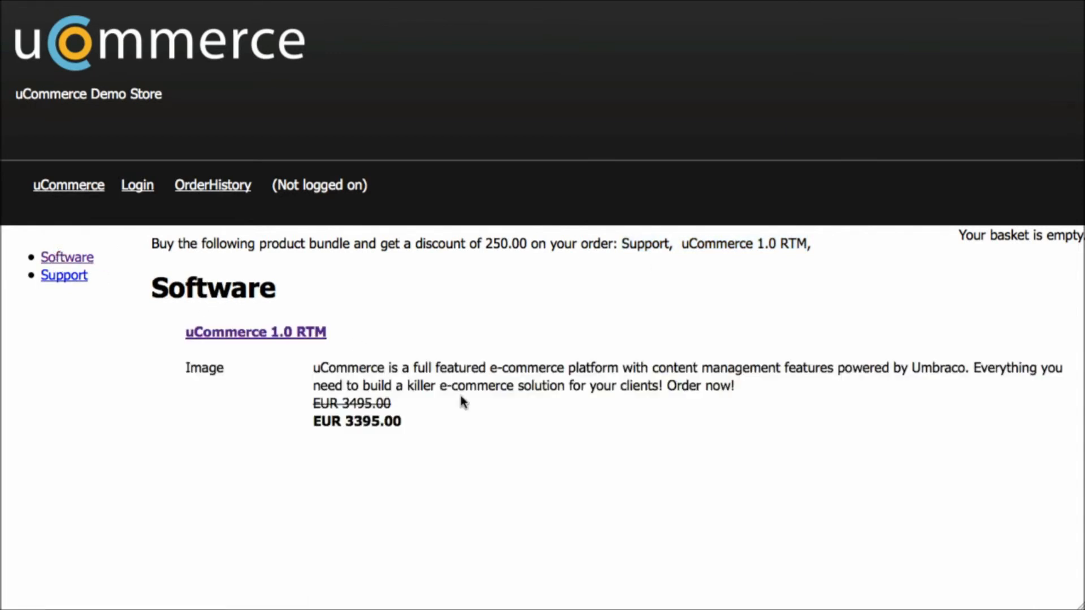
left_click(320, 333)
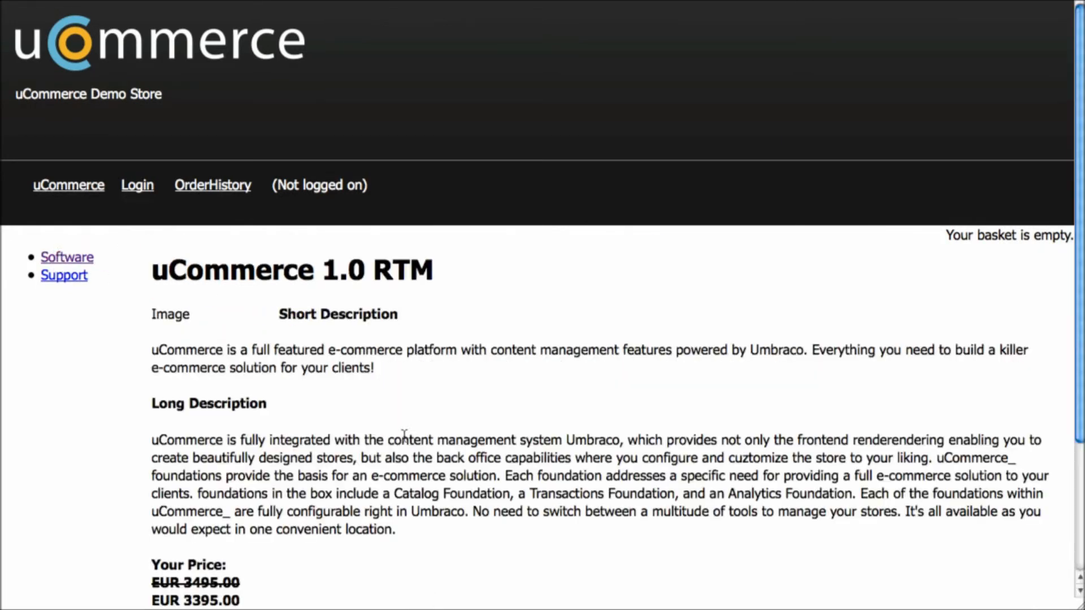
scroll(443, 389, "down", 3)
left_click(431, 465)
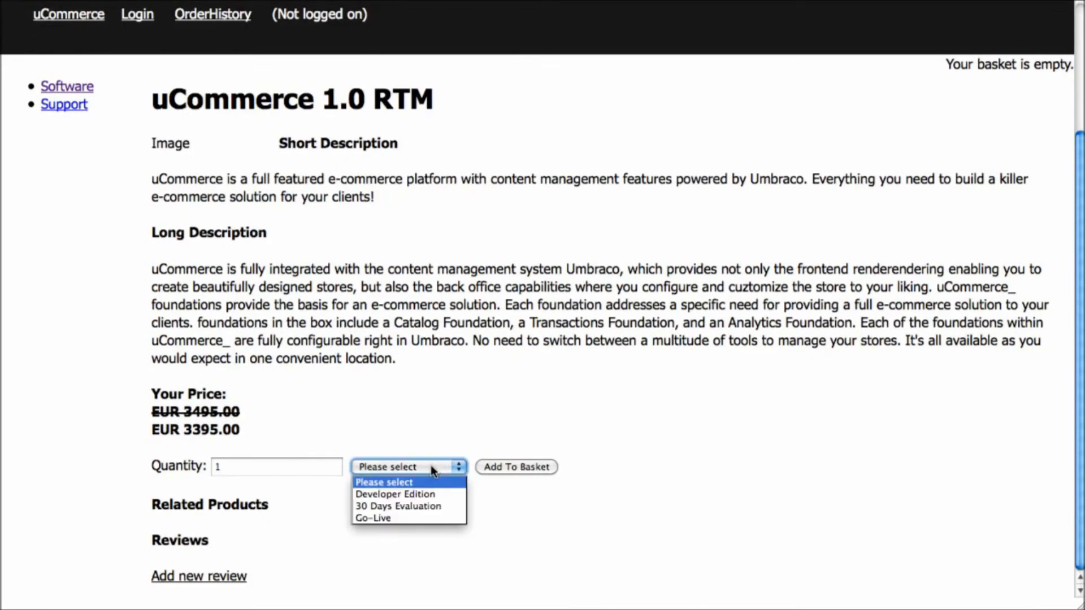
left_click(423, 517)
left_click(507, 470)
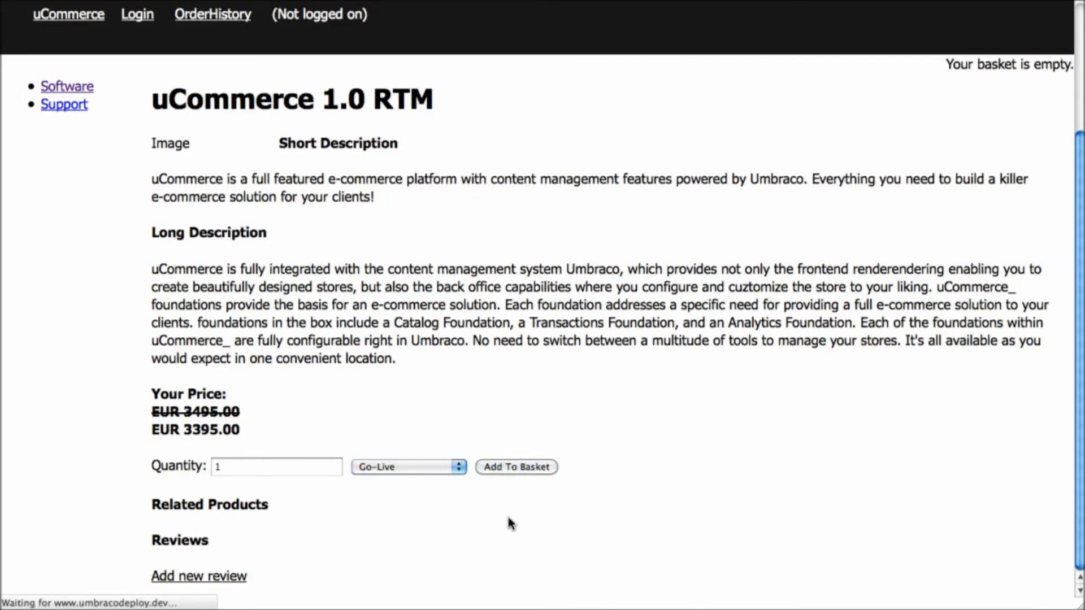
left_click(1041, 238)
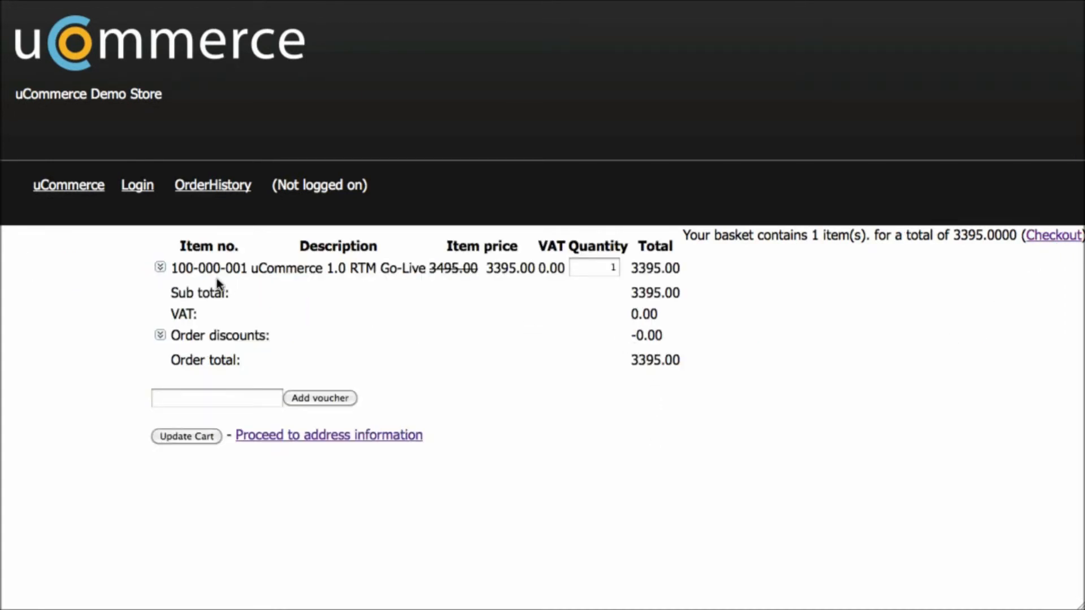
Check the licence's discount, then add the Support 5 Coupons package to the basket
left_click(160, 267)
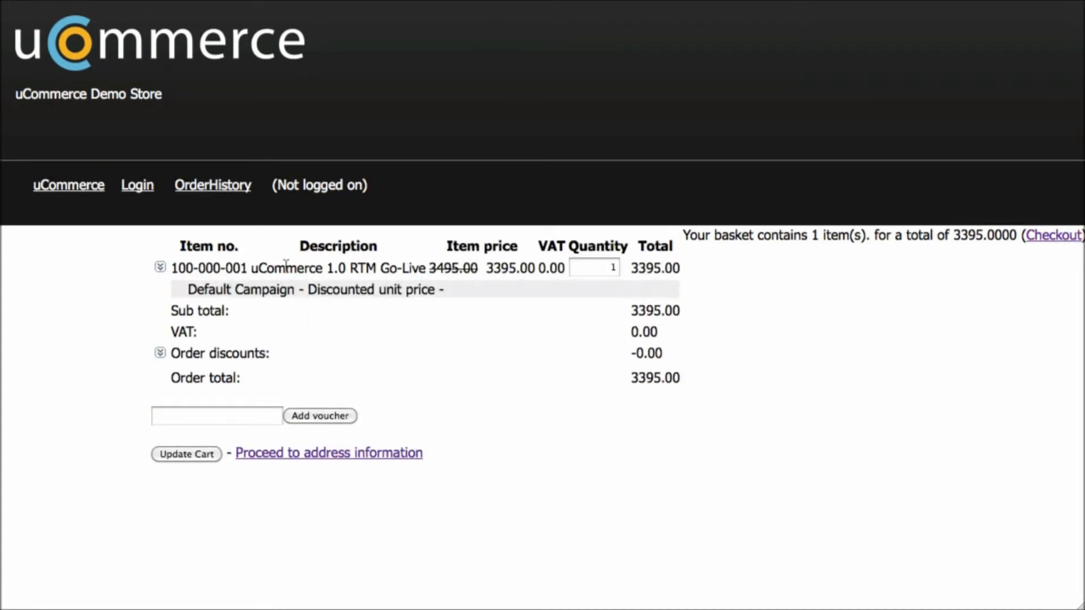
left_click(160, 267)
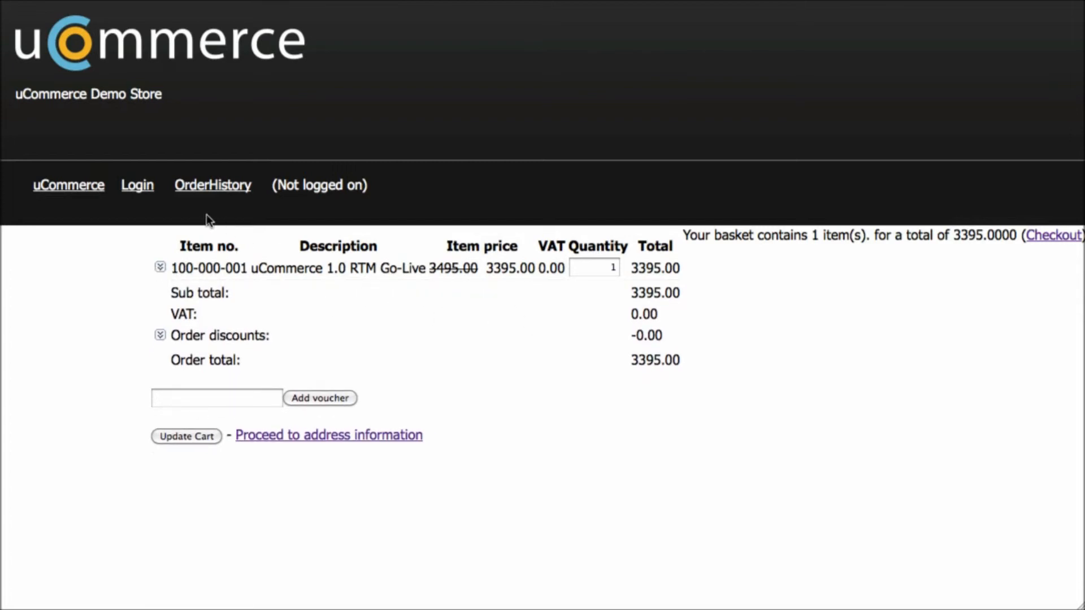
left_click(79, 188)
left_click(66, 278)
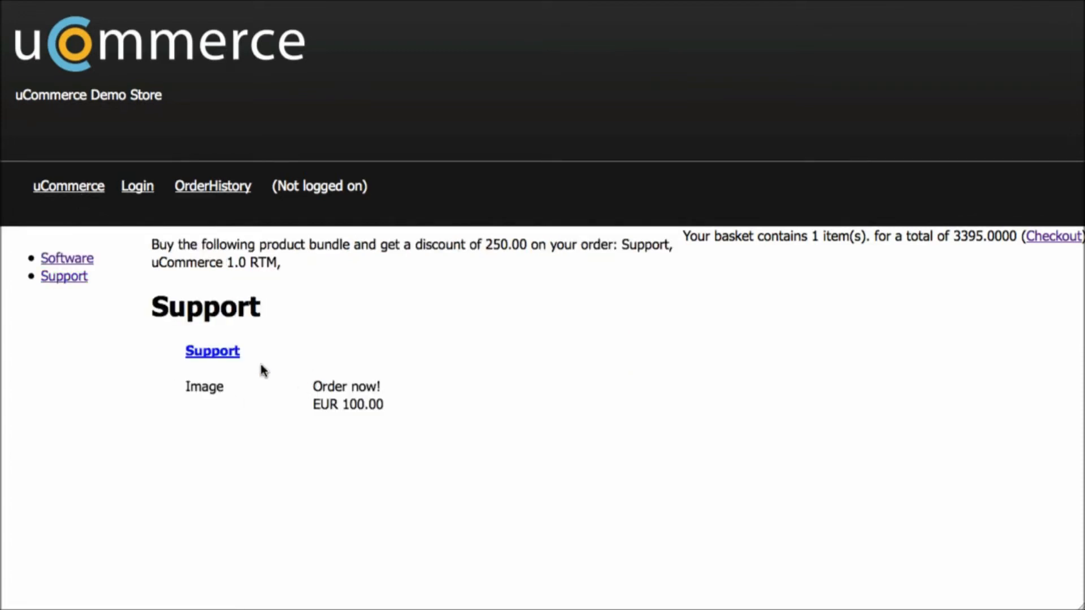
left_click(225, 353)
left_click(395, 443)
left_click(395, 469)
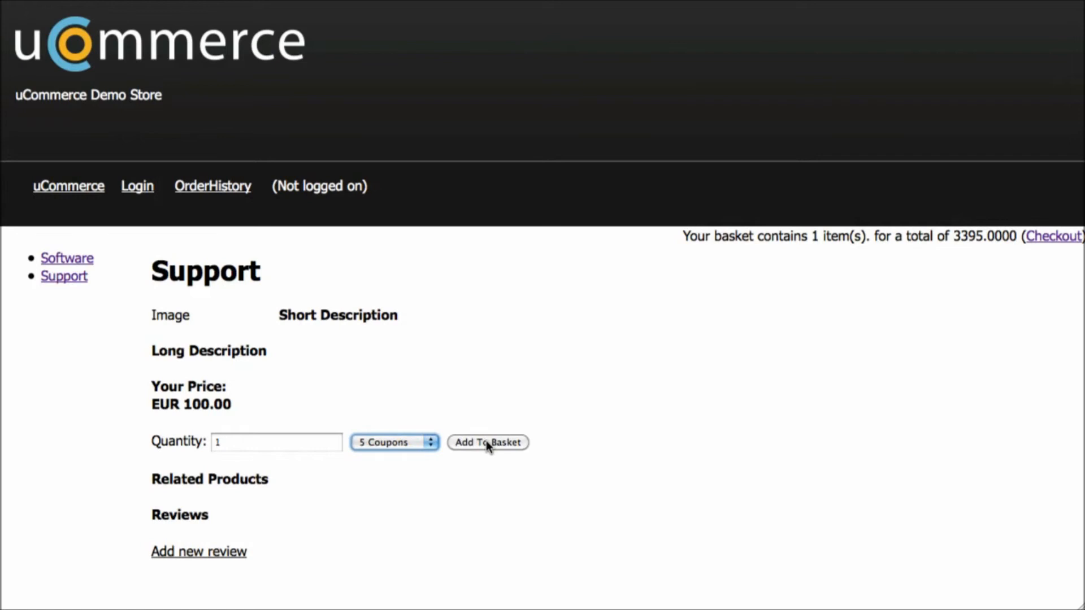
left_click(486, 443)
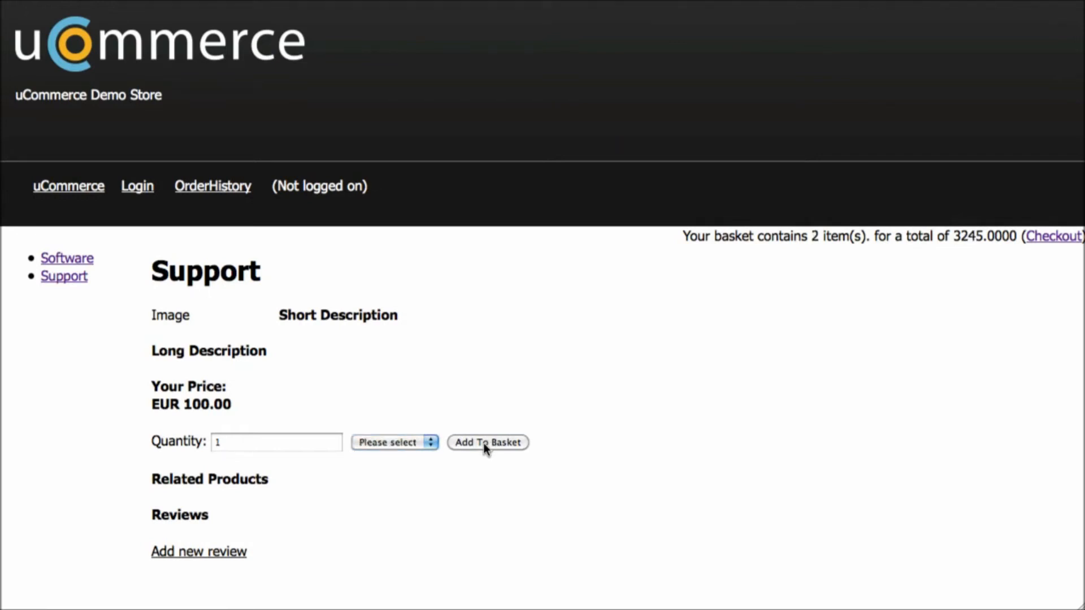
In the basket, confirm the -250.00 Bundle discount under Order discounts
left_click(1045, 236)
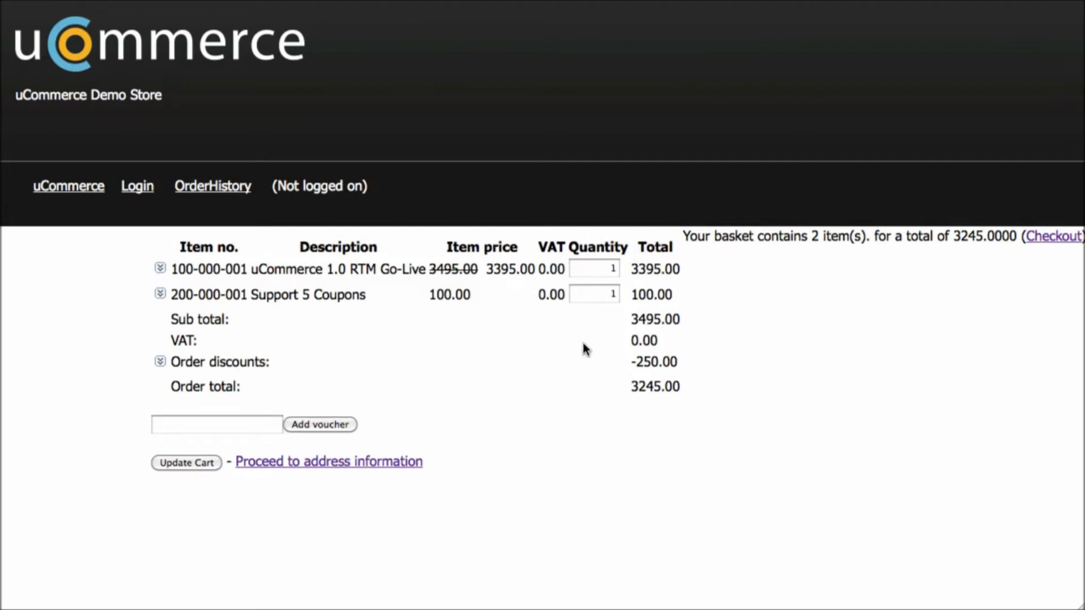
left_click(160, 362)
left_click_drag(189, 383, 427, 384)
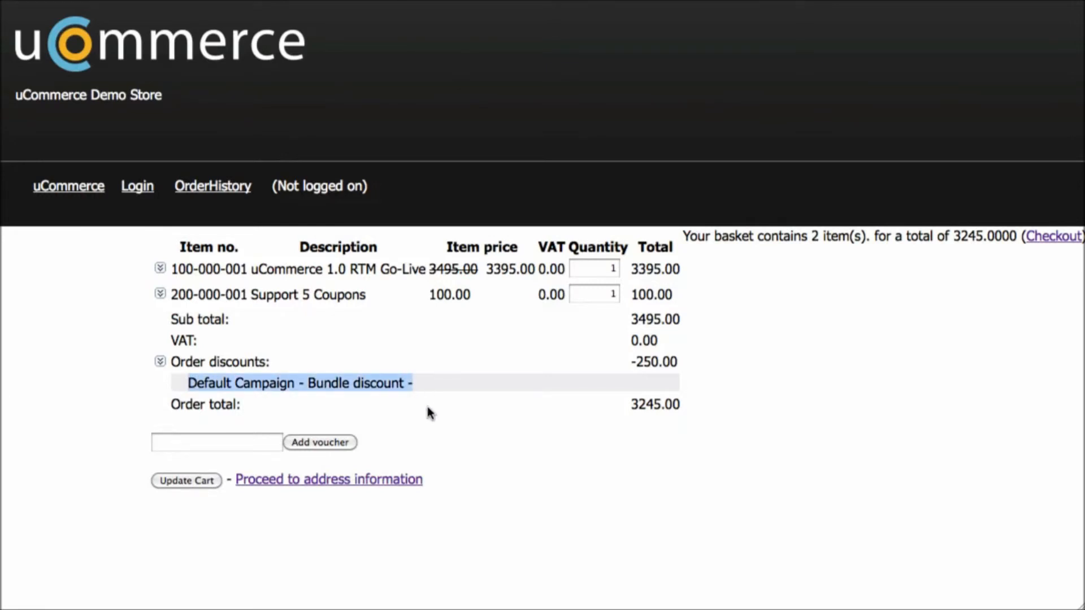
left_click(160, 363)
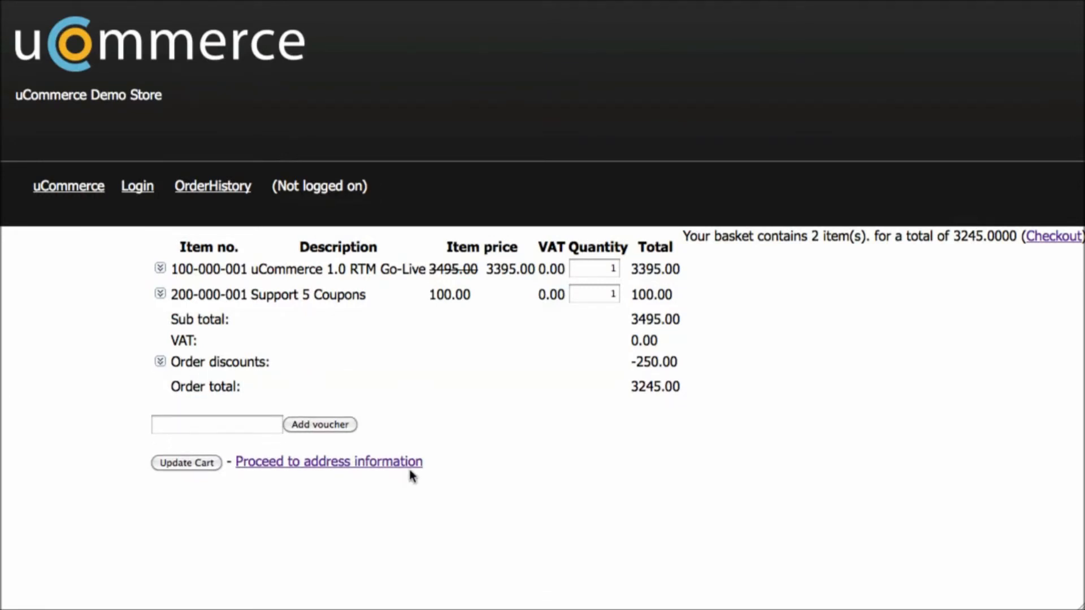
Fill in the billing form with the customer's first name and continue to shipping
left_click(384, 462)
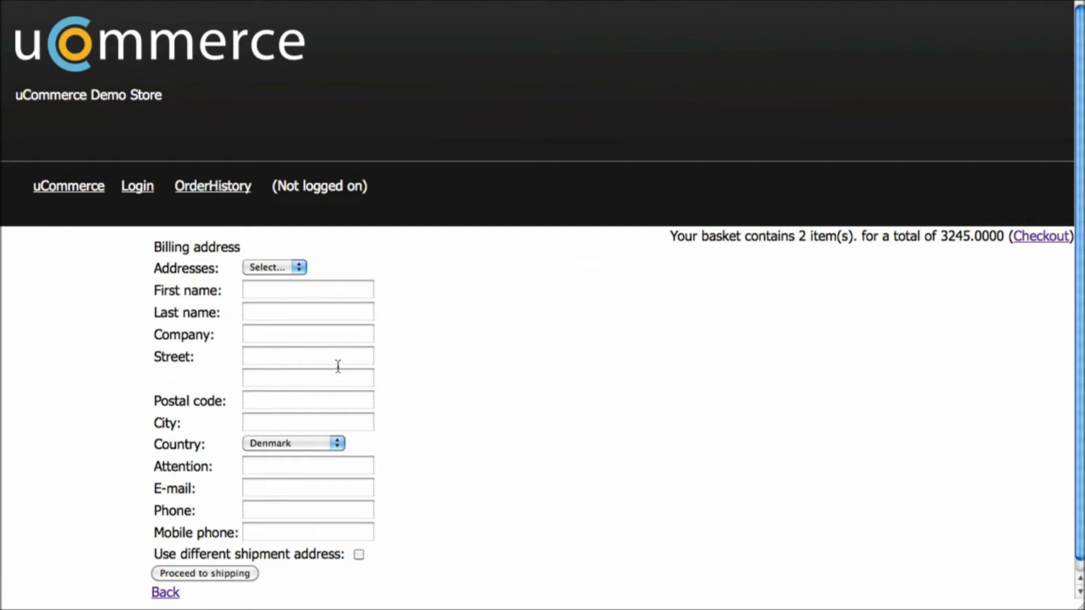
left_click(269, 291)
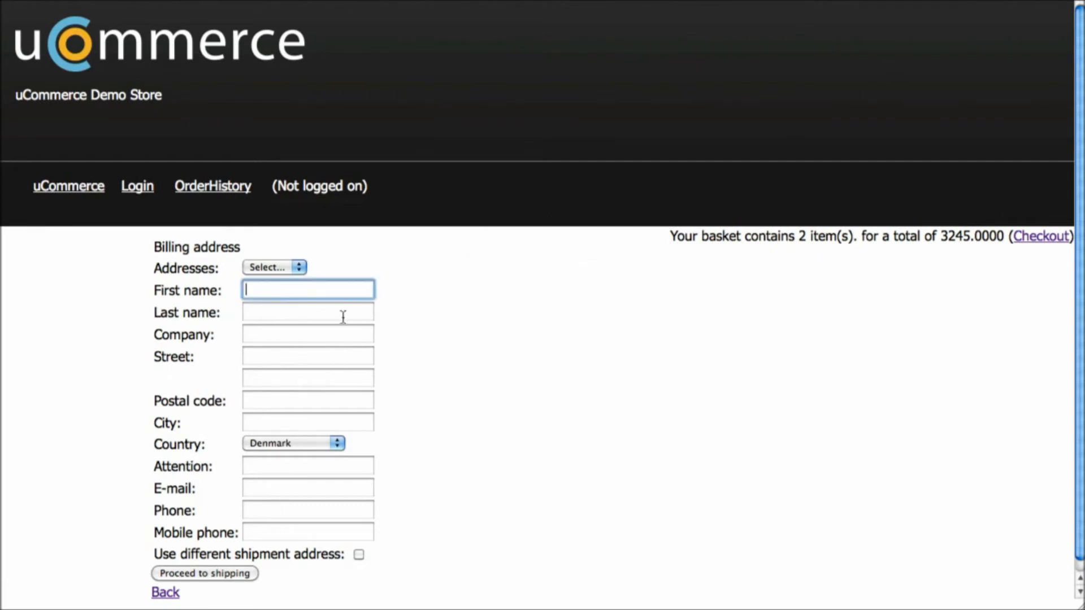
type("Søren")
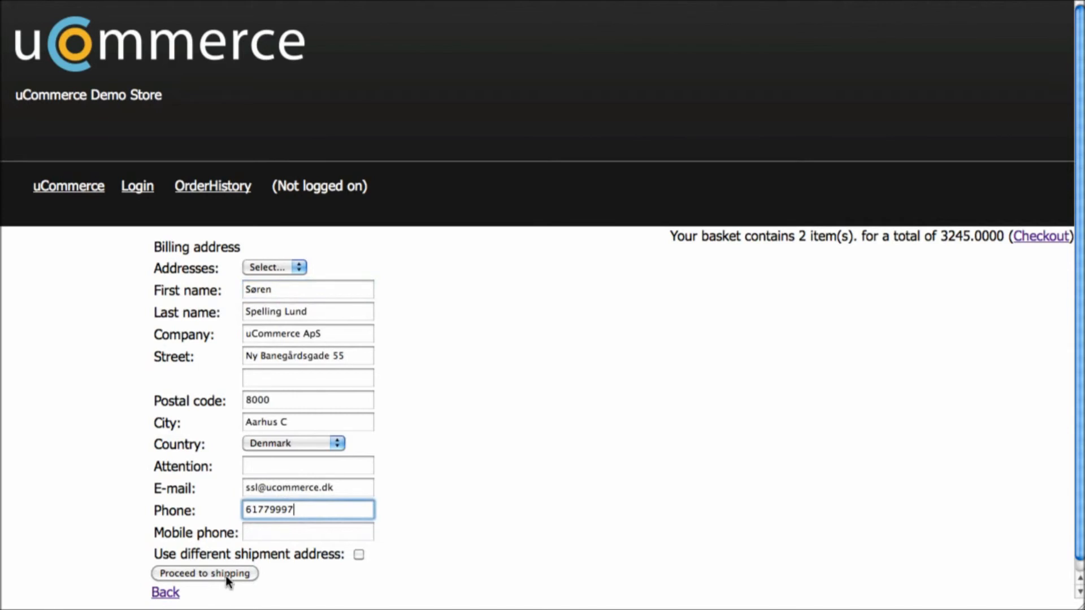
left_click(225, 573)
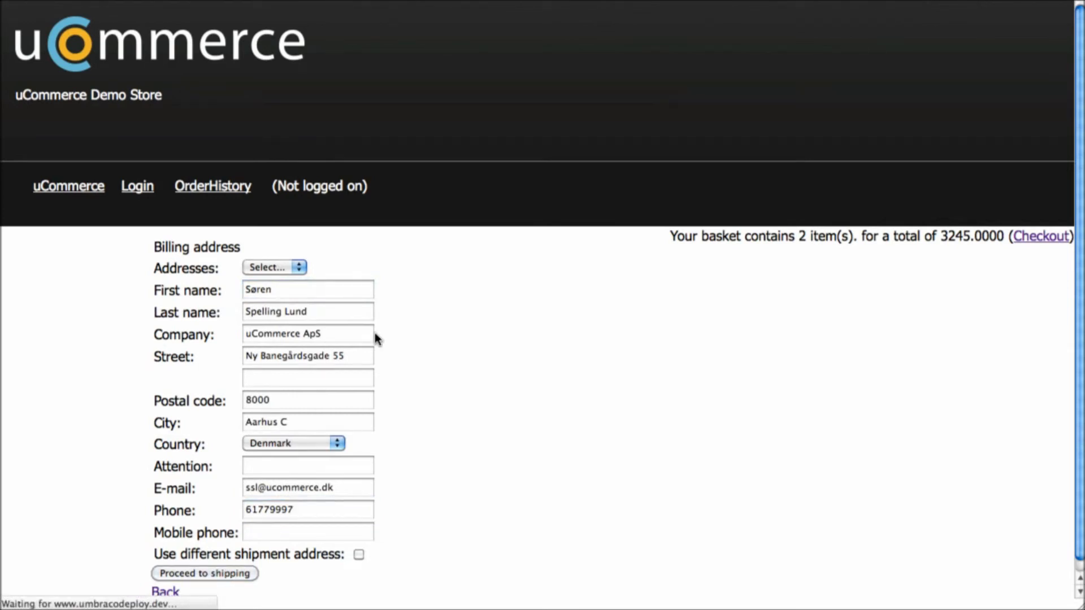
Choose Account payment, review the order discounts in the summary, and submit the order
left_click(226, 262)
left_click(161, 245)
left_click(224, 279)
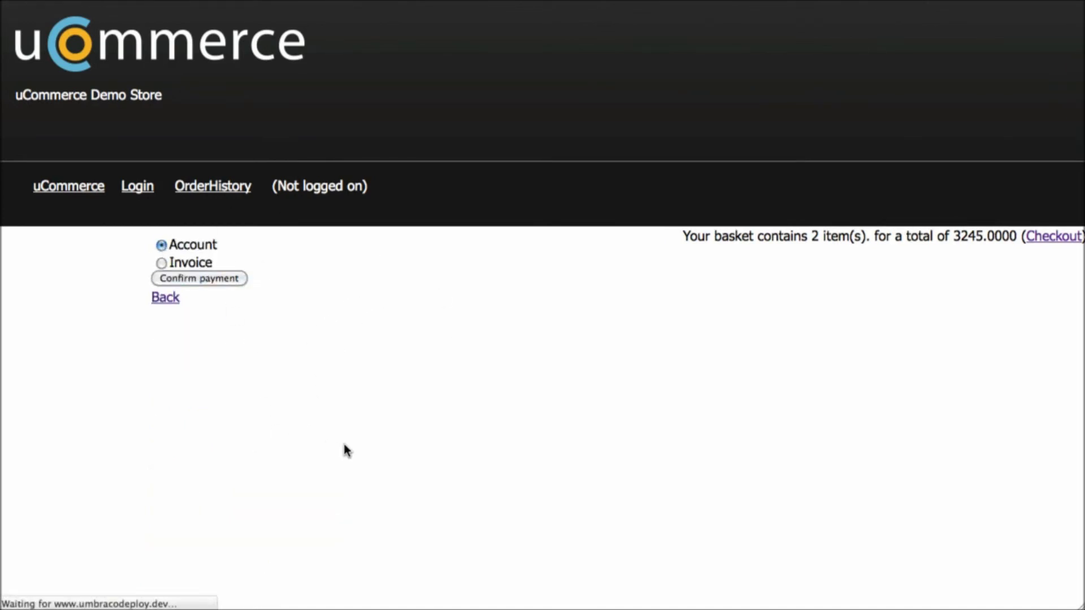
scroll(443, 370, "down", 1)
scroll(452, 367, "down", 3)
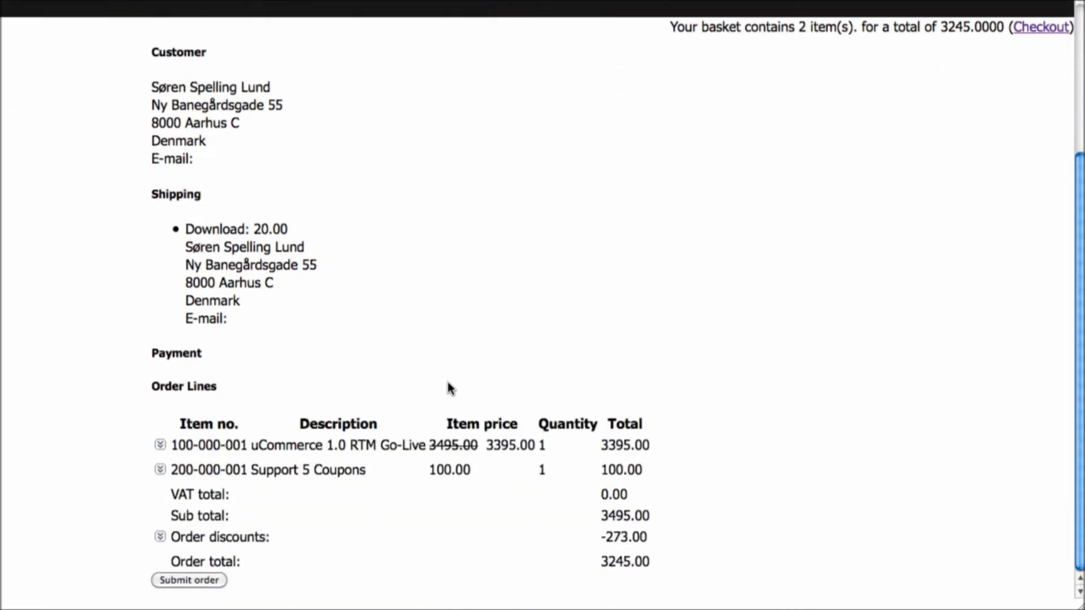
left_click(160, 537)
scroll(440, 390, "down", 1)
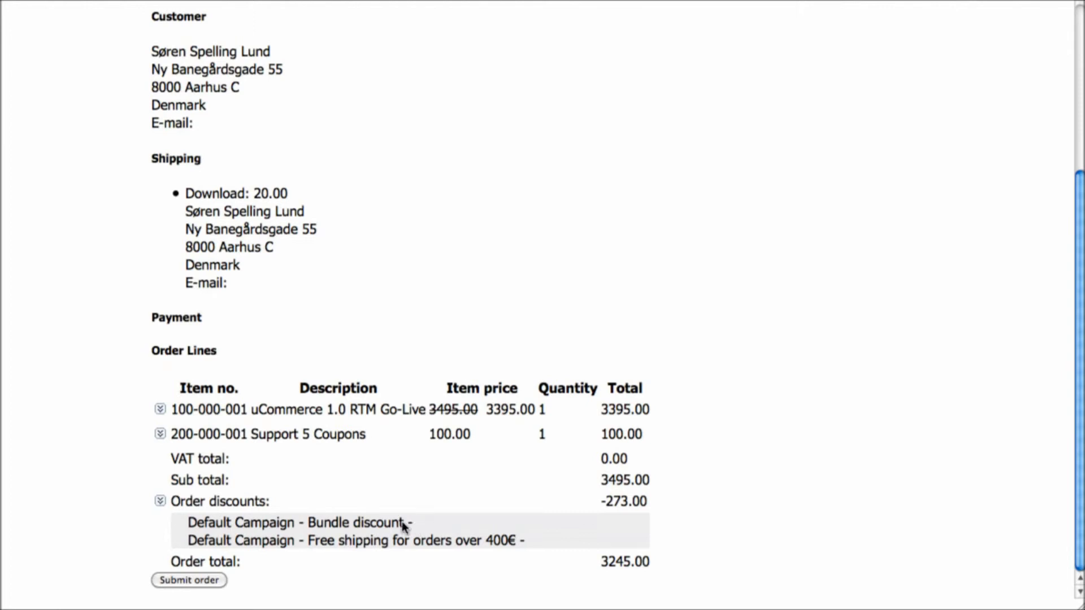
left_click(188, 582)
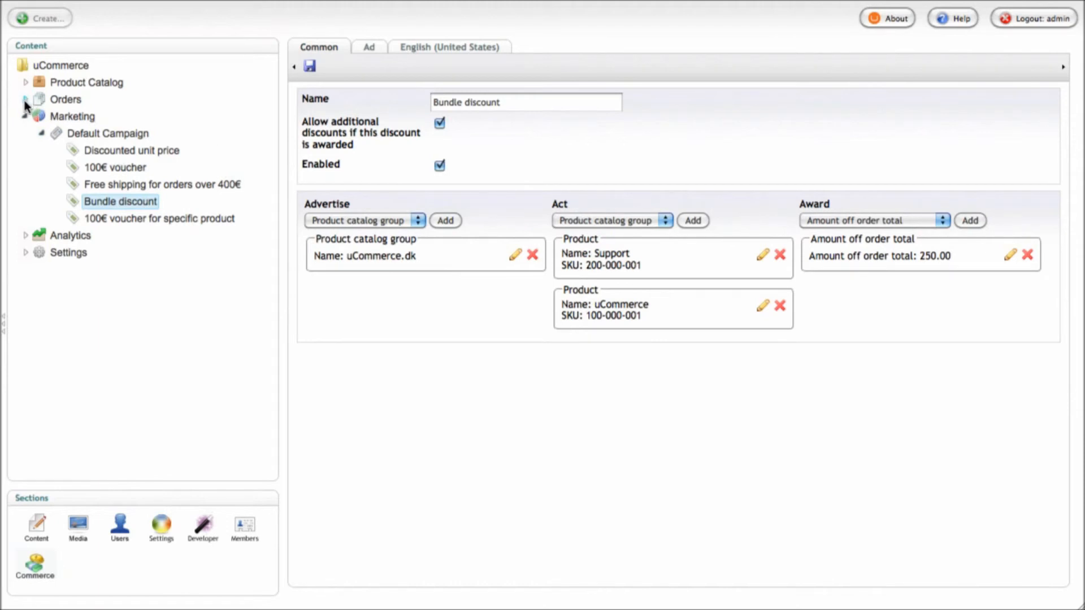
Reload the New order folder and open the new order WEB-8
left_click(24, 99)
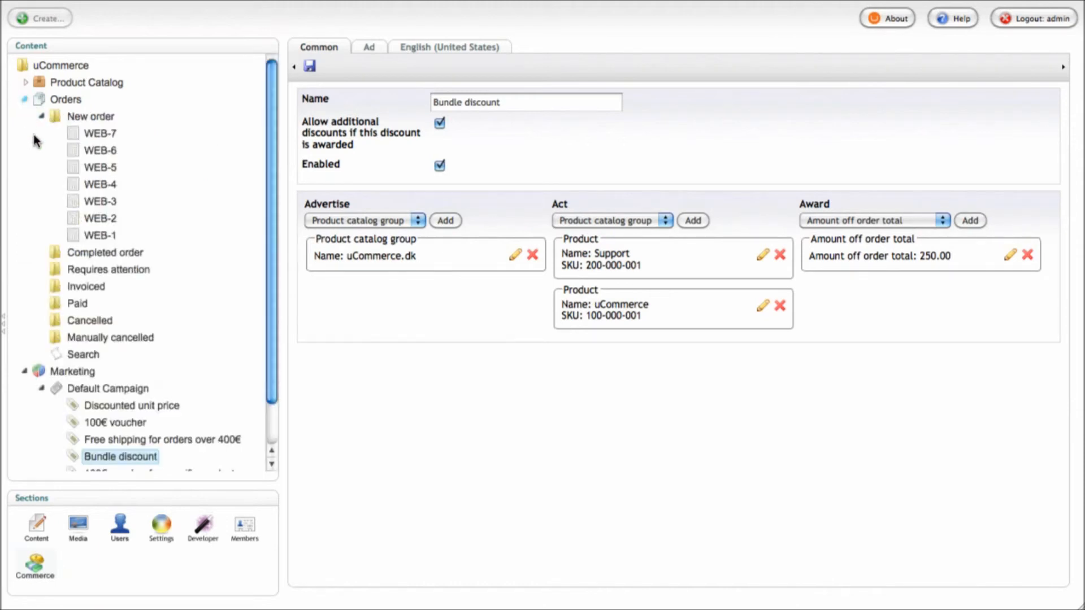
right_click(91, 117)
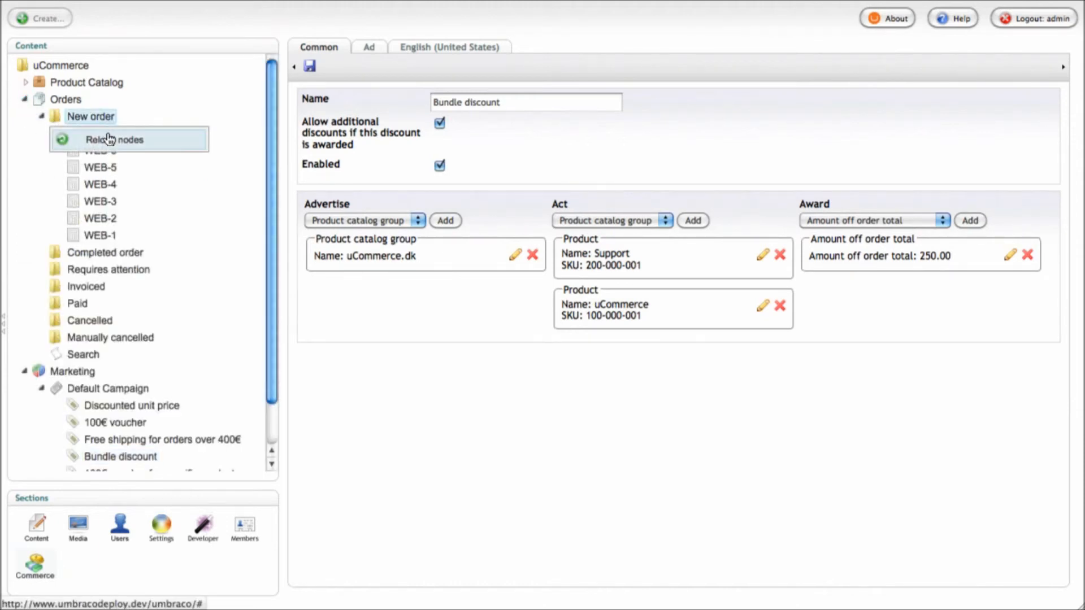
left_click(107, 141)
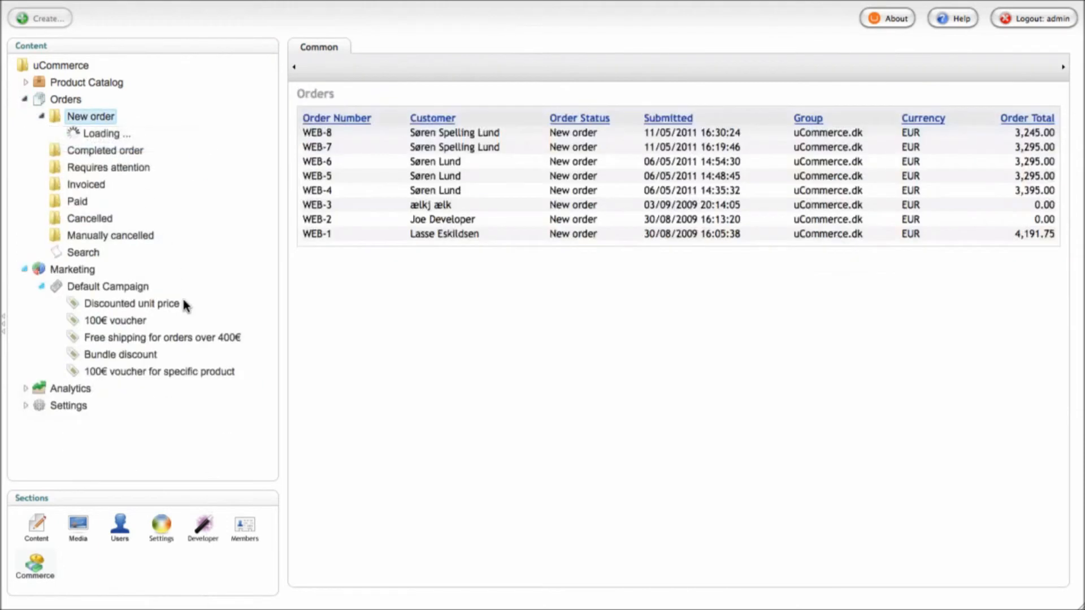
left_click(463, 138)
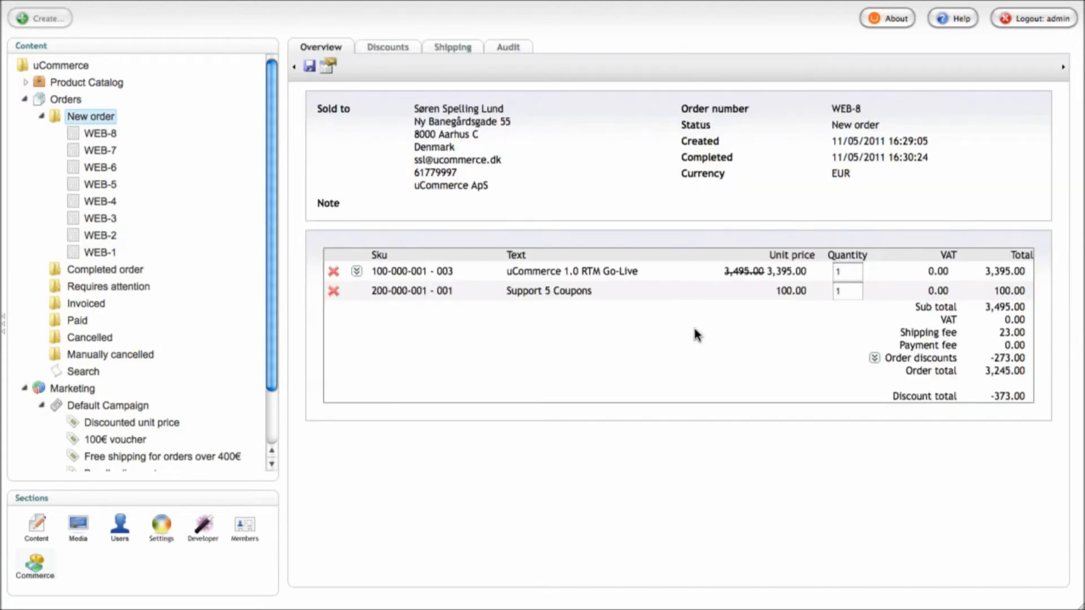
Review WEB-8's Bundle discount and -373.00 order discounts, then collapse the orders tree
left_click(874, 357)
triple_click(598, 144)
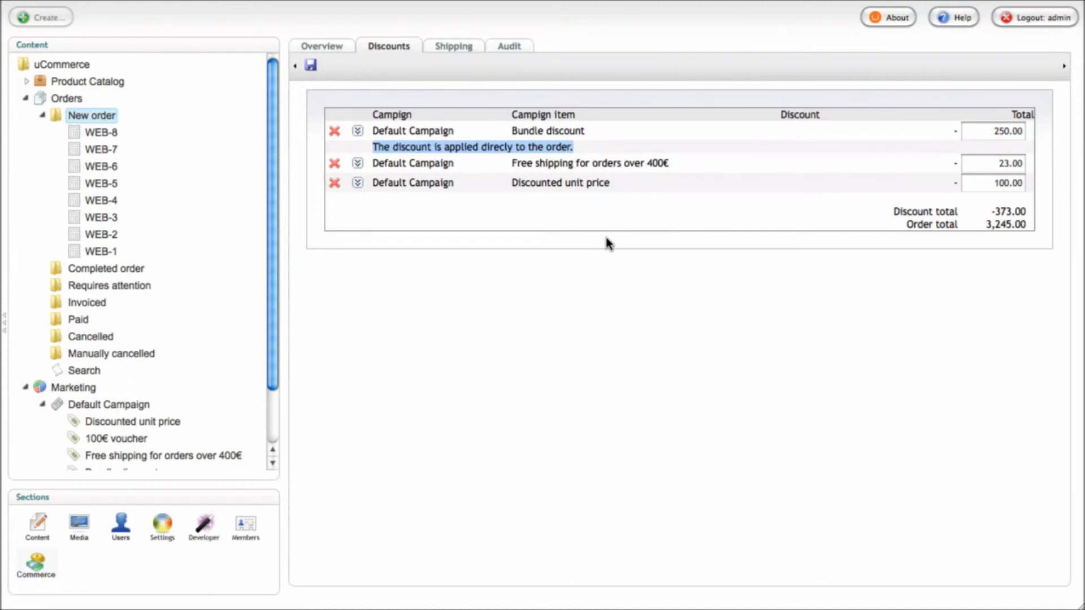
left_click(357, 131)
left_click(322, 46)
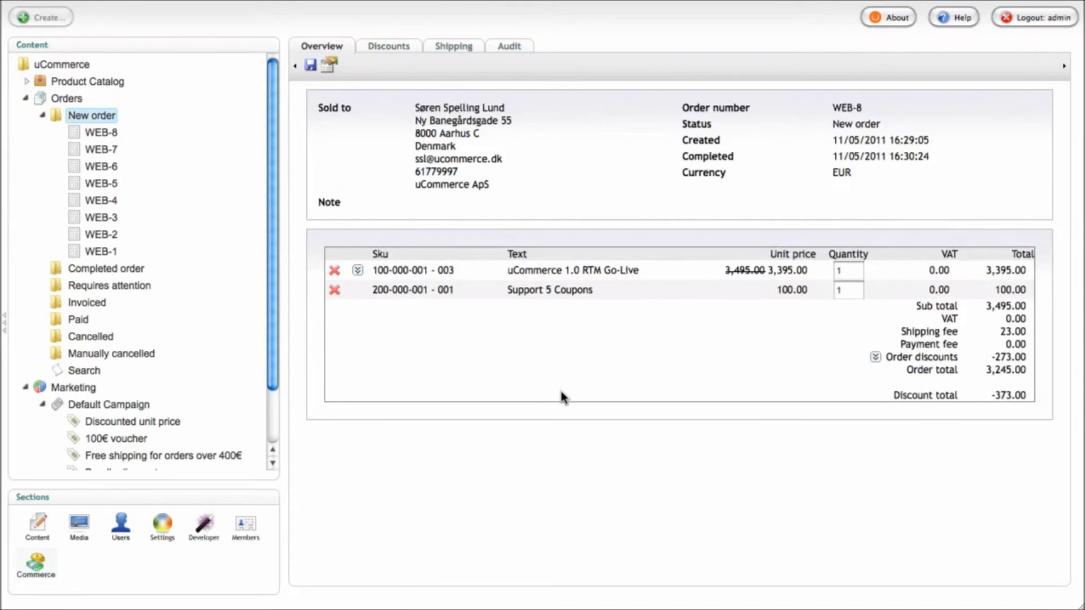
left_click(875, 357)
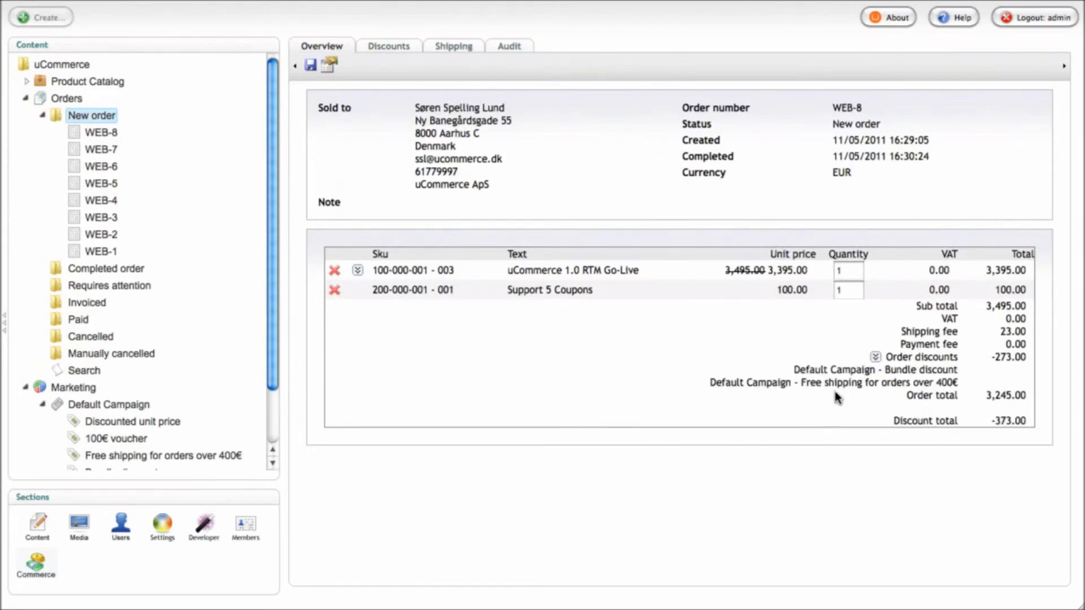
left_click(875, 357)
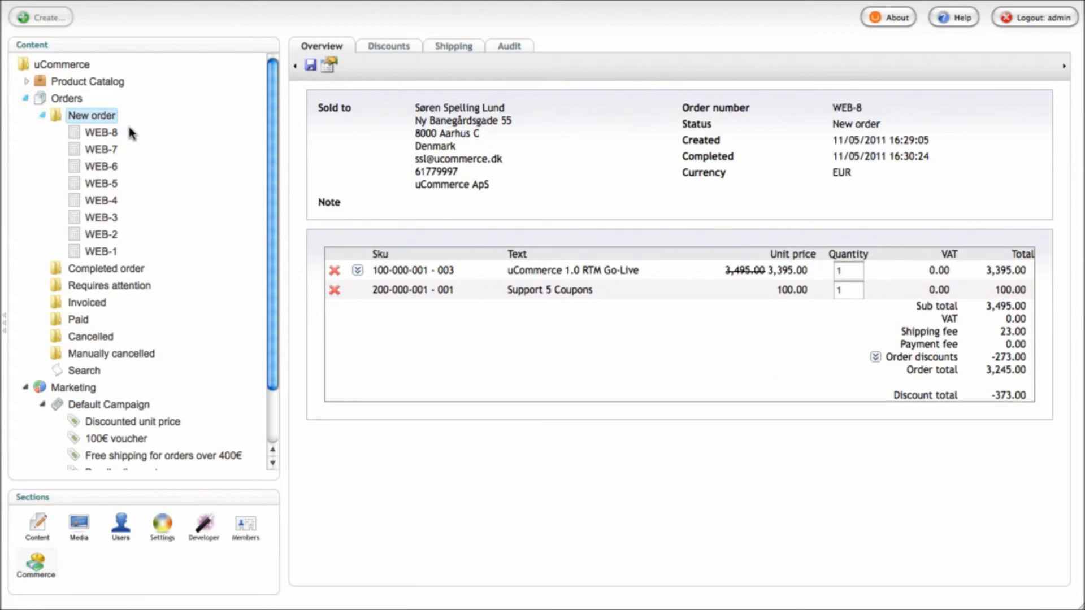
left_click(42, 116)
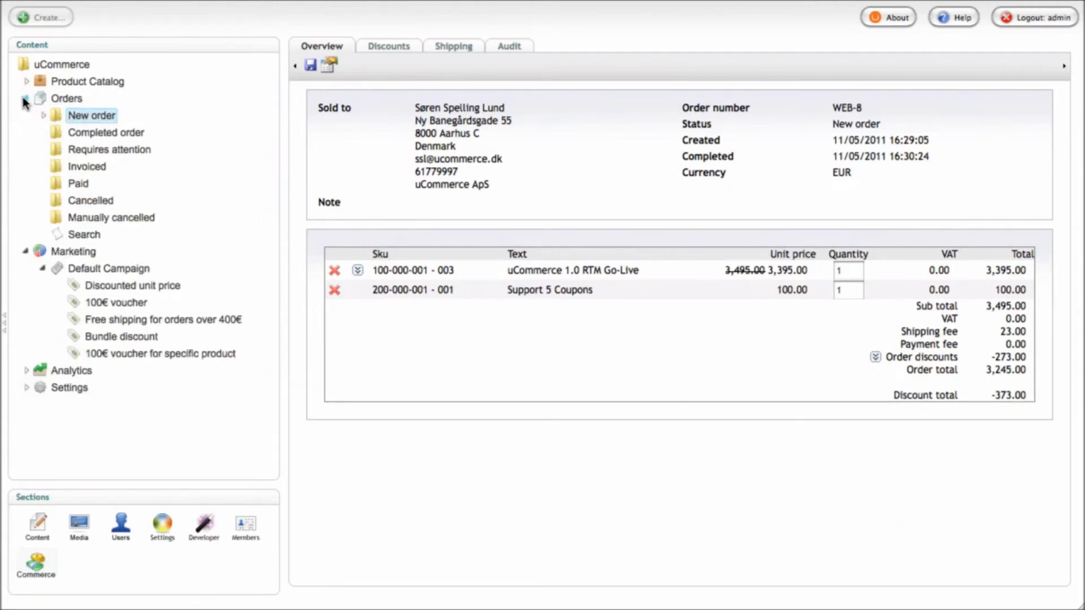
left_click(27, 100)
Select the 100€ voucher for specific product discount and open its Edit Voucher dialog
left_click(180, 220)
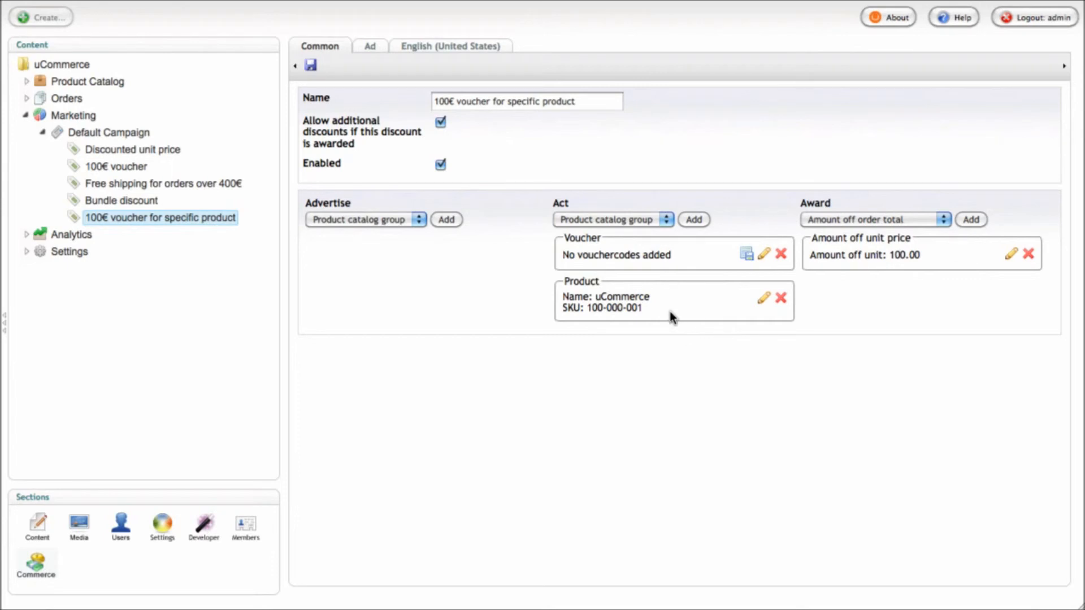
left_click(764, 254)
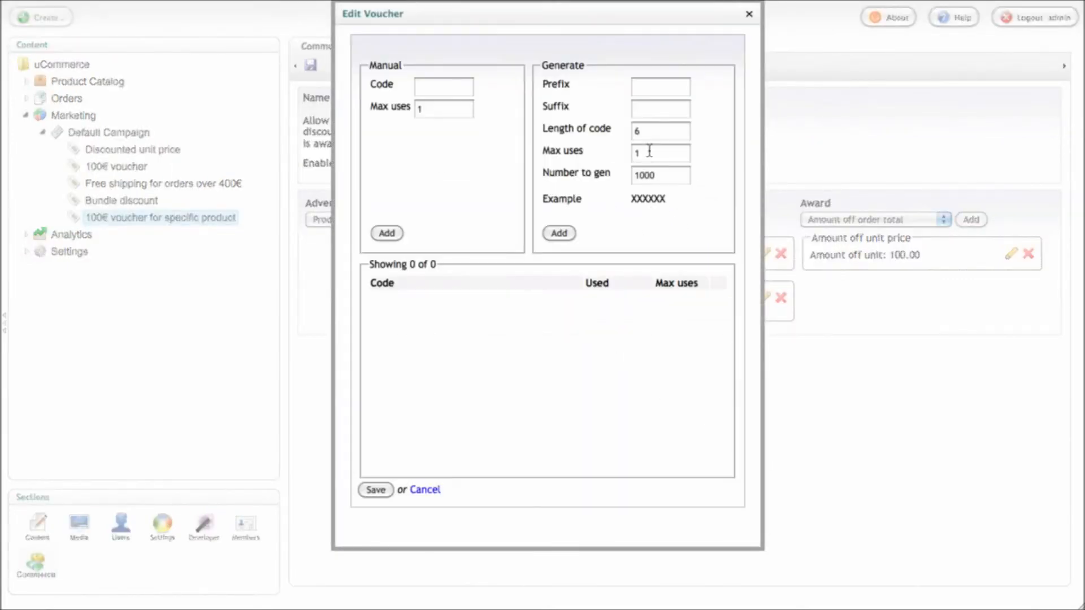
Generate and save 10000 codes for the 100€ voucher for specific product, then select a code to copy
left_click(666, 176)
type("0")
left_click(558, 234)
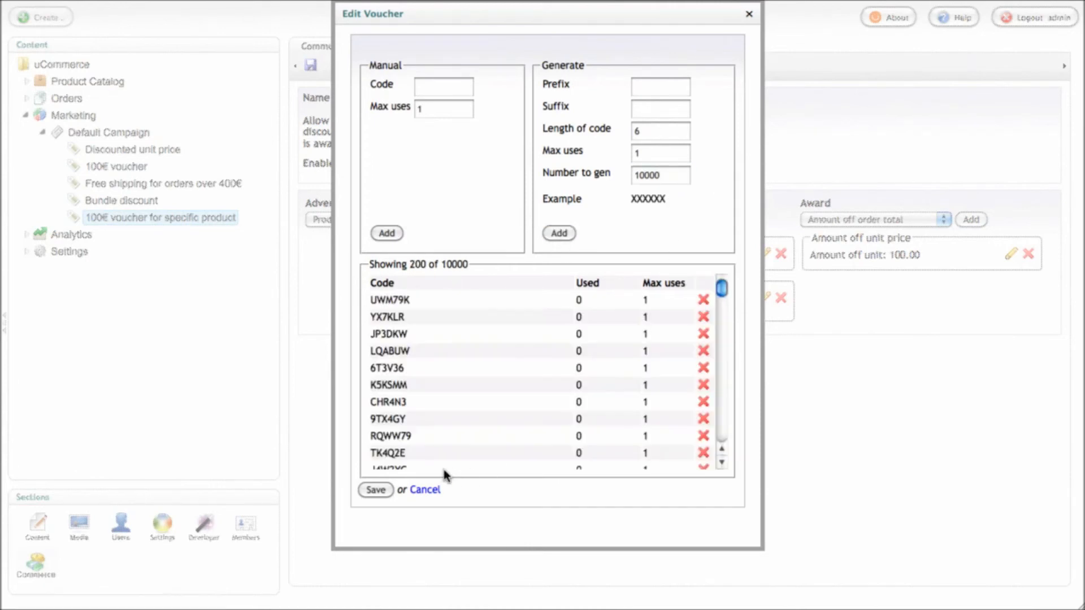
left_click(376, 490)
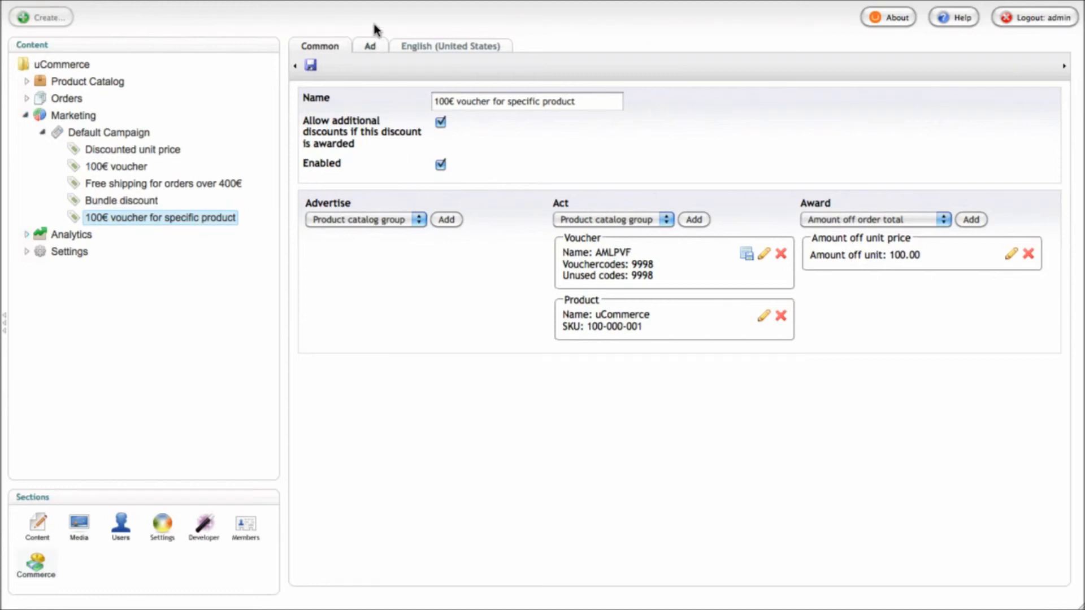
double_click(616, 252)
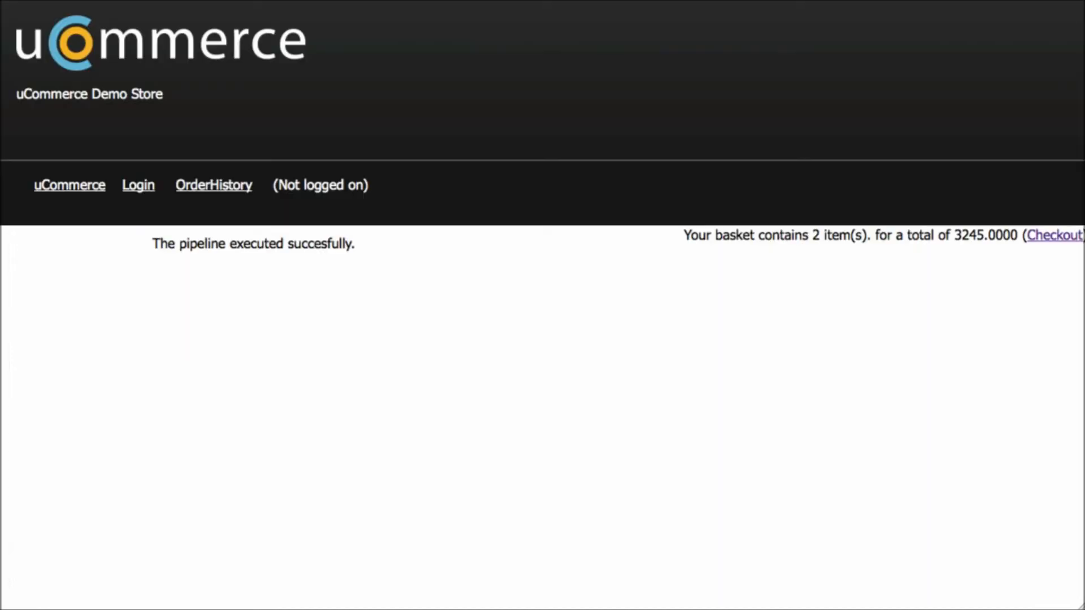
Add the Go-Live edition of uCommerce 1.0 RTM from the Software category to the basket
left_click(69, 185)
left_click(68, 257)
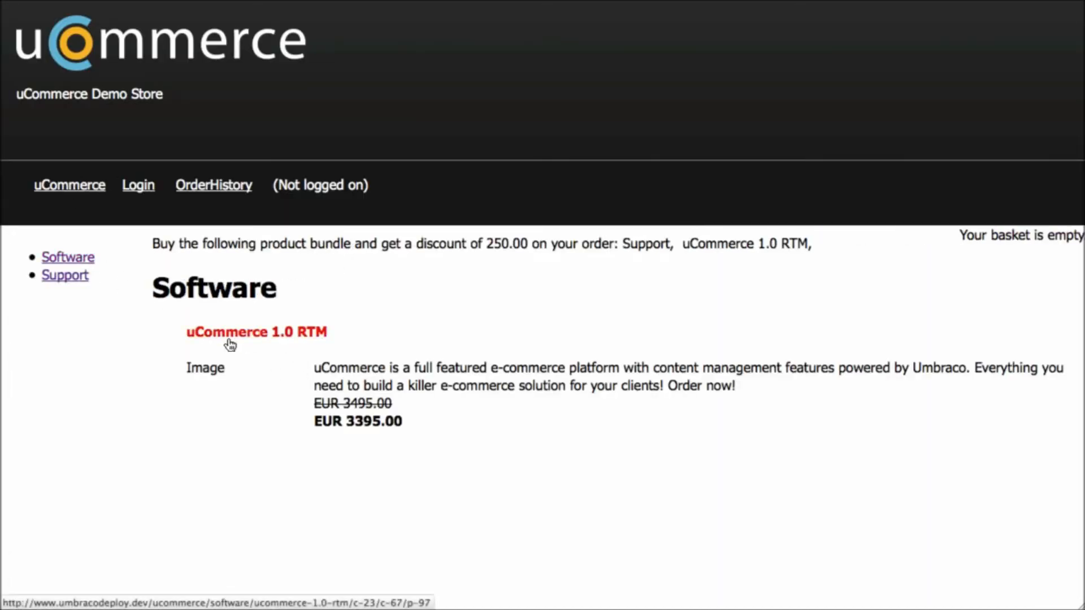
left_click(232, 338)
scroll(546, 368, "down", 3)
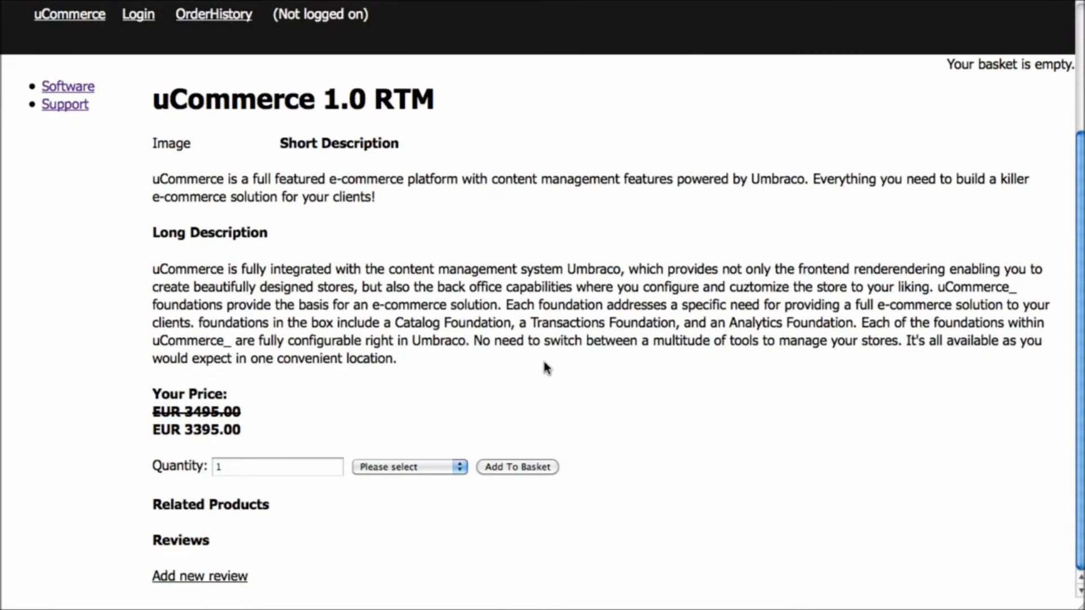
left_click(408, 465)
left_click(419, 520)
left_click(513, 468)
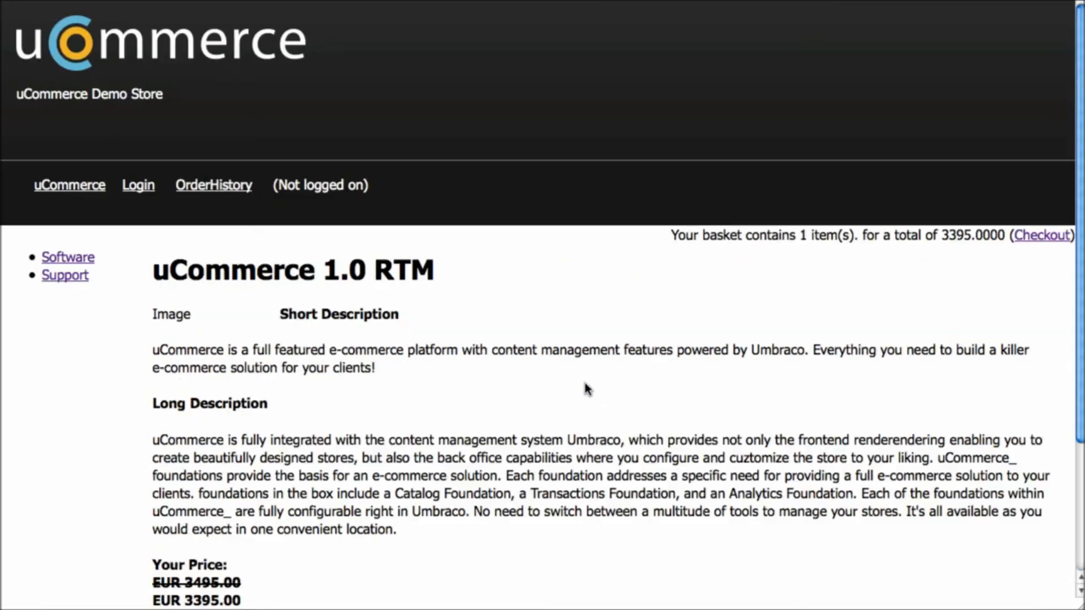
Redeem the pasted voucher code in the basket, bringing the item's price down to 3295.00
left_click(1039, 242)
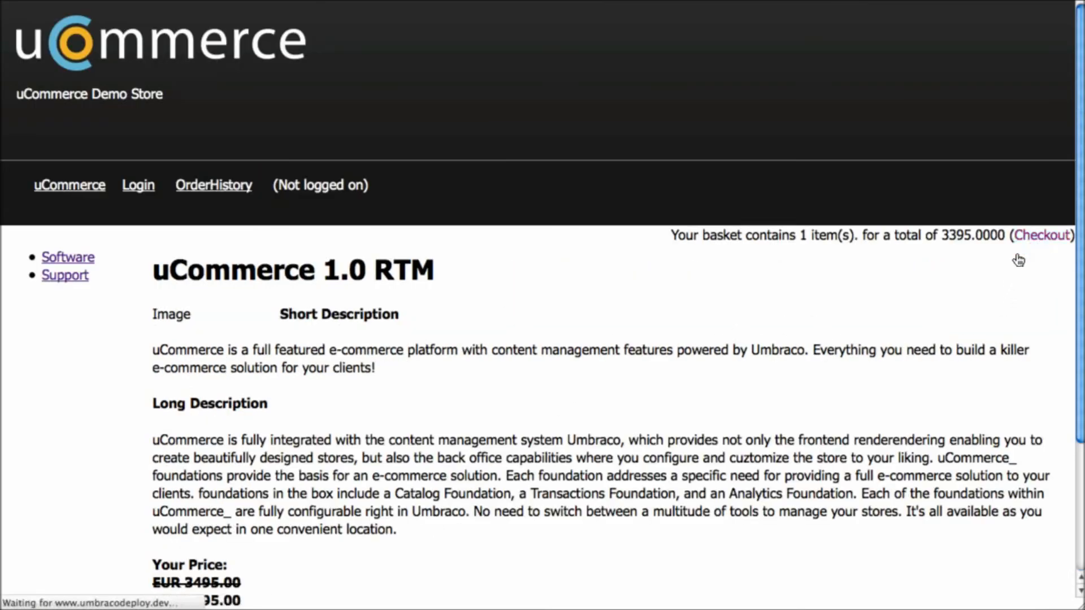
left_click(212, 400)
type("AMLPVF")
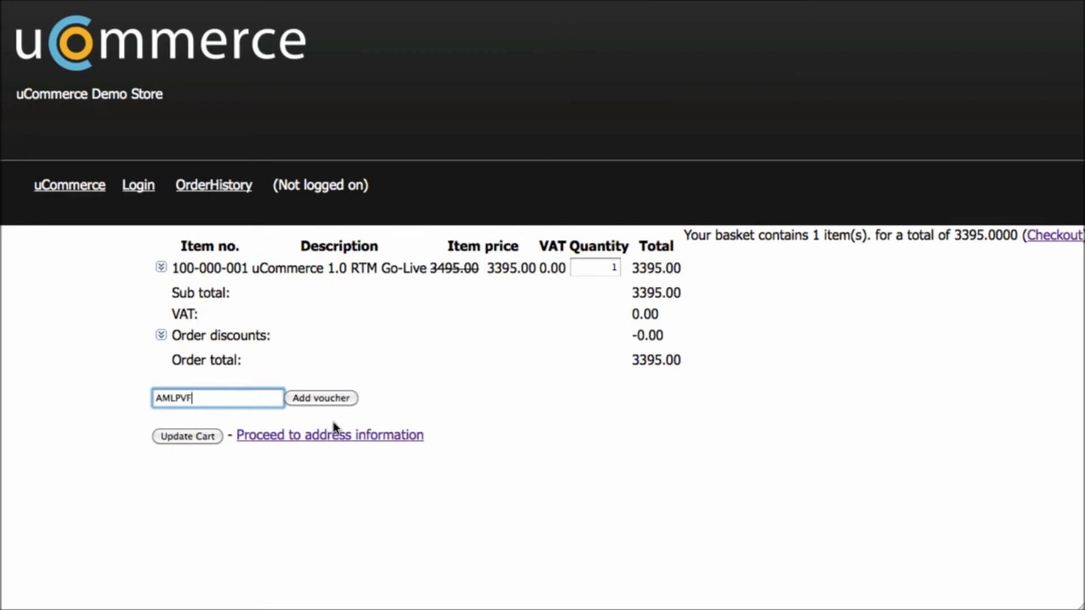
left_click(324, 398)
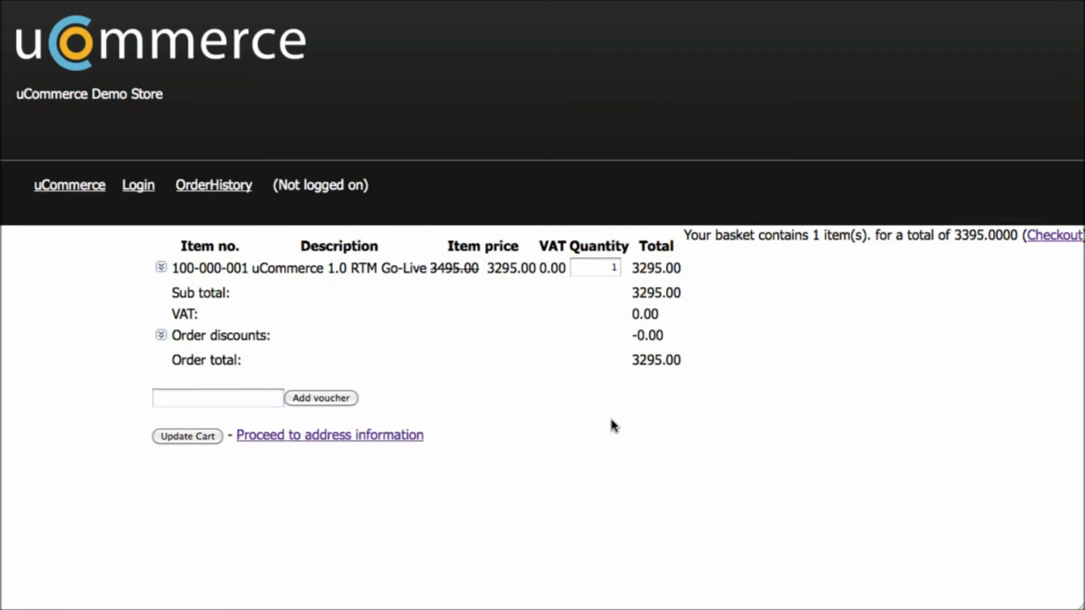
left_click(161, 267)
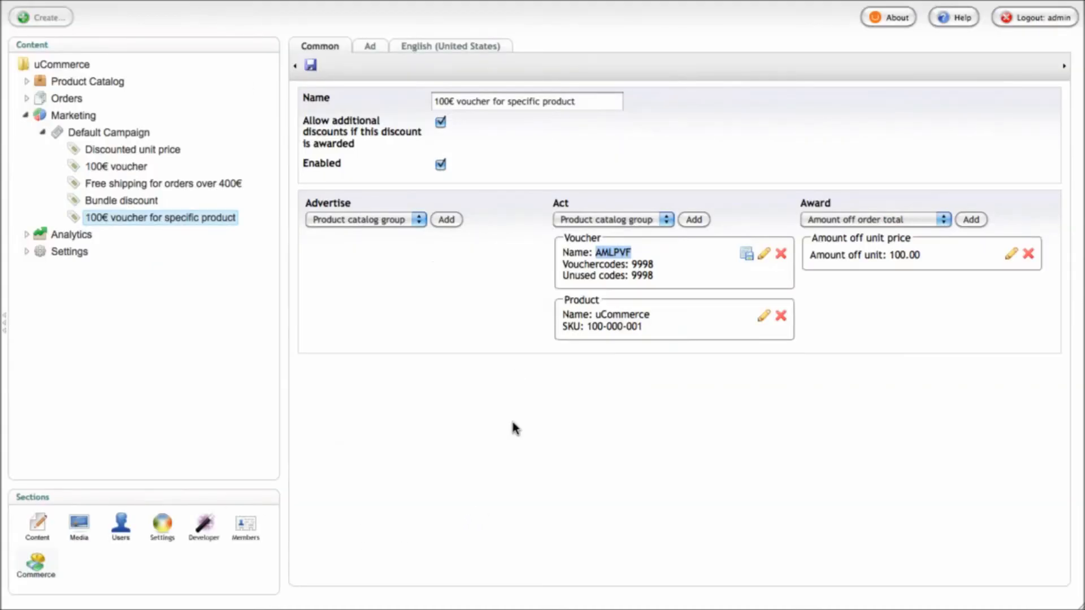
left_click(512, 422)
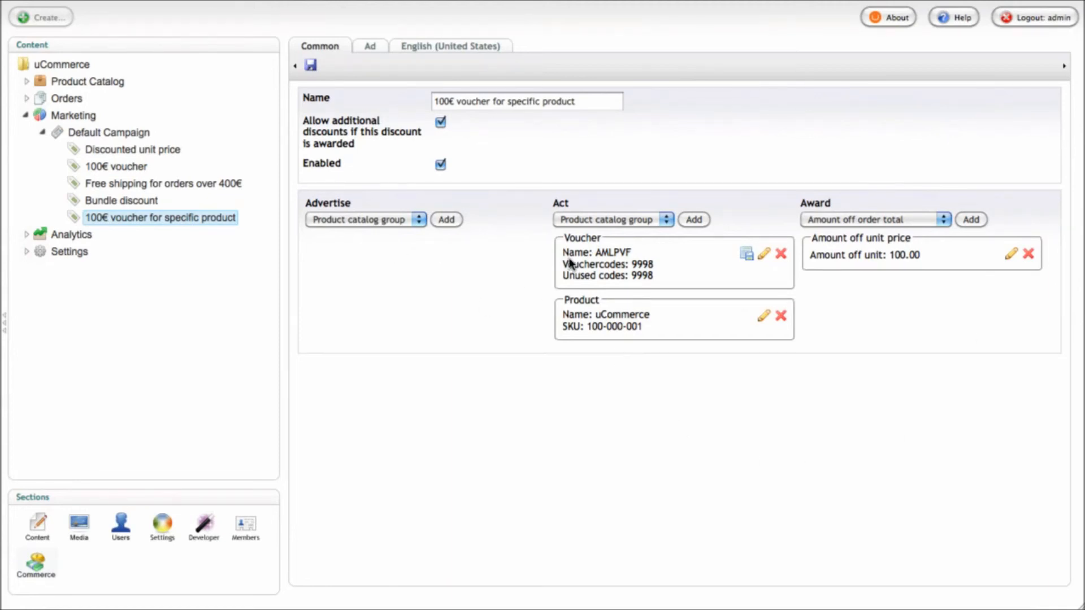
left_click(642, 219)
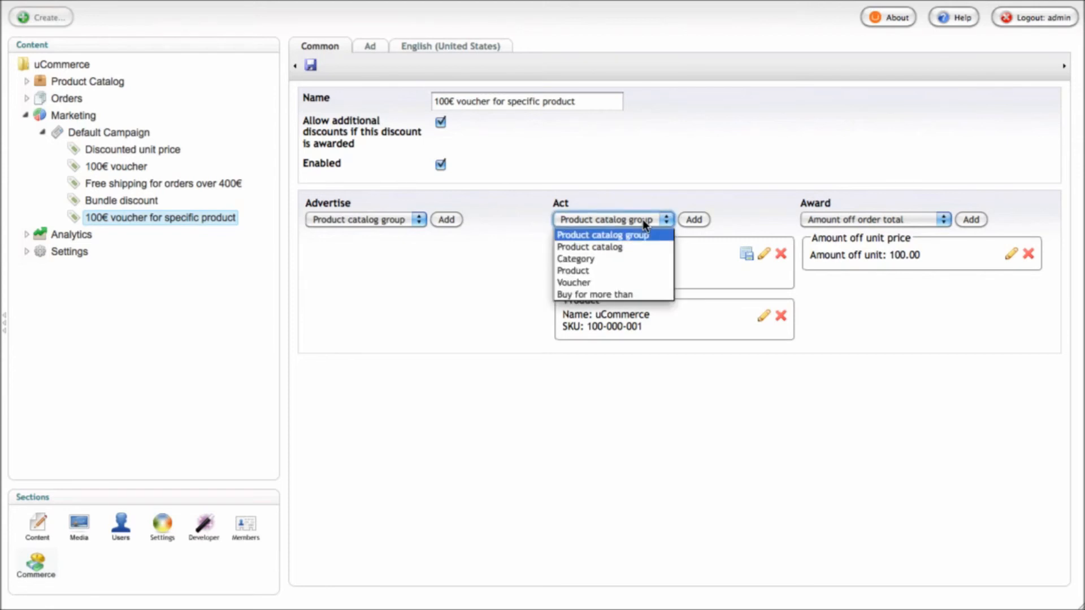
left_click(689, 144)
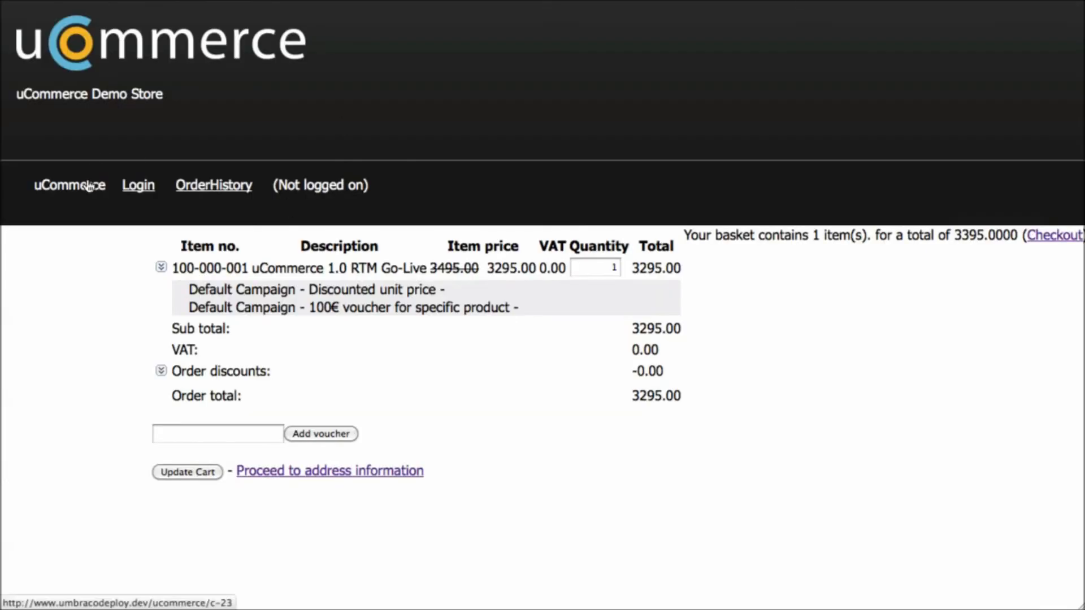
left_click(94, 179)
Highlight the 'Buy the following product bundle…' advertisement text on the category page
left_click_drag(150, 242, 291, 263)
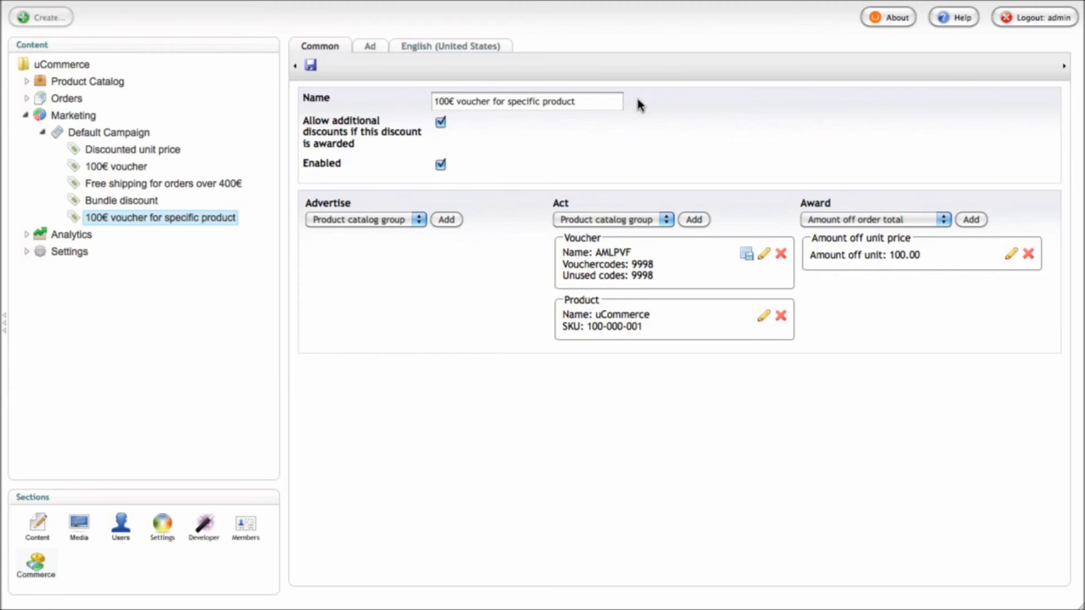
Reorder Default Campaign items with both 100€ vouchers first, Bundle discount before free shipping, and save
left_click(603, 107)
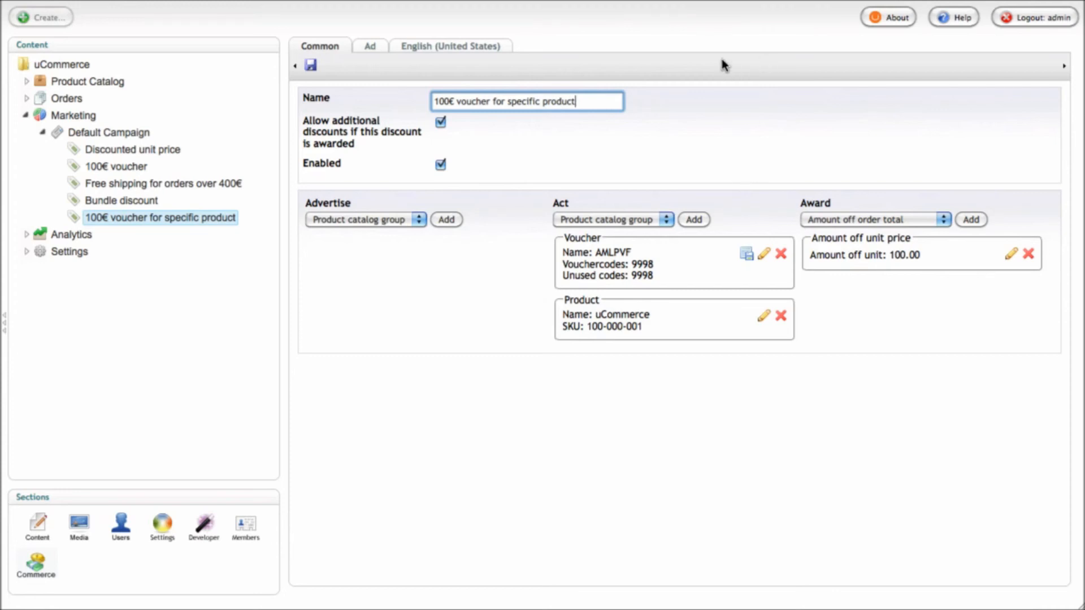
left_click(668, 150)
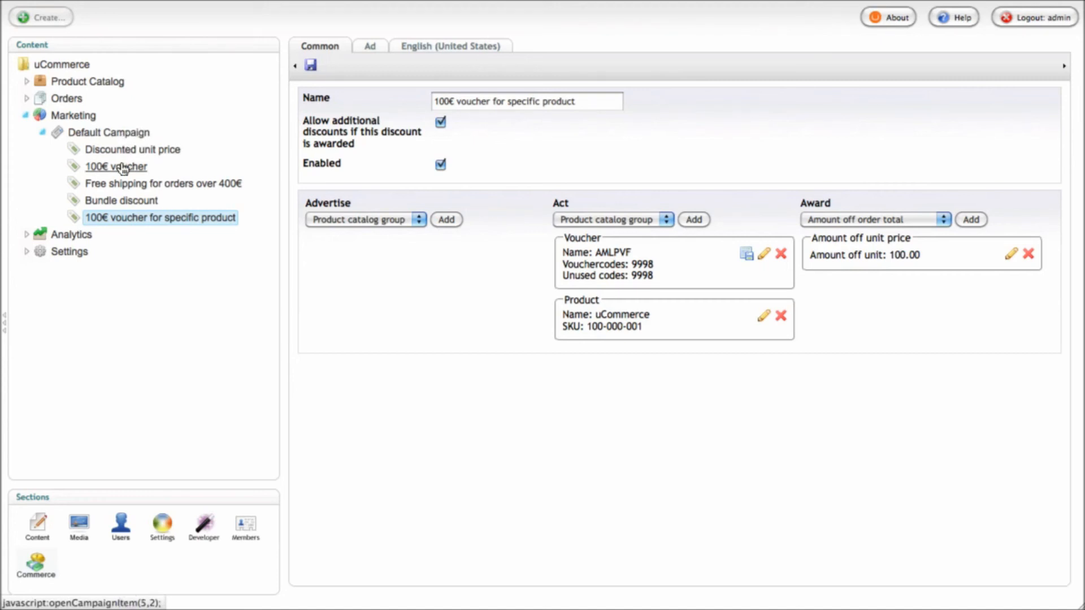
left_click(120, 136)
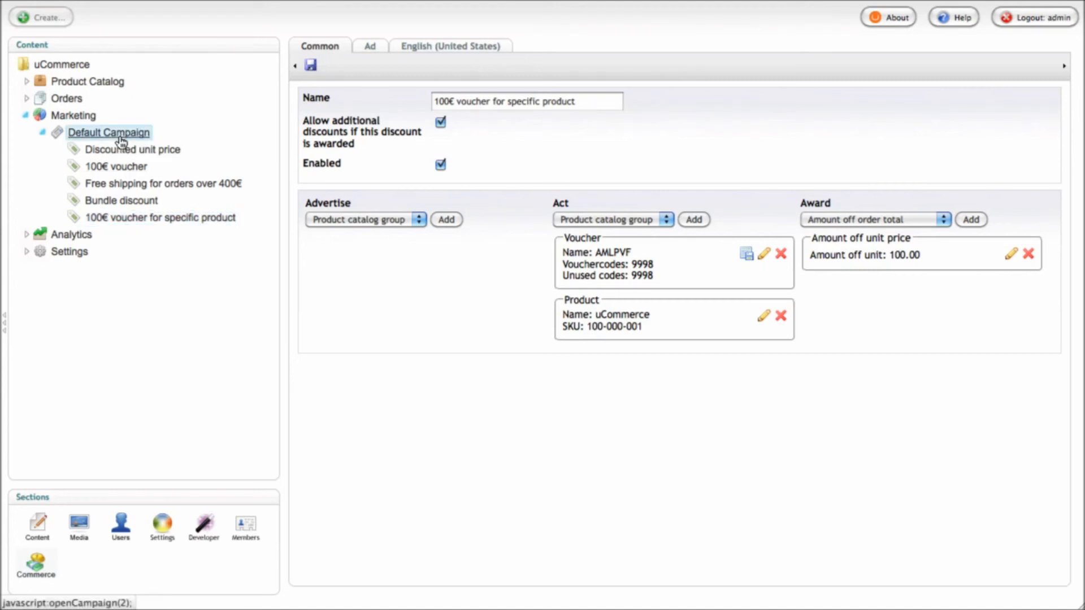
right_click(120, 140)
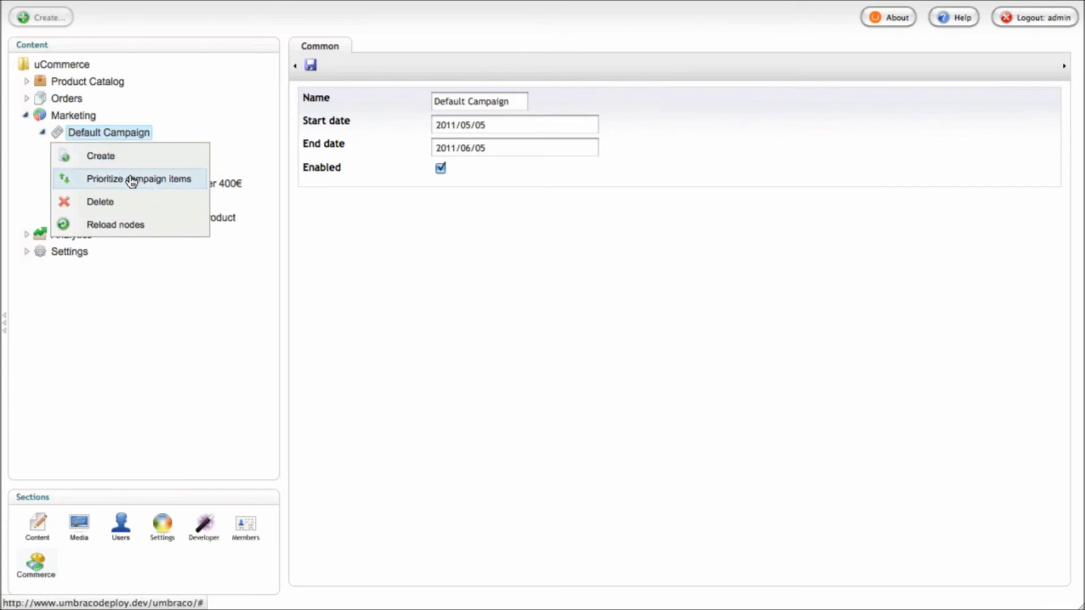
left_click(131, 181)
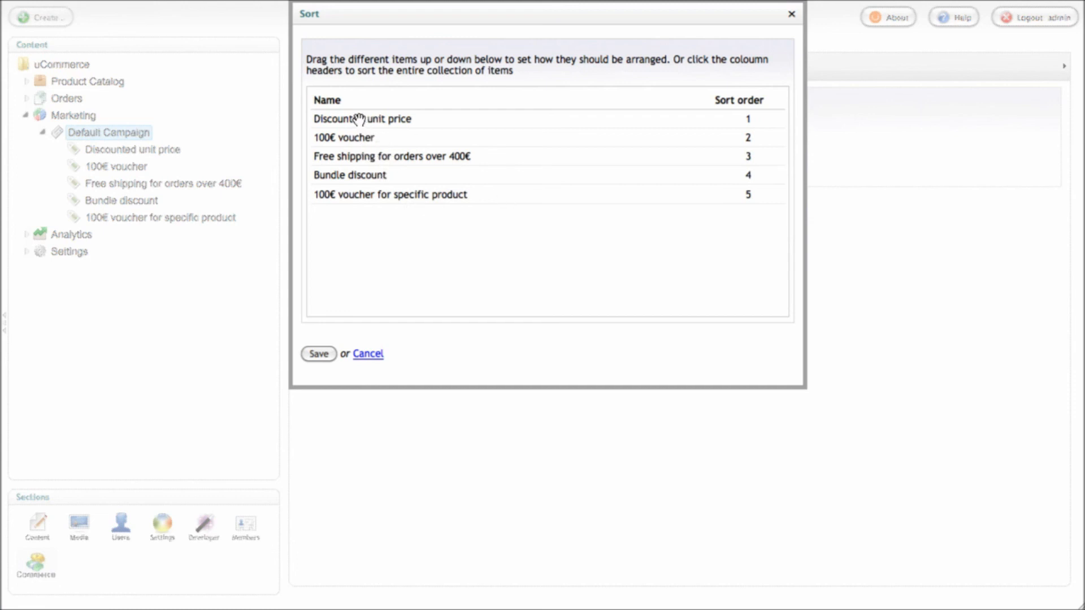
left_click_drag(351, 138, 350, 120)
left_click_drag(363, 193, 354, 138)
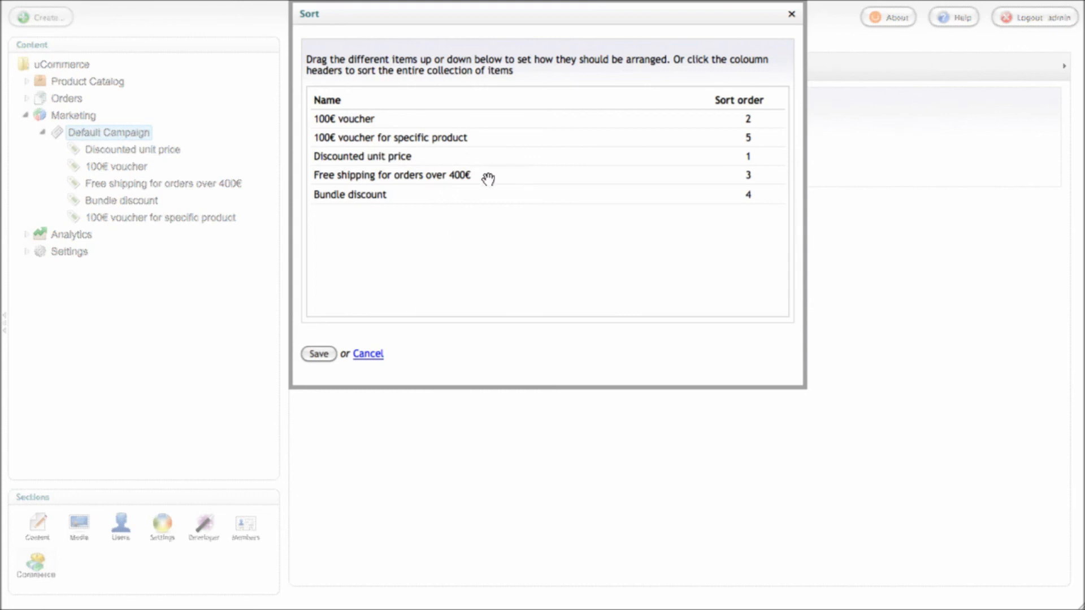
left_click_drag(375, 198, 390, 176)
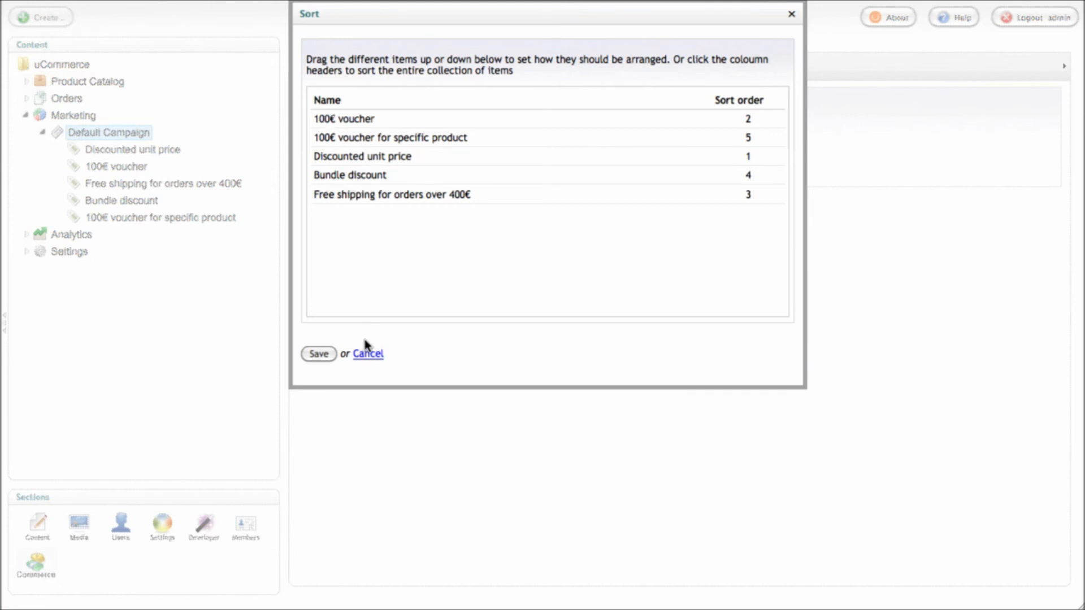
left_click(319, 354)
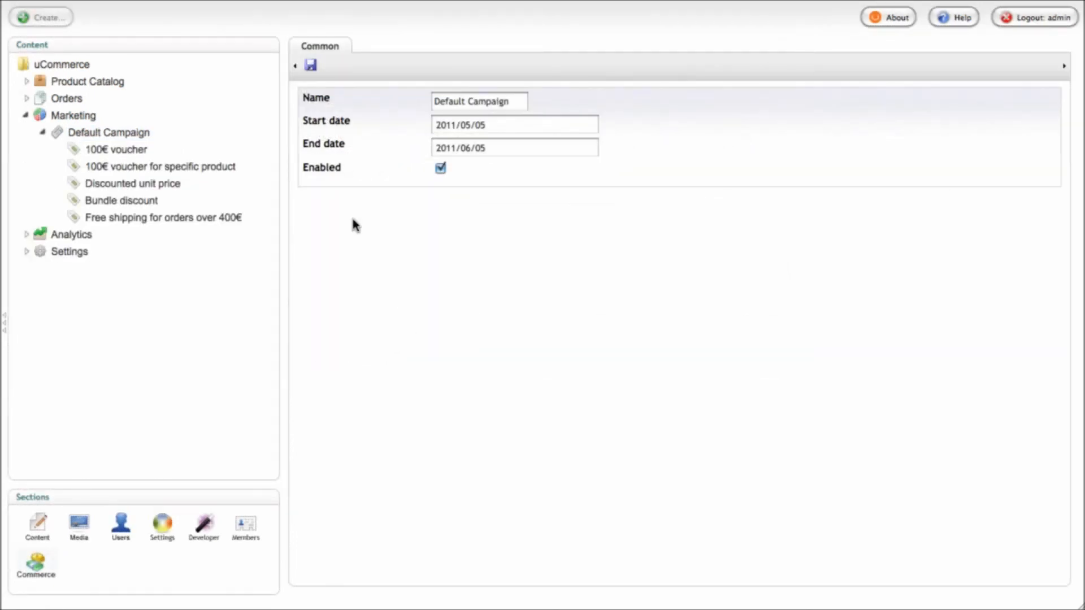
Turn off 'Allow additional discounts' on the 100€ voucher discount
left_click(138, 150)
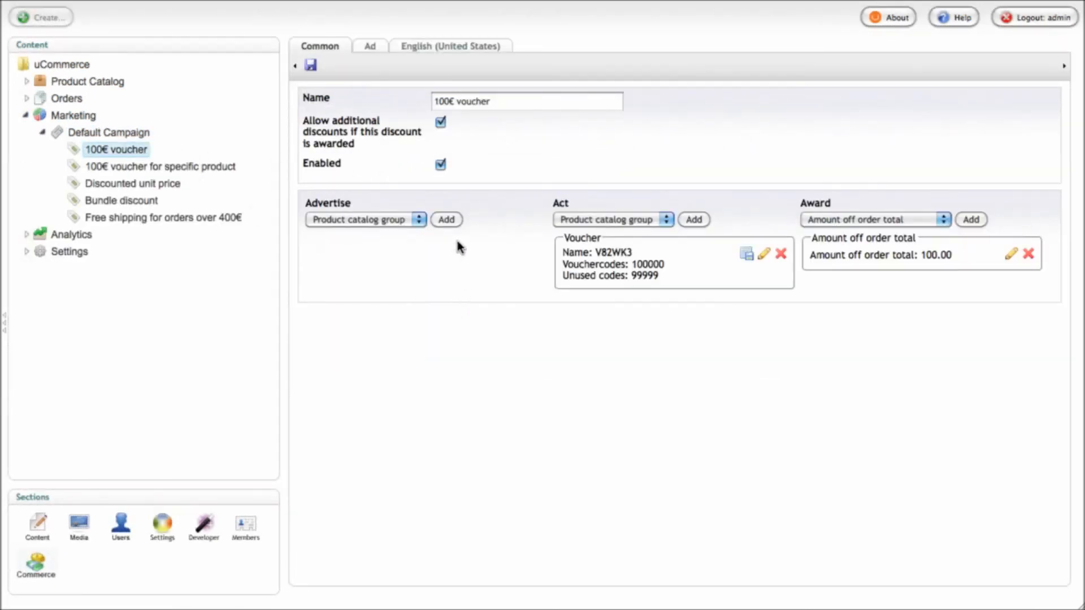
left_click_drag(303, 116, 356, 145)
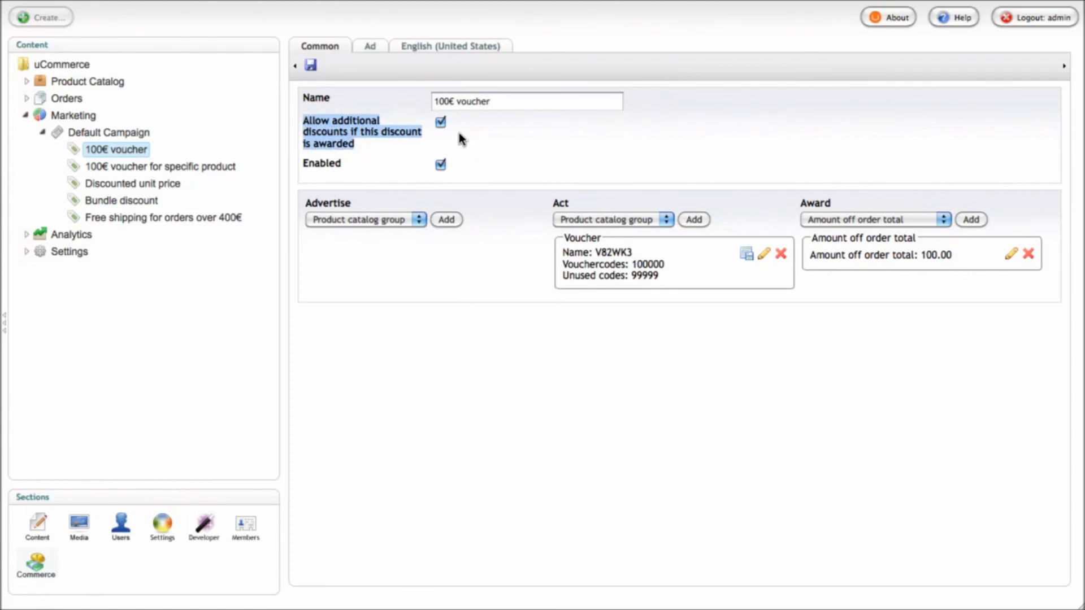
left_click(440, 122)
left_click(518, 97)
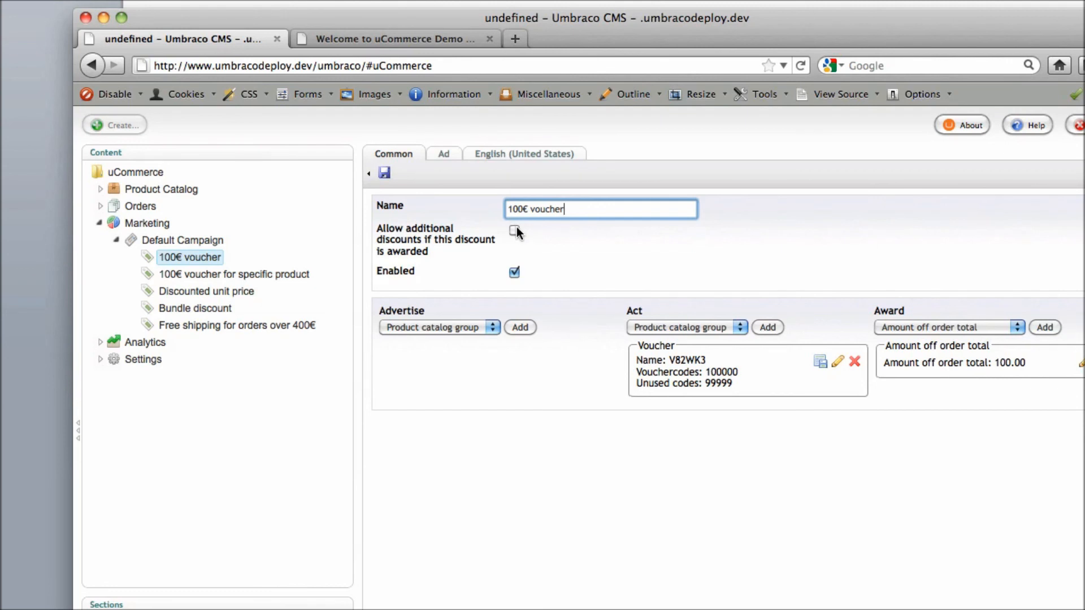
left_click(619, 237)
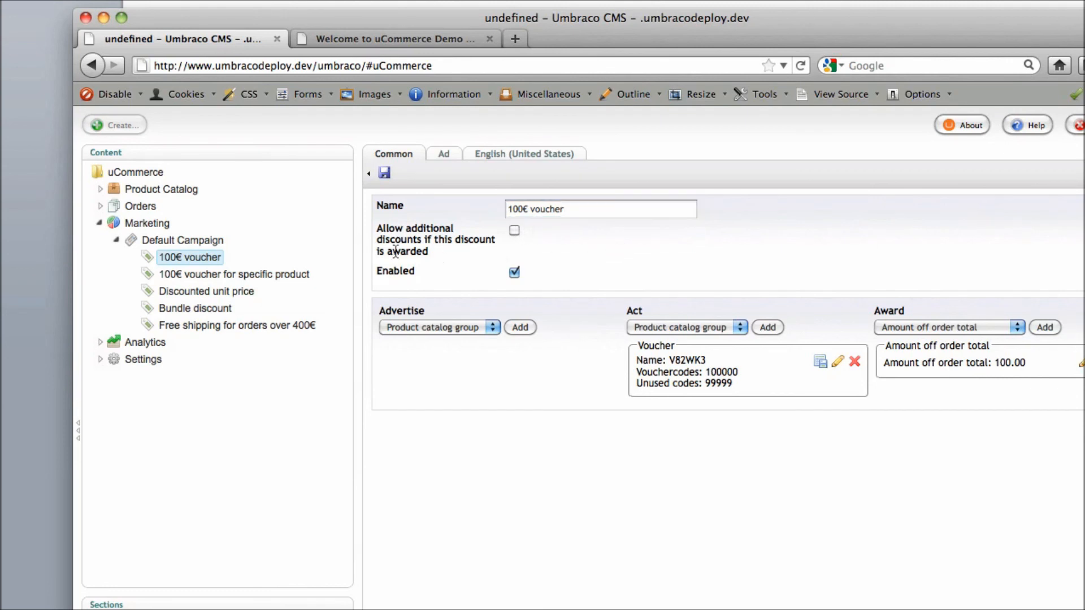
Review the Marketing campaign priority order and cancel without changes
right_click(148, 224)
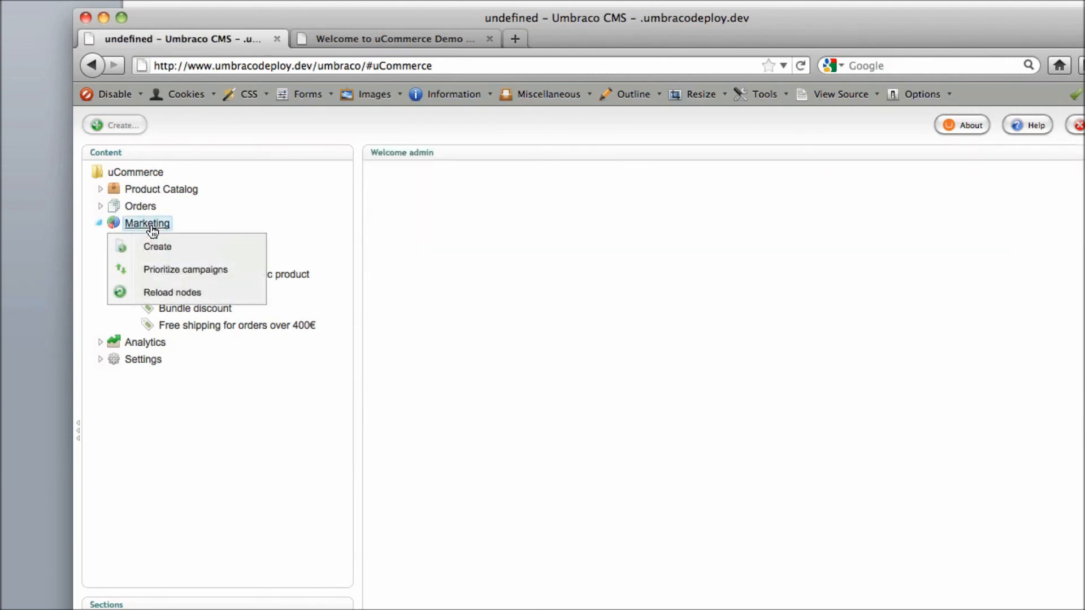
left_click(215, 272)
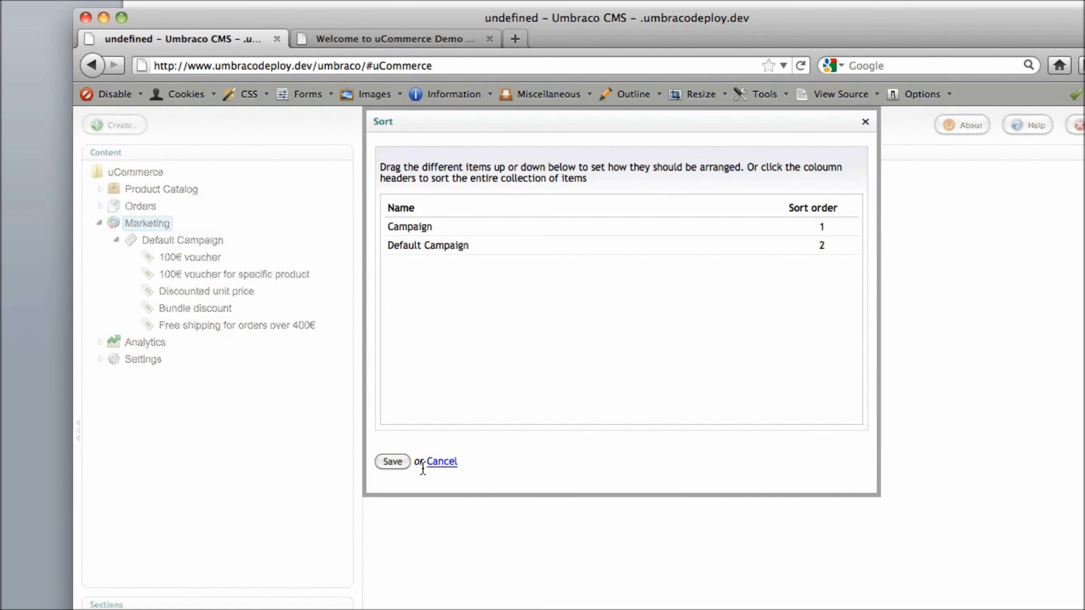
left_click(441, 463)
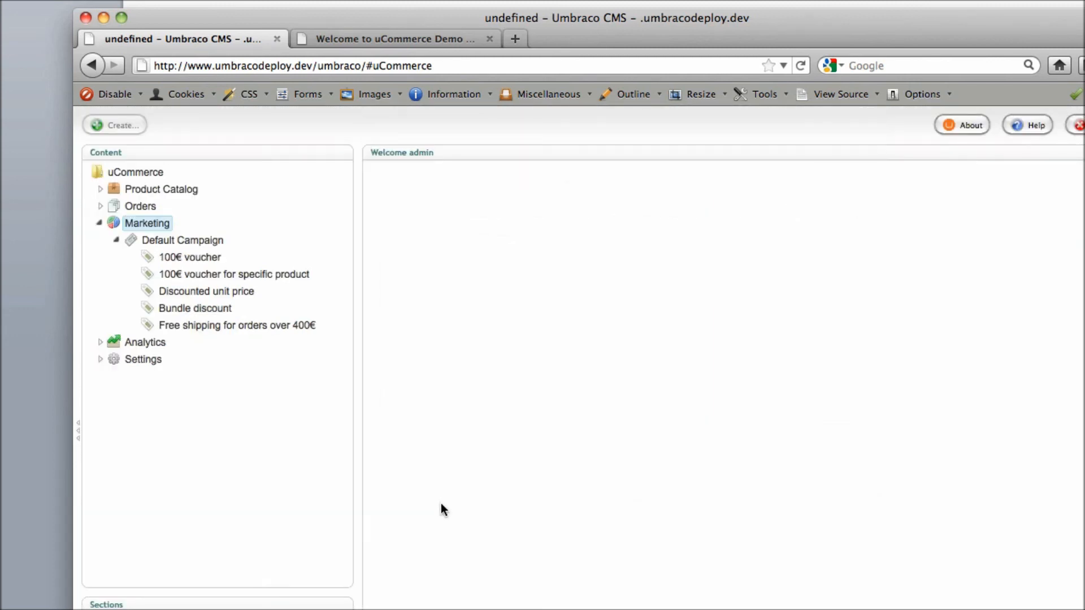